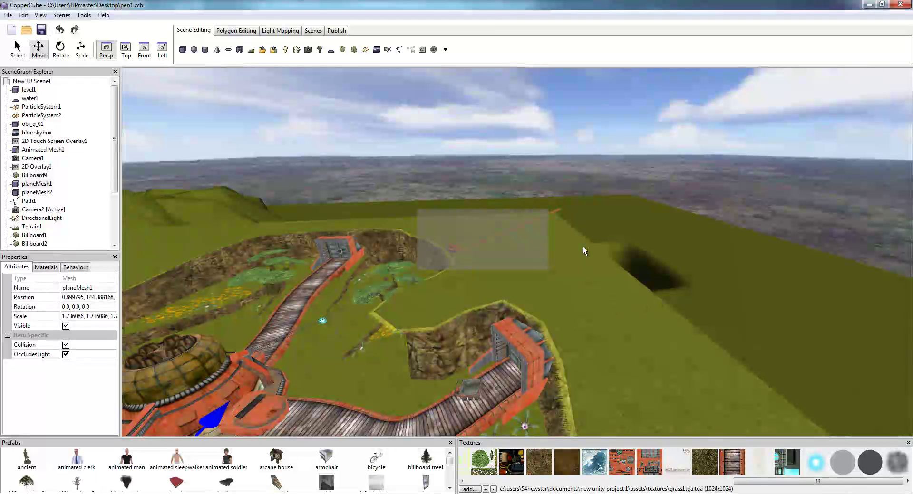
# Examine the sunken base level from the overview down to the wooden walkways and the glowing blue orbs on the grass.
pyautogui.moveTo(544, 323); pyautogui.dragTo(729, 252, button='right')
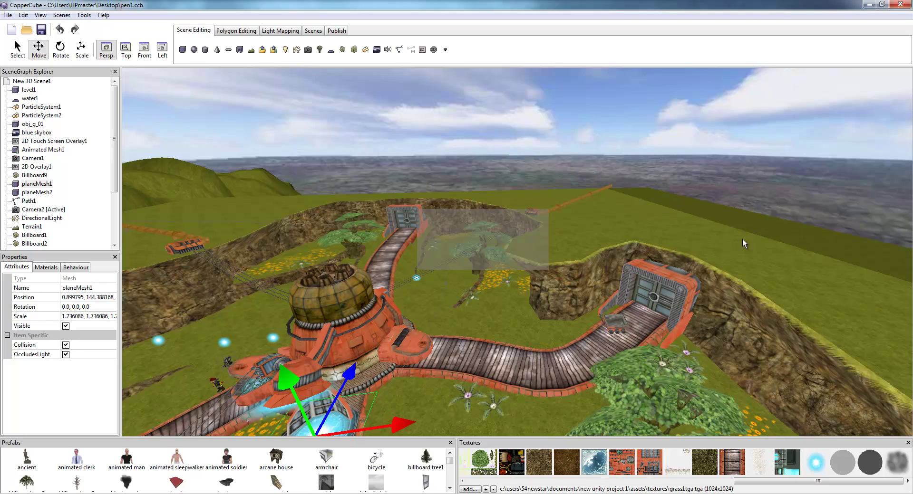
pyautogui.scroll(5, 743, 238)
pyautogui.moveTo(775, 233); pyautogui.dragTo(746, 237, button='middle')
pyautogui.scroll(5, 659, 240)
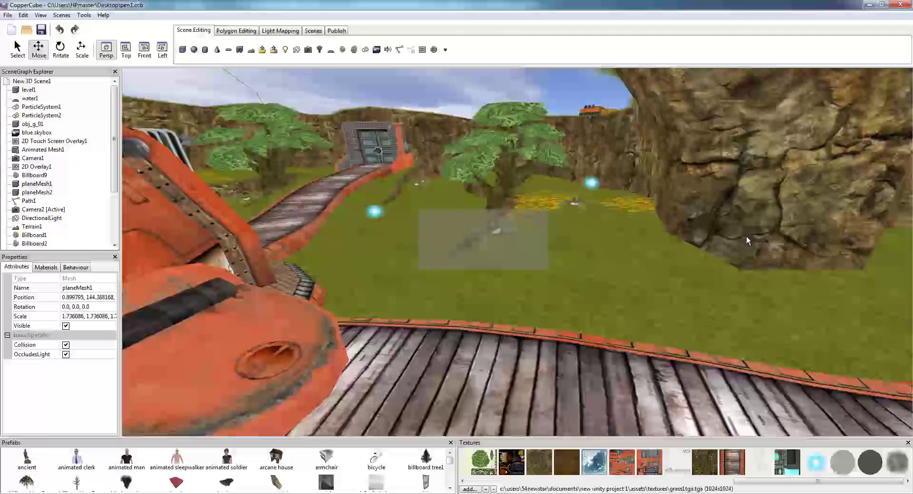
pyautogui.moveTo(747, 237); pyautogui.dragTo(629, 303, button='right')
pyautogui.scroll(6, 622, 286)
pyautogui.moveTo(711, 237); pyautogui.dragTo(672, 235, button='middle')
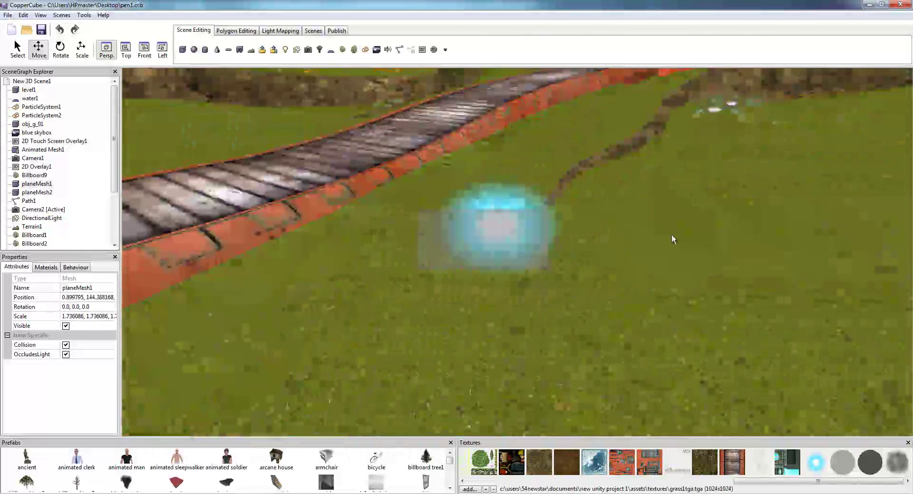
pyautogui.moveTo(671, 235); pyautogui.dragTo(624, 257, button='right')
pyautogui.scroll(2, 633, 227)
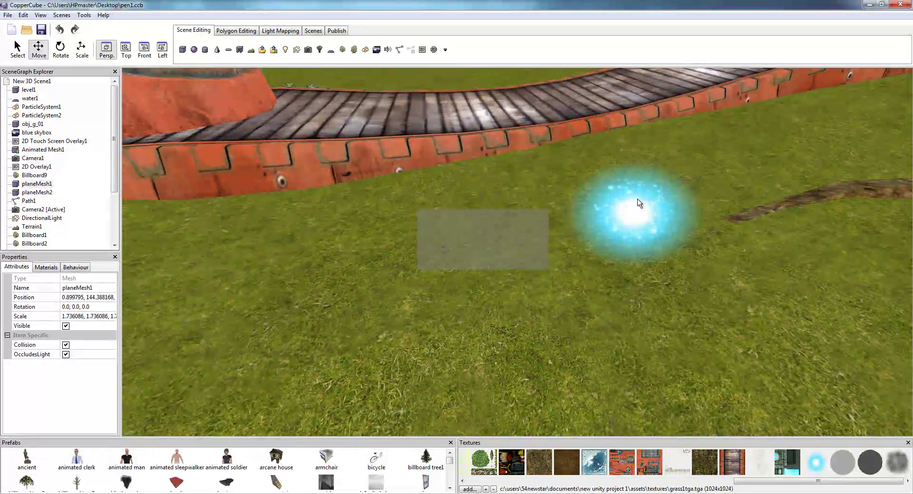
# Select the glowing blue orb billboard beside the wooden walkway and inspect its placement near the domed building.
pyautogui.click(637, 199)
pyautogui.moveTo(637, 200); pyautogui.dragTo(666, 224, button='middle')
pyautogui.scroll(-7, 626, 203)
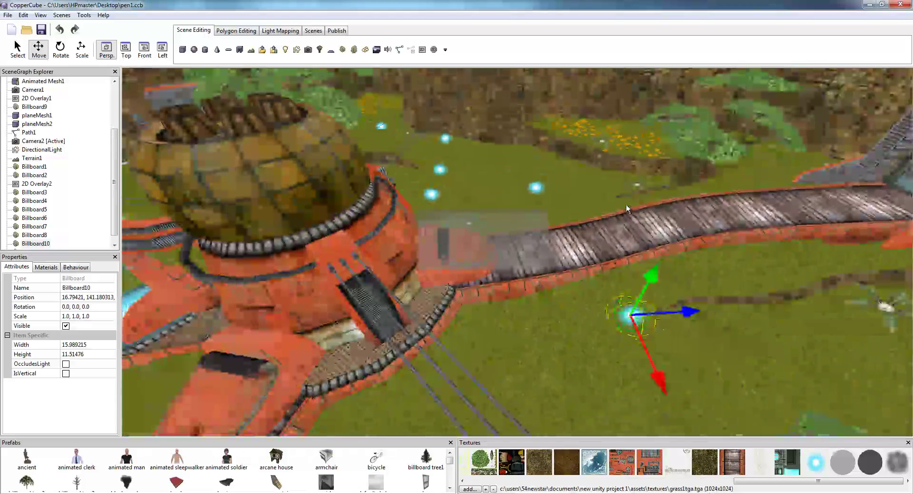
pyautogui.moveTo(643, 175); pyautogui.dragTo(647, 153, button='middle')
pyautogui.scroll(2, 646, 153)
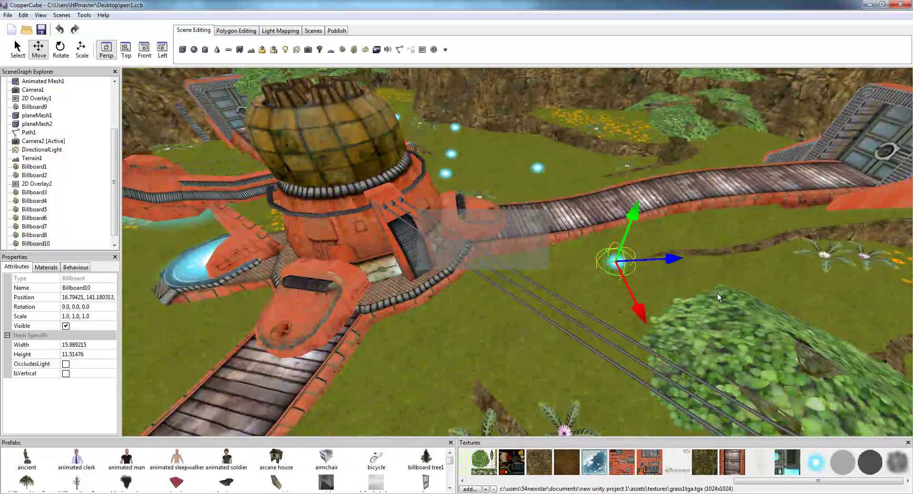
# Examine the cliff walls, gated doorways and walkways around the sunken area, including the surrounding ground above the cliffs.
pyautogui.moveTo(717, 293); pyautogui.dragTo(676, 232, button='right')
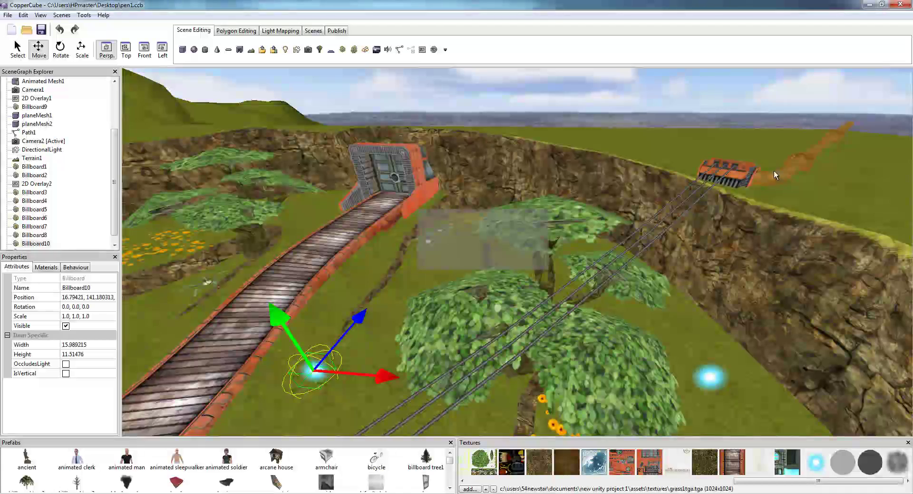
pyautogui.moveTo(774, 170); pyautogui.dragTo(751, 289, button='right')
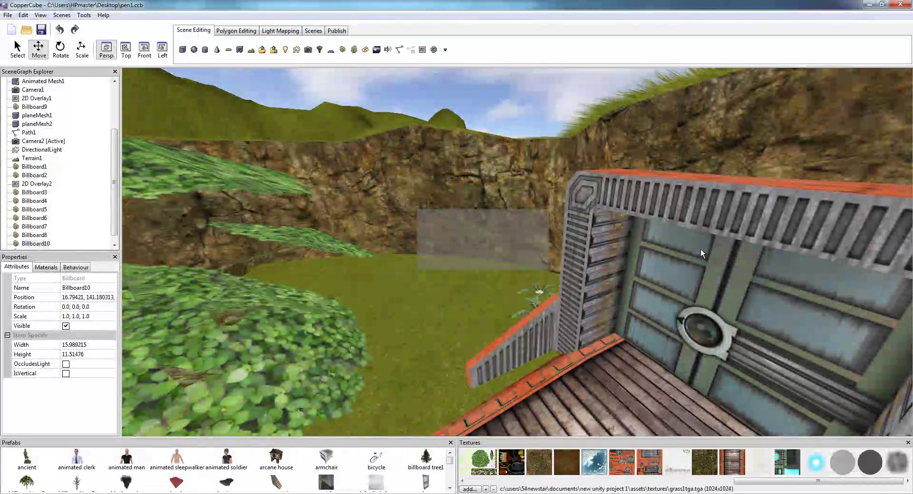
pyautogui.moveTo(694, 266); pyautogui.dragTo(510, 266, button='right')
pyautogui.moveTo(510, 266); pyautogui.dragTo(660, 320, button='middle')
pyautogui.scroll(5, 551, 287)
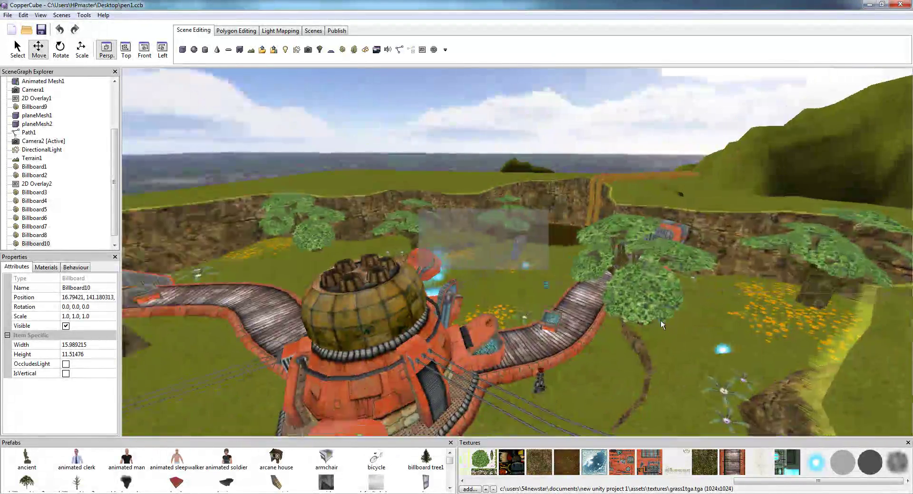
pyautogui.moveTo(661, 321); pyautogui.dragTo(609, 312, button='right')
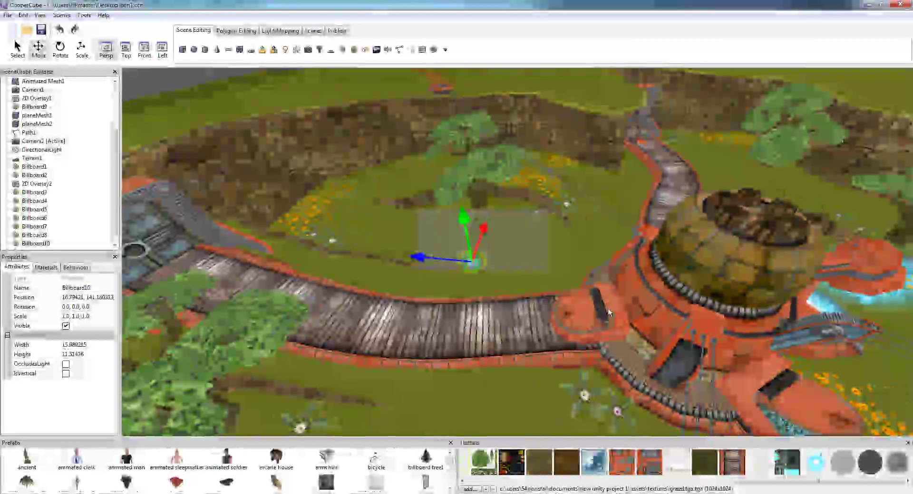
pyautogui.moveTo(609, 312); pyautogui.dragTo(803, 206, button='right')
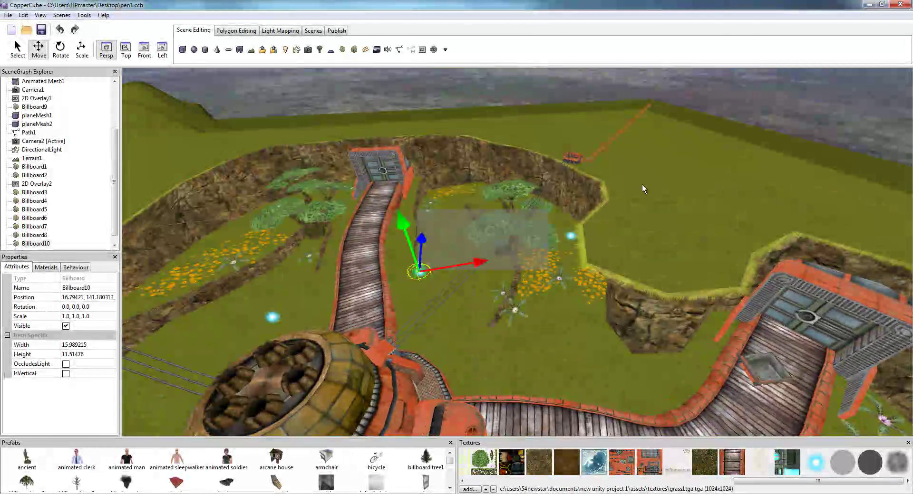
pyautogui.moveTo(642, 183); pyautogui.dragTo(509, 205, button='middle')
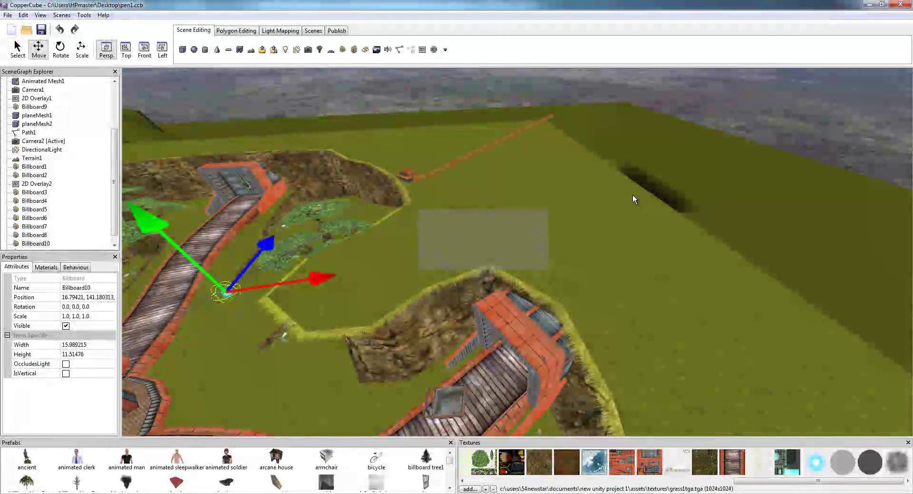
pyautogui.moveTo(743, 184); pyautogui.dragTo(701, 180)
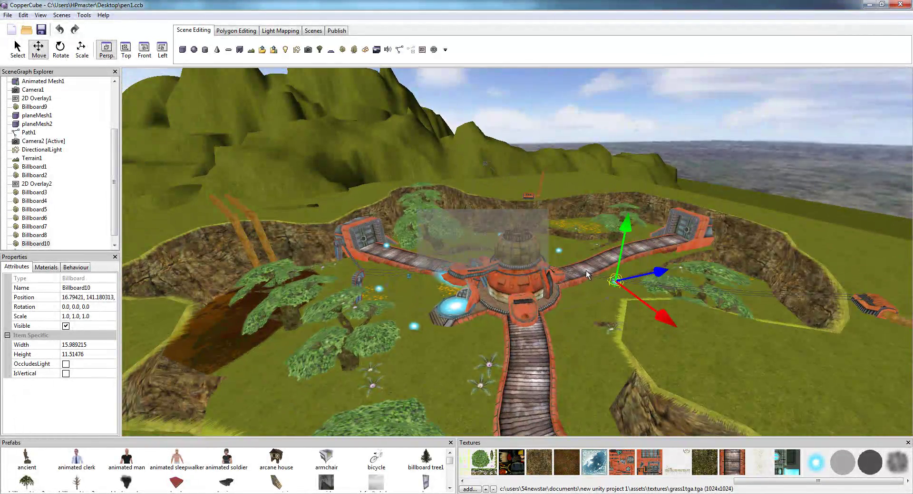
# Inspect the central domed building, its glowing pool, and the cables and flowers beside the walkway.
pyautogui.moveTo(605, 226); pyautogui.dragTo(691, 172, button='right')
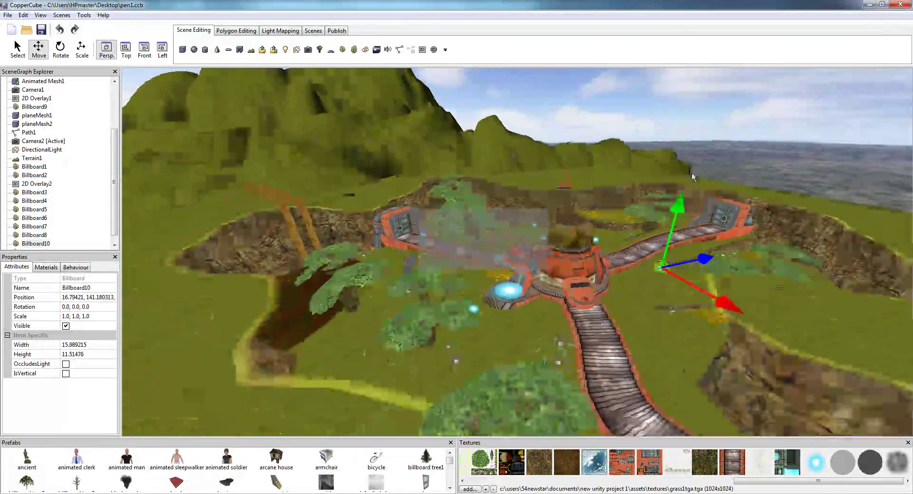
pyautogui.scroll(8, 617, 298)
pyautogui.scroll(3, 575, 326)
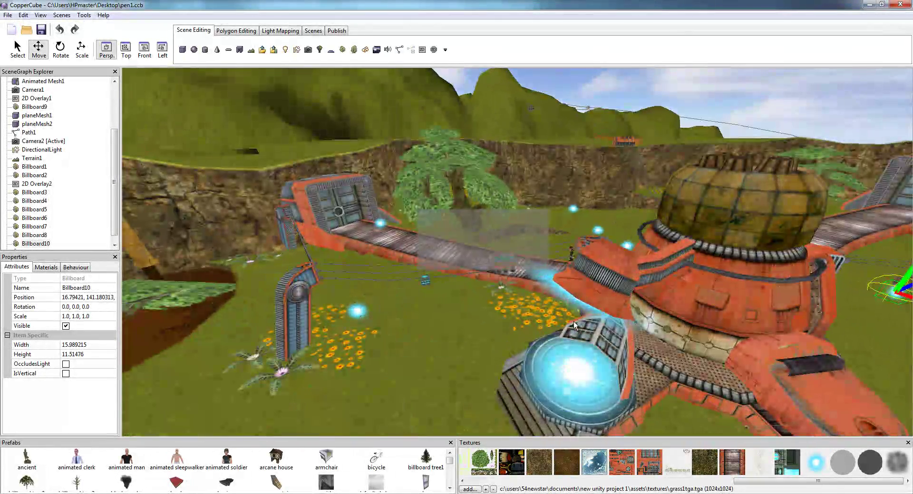
pyautogui.scroll(2, 575, 322)
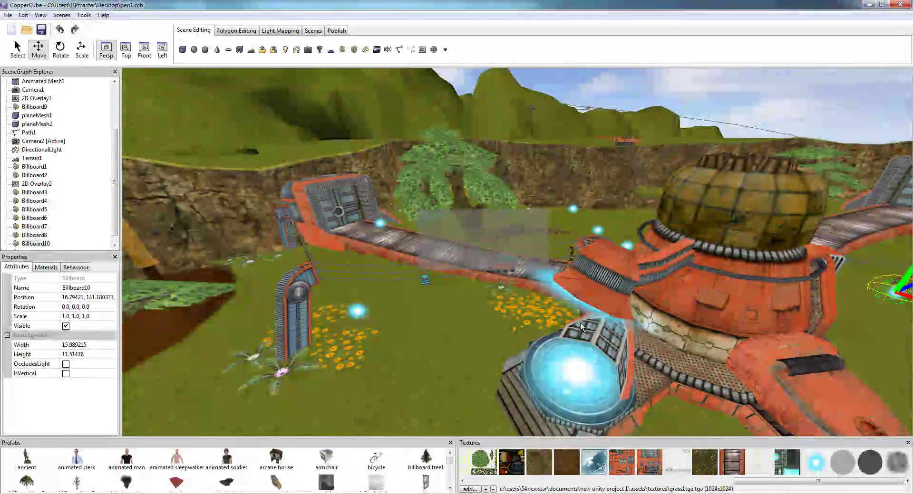
pyautogui.scroll(2, 580, 323)
pyautogui.scroll(8, 580, 324)
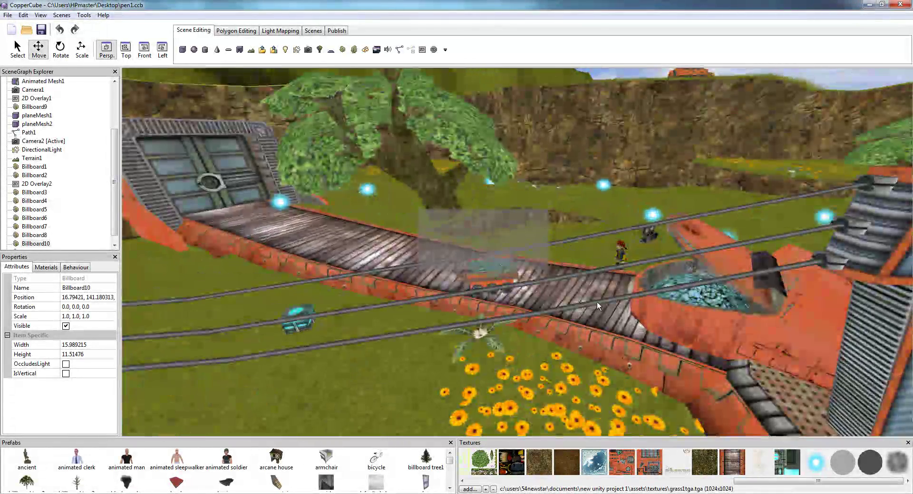
pyautogui.scroll(-10, 603, 331)
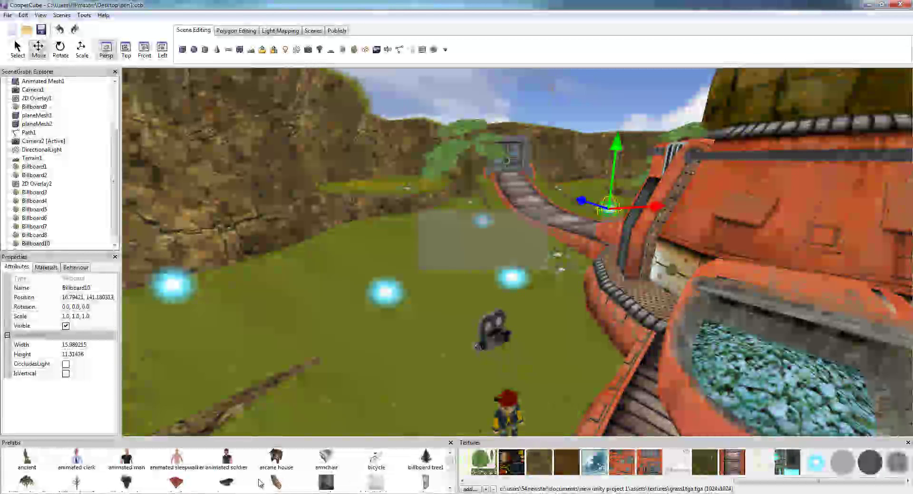
# Switch to Sculptris to view the flat plane and return to CopperCube.
pyautogui.click(213, 493)
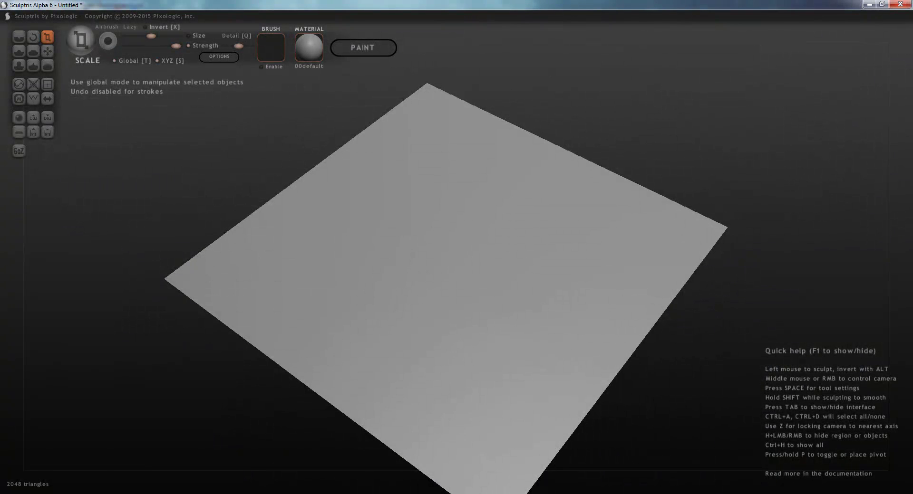
pyautogui.moveTo(219, 493)
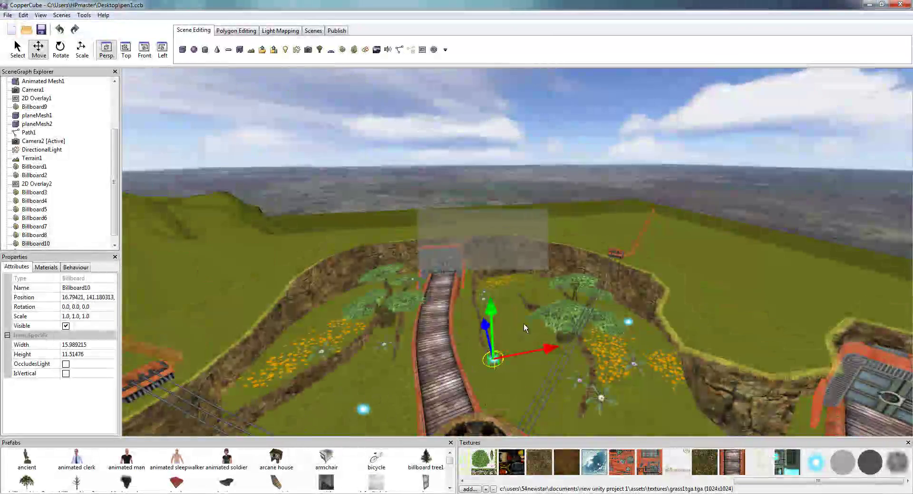
# Select the terrain and examine its mountains, steep cliffs and flat outer areas.
pyautogui.moveTo(523, 323); pyautogui.dragTo(694, 304)
pyautogui.click(576, 269)
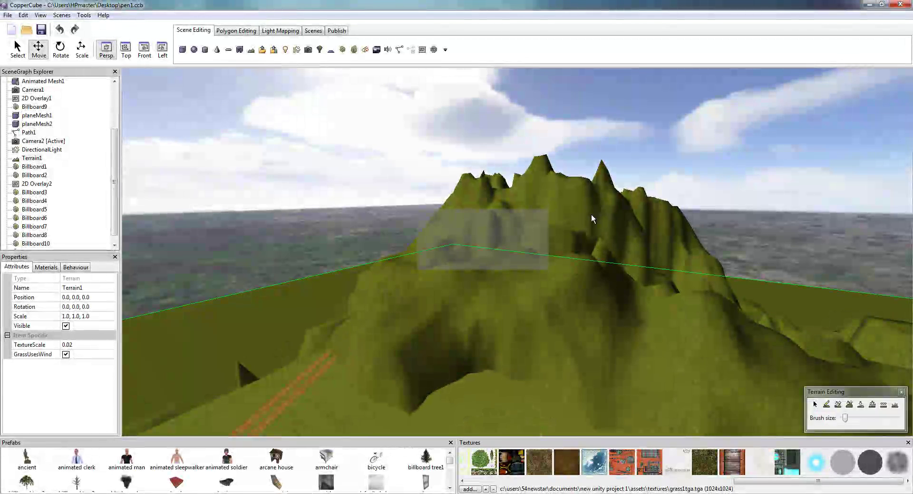
pyautogui.moveTo(655, 206); pyautogui.dragTo(551, 291)
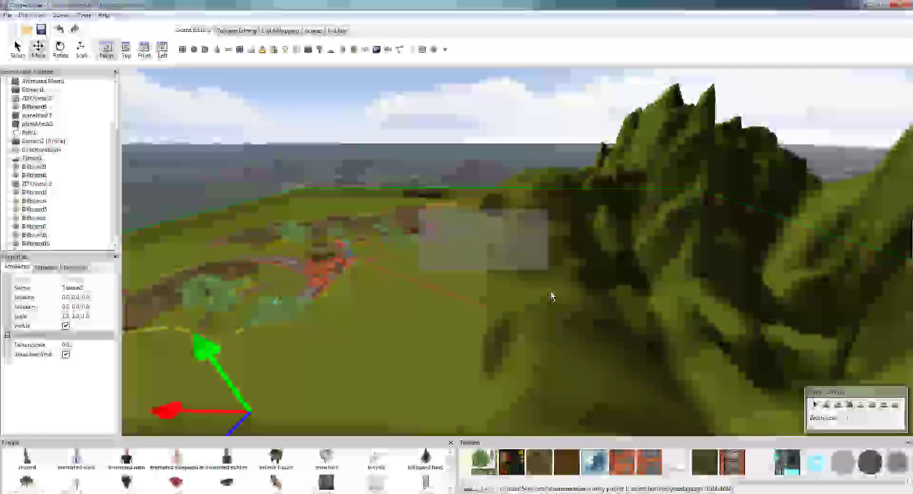
pyautogui.moveTo(551, 291); pyautogui.dragTo(265, 207)
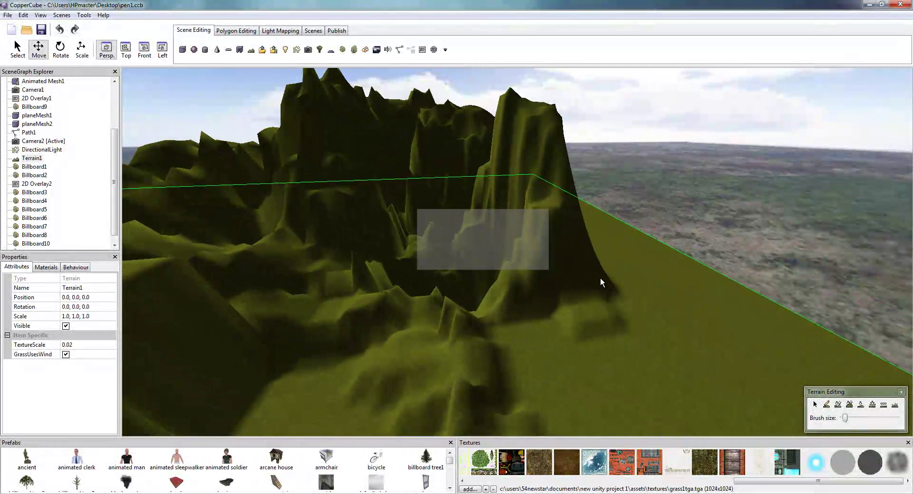
pyautogui.moveTo(600, 279); pyautogui.dragTo(534, 291)
pyautogui.moveTo(597, 290); pyautogui.dragTo(449, 161)
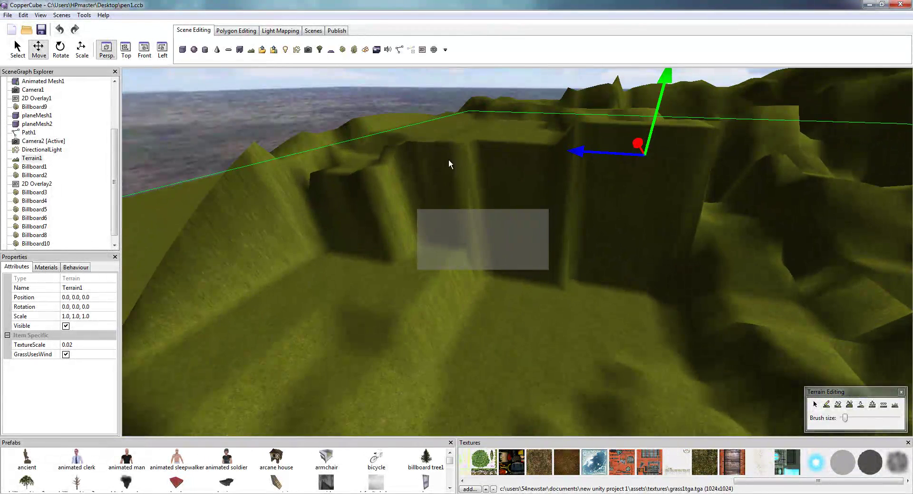
pyautogui.moveTo(573, 176); pyautogui.dragTo(519, 215)
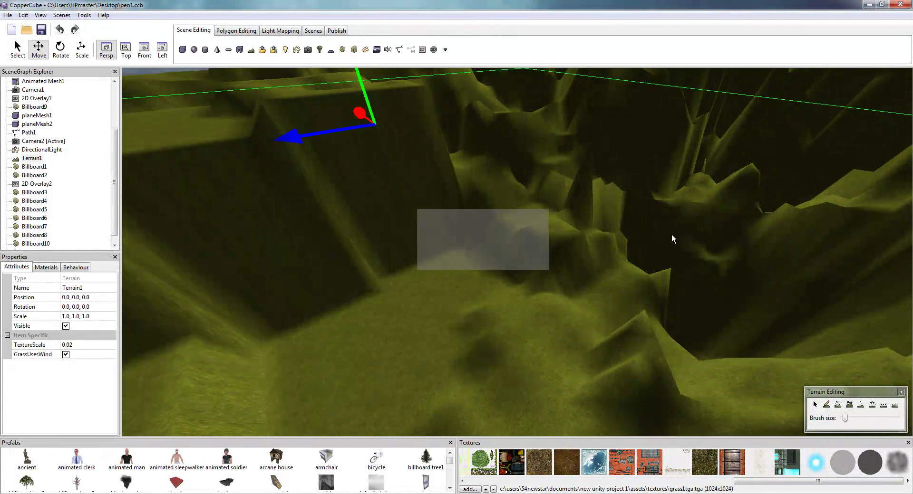
pyautogui.moveTo(672, 239); pyautogui.dragTo(527, 257)
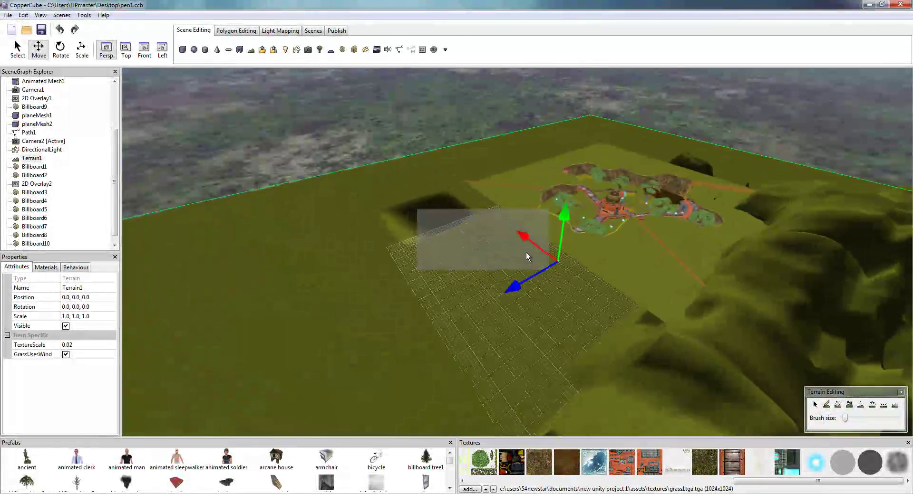
# Examine how the sunken base level sits within the terrain, including its cliff rim and the surrounding grass.
pyautogui.scroll(8, 526, 253)
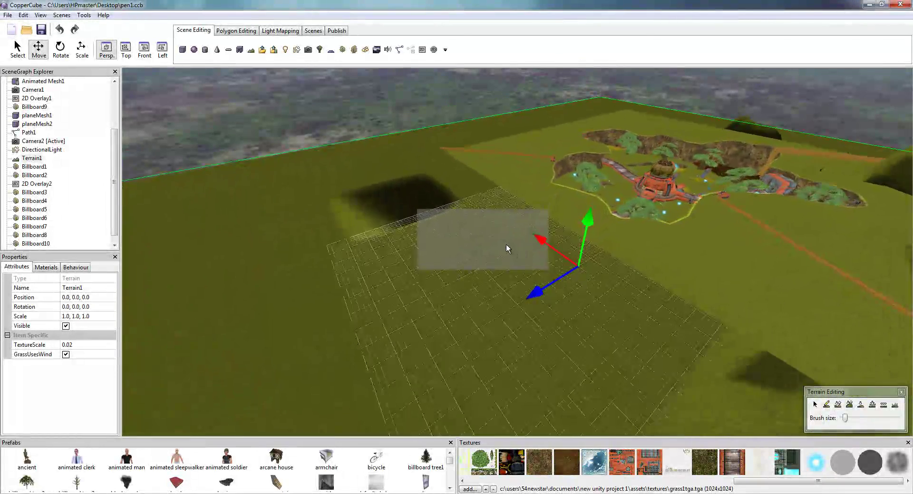
pyautogui.moveTo(600, 256); pyautogui.dragTo(355, 359, button='middle')
pyautogui.scroll(4, 379, 332)
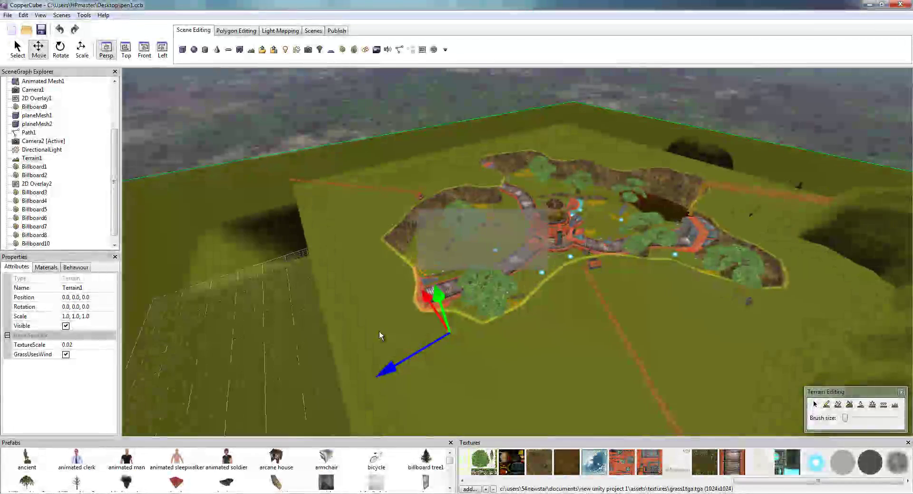
pyautogui.scroll(8, 378, 331)
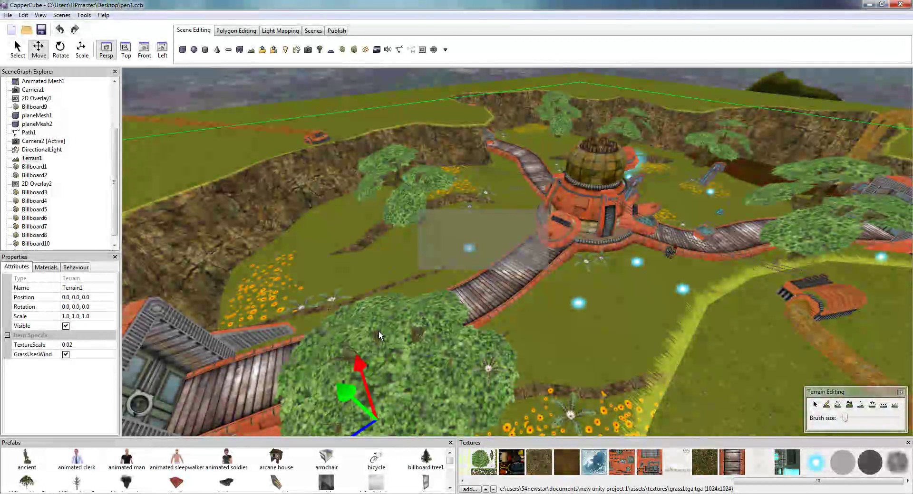
pyautogui.moveTo(551, 293); pyautogui.dragTo(534, 293)
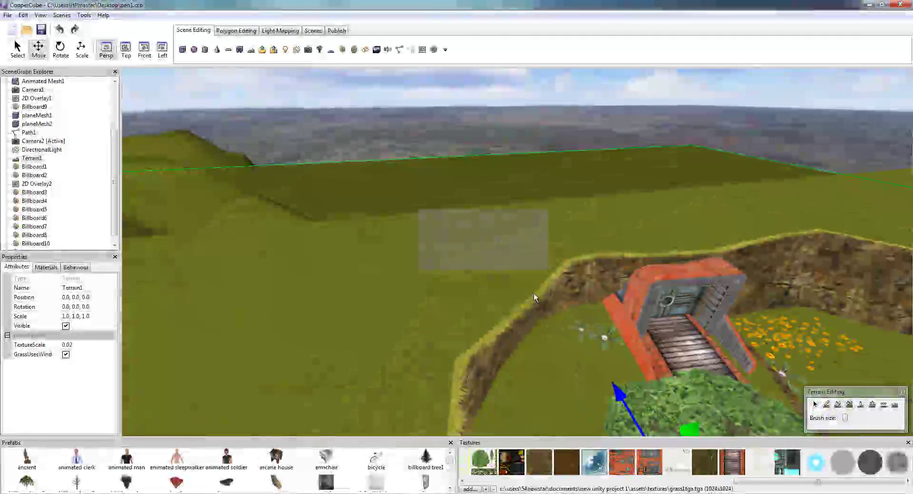
pyautogui.moveTo(613, 296)
pyautogui.mouseDown()
pyautogui.moveTo(503, 299)
pyautogui.moveTo(618, 311)
pyautogui.moveTo(614, 298)
pyautogui.mouseUp()
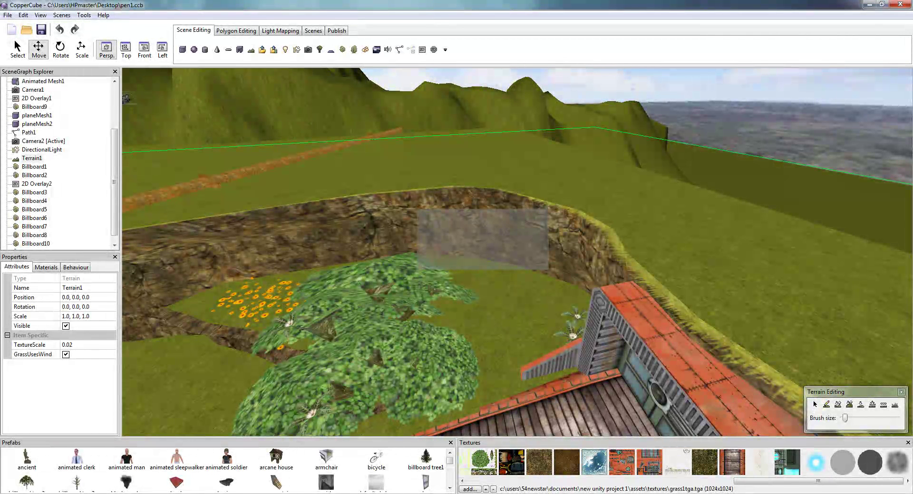
# View the flat plane in Sculptris from a lower angle and switch to Blender.
pyautogui.moveTo(248, 493)
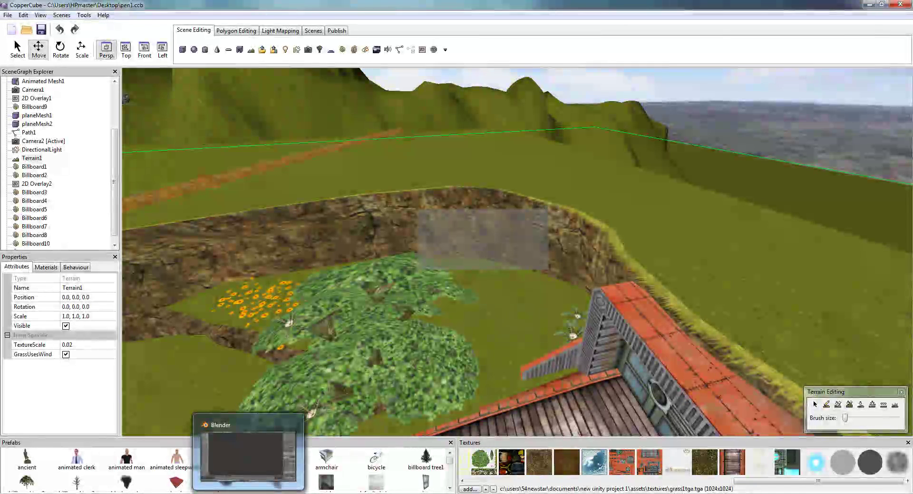
pyautogui.click(226, 493)
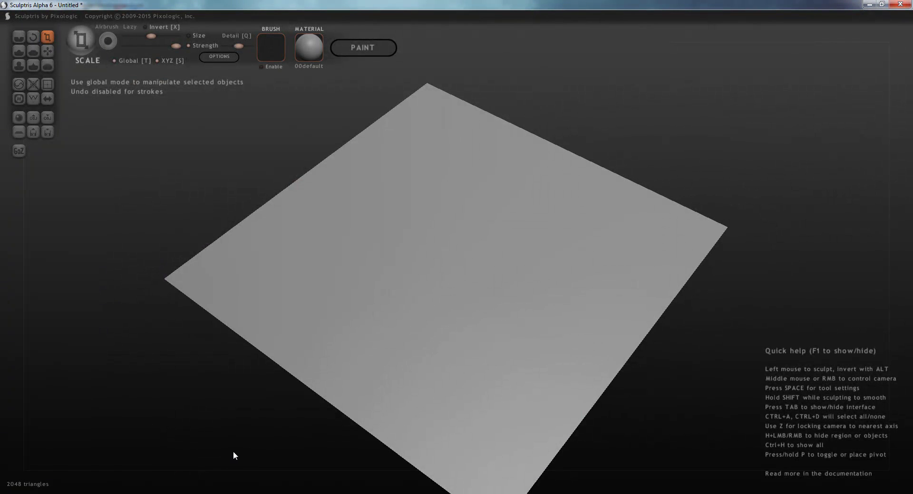
pyautogui.moveTo(357, 384); pyautogui.dragTo(433, 283, button='right')
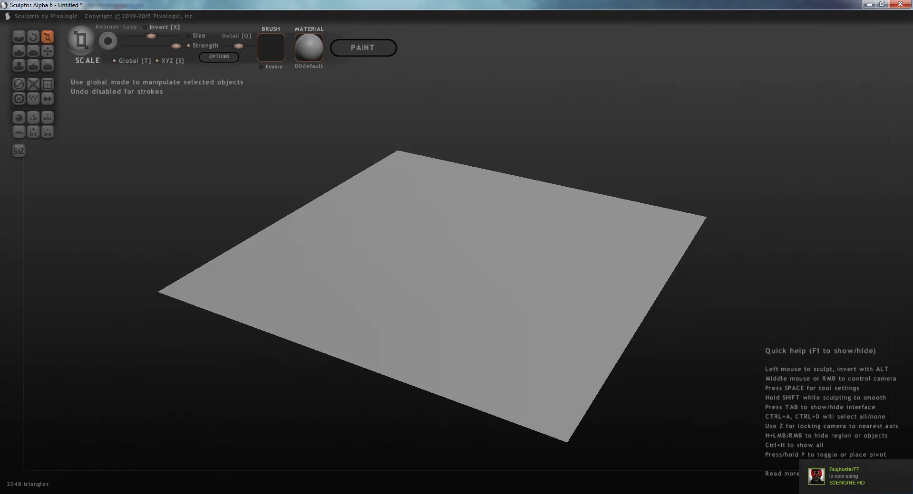
pyautogui.click(244, 493)
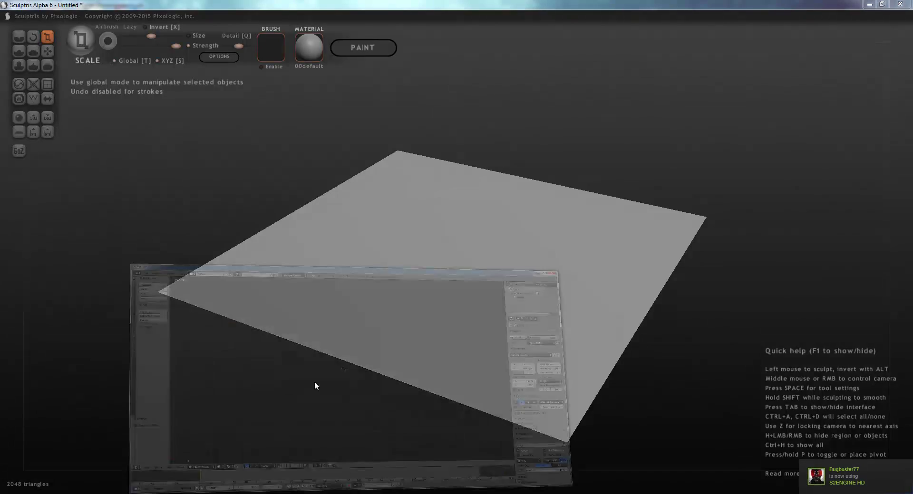
# Return to CopperCube and examine the sunken level's cliffs, walkways, foliage and buildings, ending close to the player character.
pyautogui.moveTo(318, 301)
pyautogui.mouseDown(button='middle')
pyautogui.moveTo(269, 278)
pyautogui.moveTo(312, 297)
pyautogui.mouseUp(button='middle')
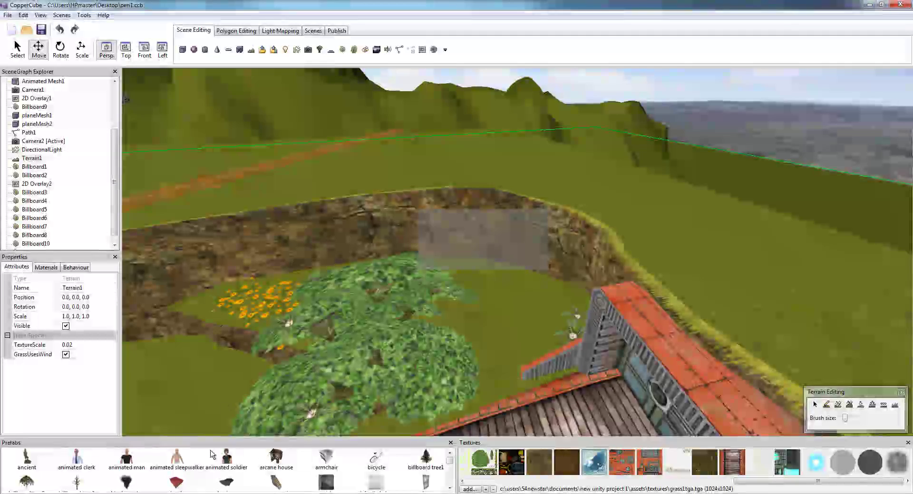
pyautogui.scroll(10, 371, 283)
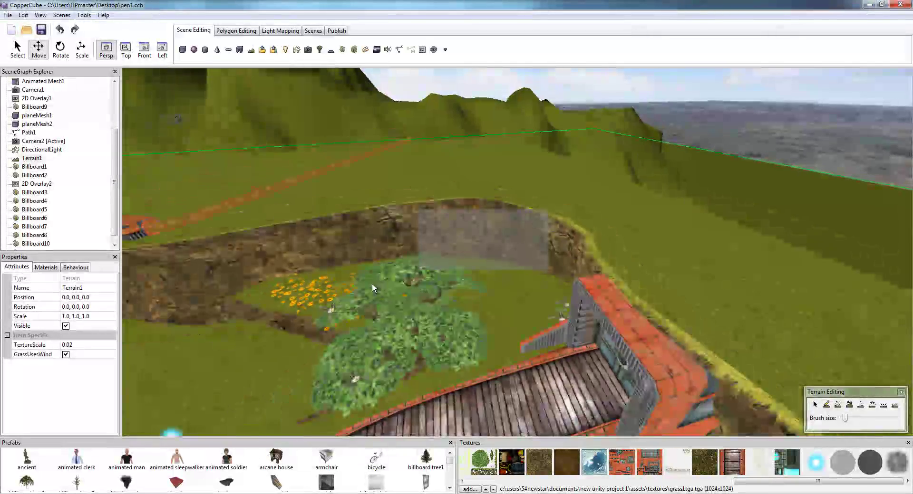
pyautogui.scroll(10, 451, 257)
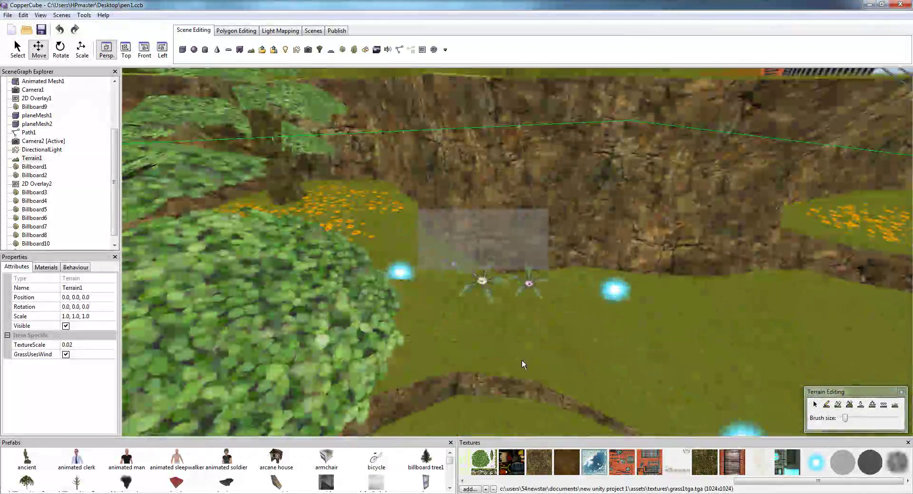
pyautogui.moveTo(521, 361); pyautogui.dragTo(539, 323)
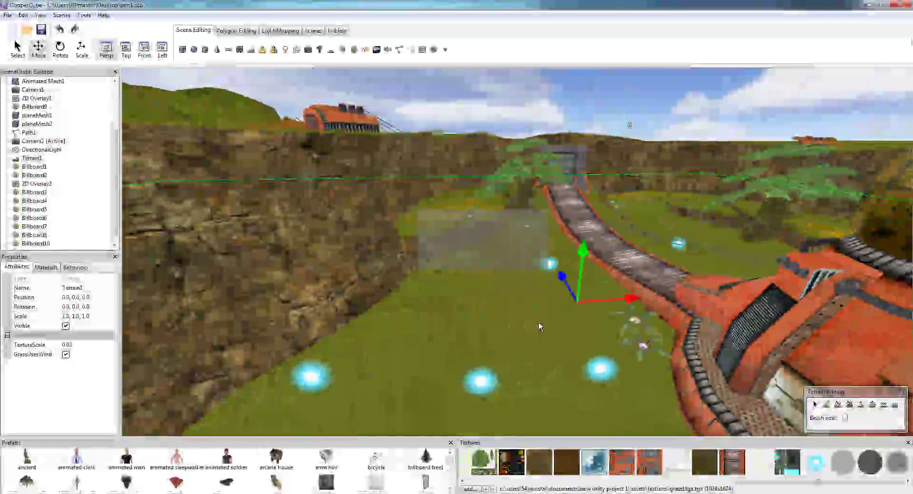
pyautogui.scroll(-10, 538, 359)
pyautogui.moveTo(539, 322); pyautogui.dragTo(495, 364)
pyautogui.scroll(6, 528, 381)
pyautogui.scroll(-3, 535, 336)
pyautogui.moveTo(606, 315); pyautogui.dragTo(488, 345)
pyautogui.scroll(4, 488, 345)
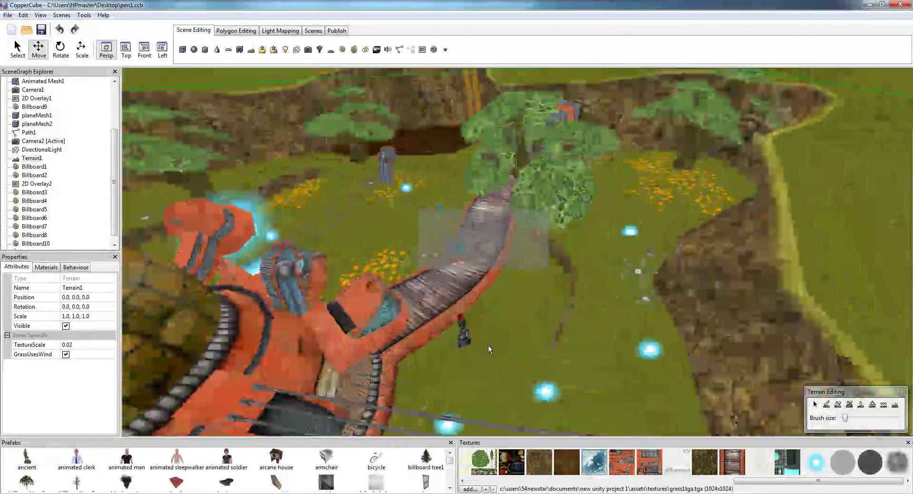
pyautogui.scroll(2, 494, 345)
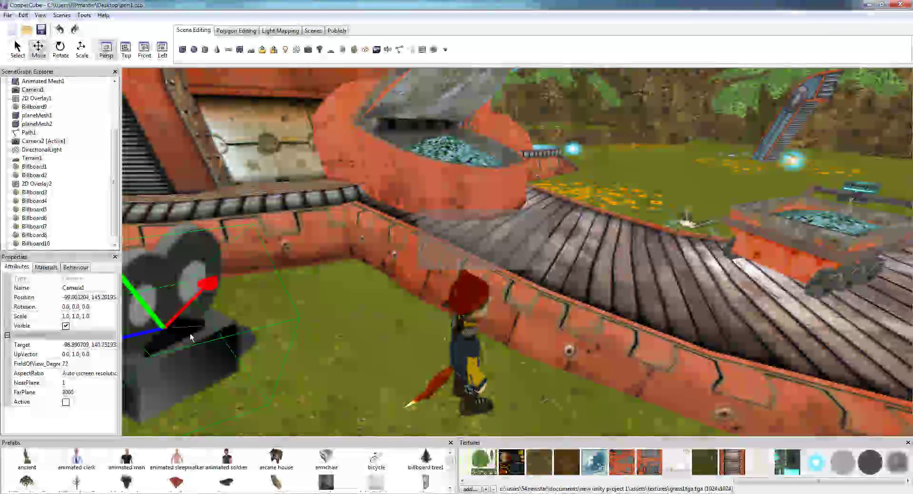
# Review the available types for a new camera without creating one, and select the animated player character.
pyautogui.click(308, 50)
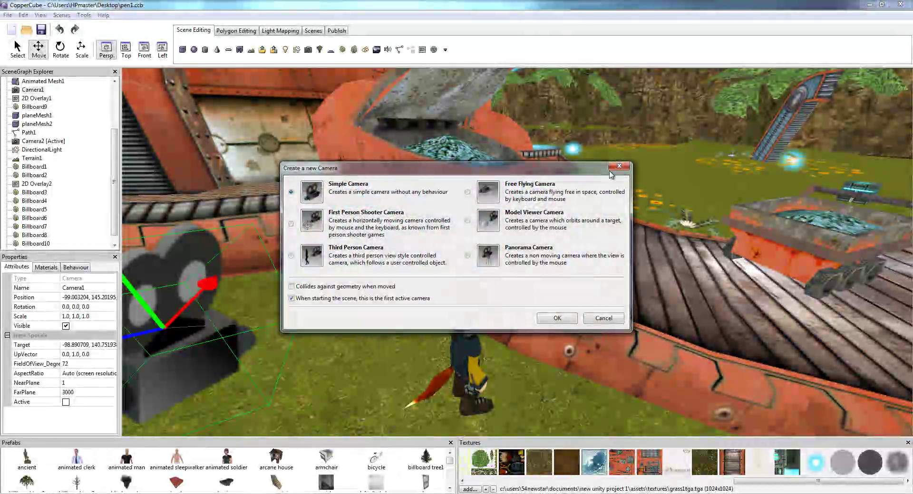
pyautogui.click(556, 318)
pyautogui.click(454, 341)
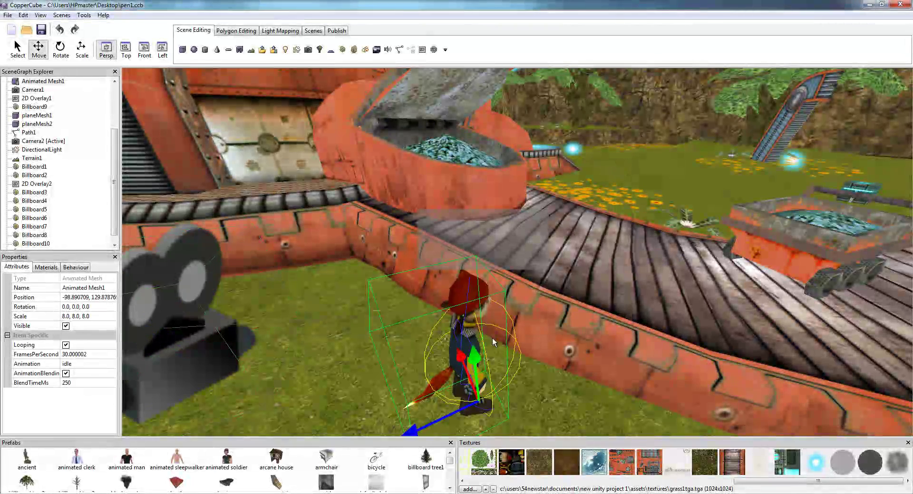
pyautogui.moveTo(492, 338); pyautogui.dragTo(525, 319, button='right')
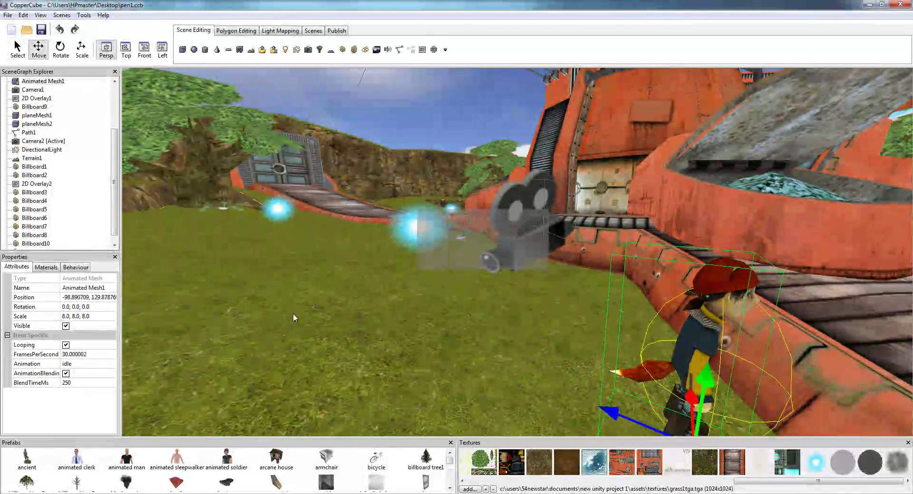
# Inspect the character's Game Actor with Health behaviour and its keyboard-controlled behaviour, with a closer look at the model.
pyautogui.click(75, 267)
pyautogui.click(45, 281)
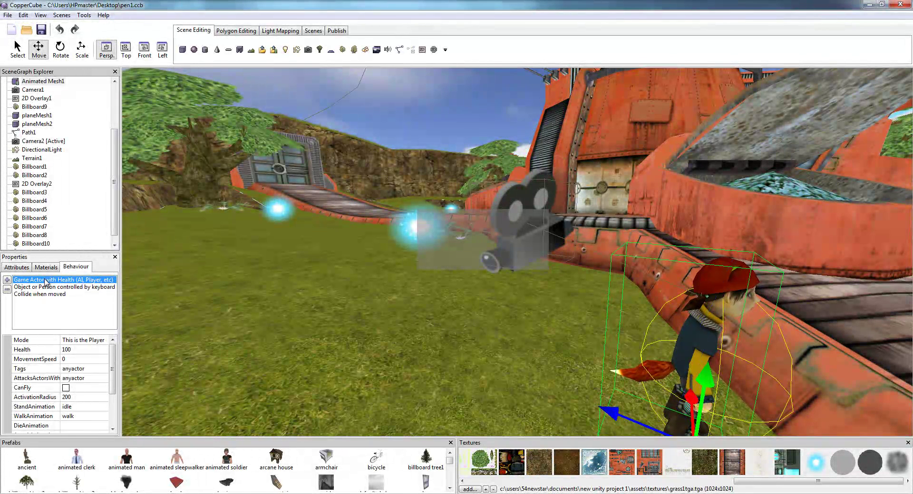
pyautogui.click(59, 288)
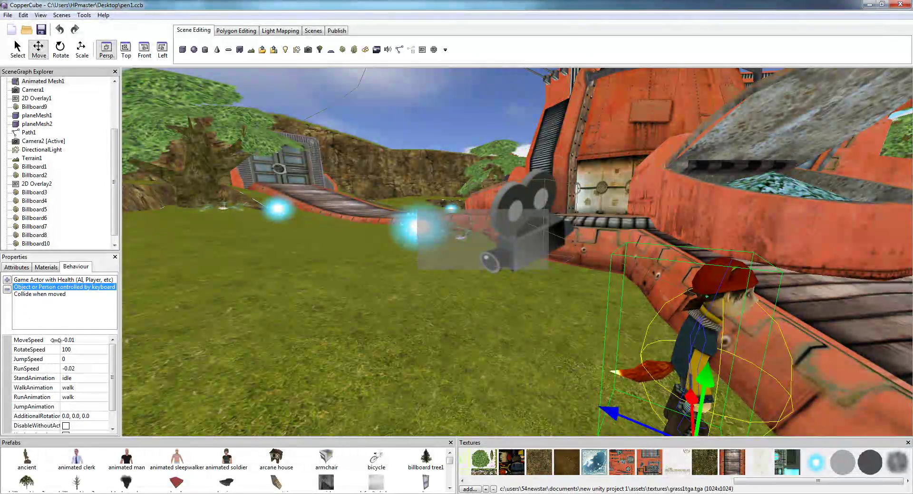
pyautogui.moveTo(314, 323); pyautogui.dragTo(450, 365)
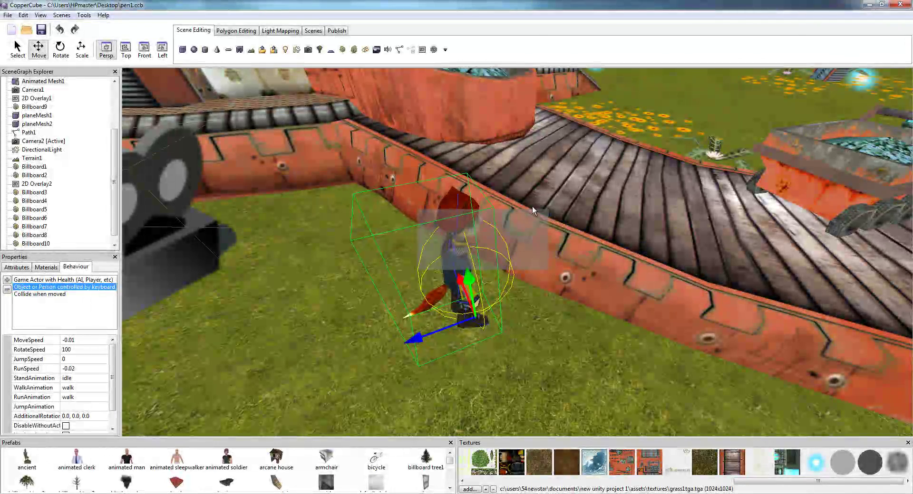
pyautogui.scroll(3, 468, 221)
pyautogui.scroll(-2, 463, 220)
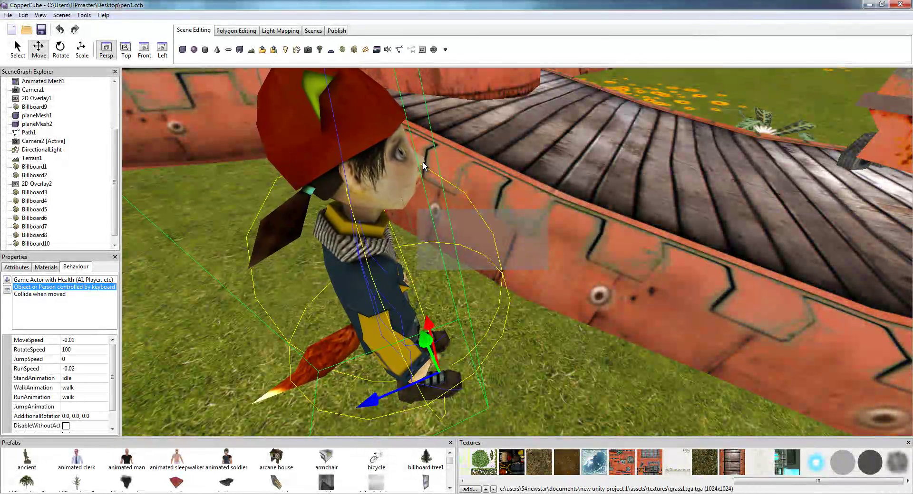
# Examine the keyboard-controlled behaviour's MoveSpeed, RotateSpeed, JumpSpeed, StandAnimation and WalkAnimation settings.
pyautogui.click(91, 340)
pyautogui.click(84, 341)
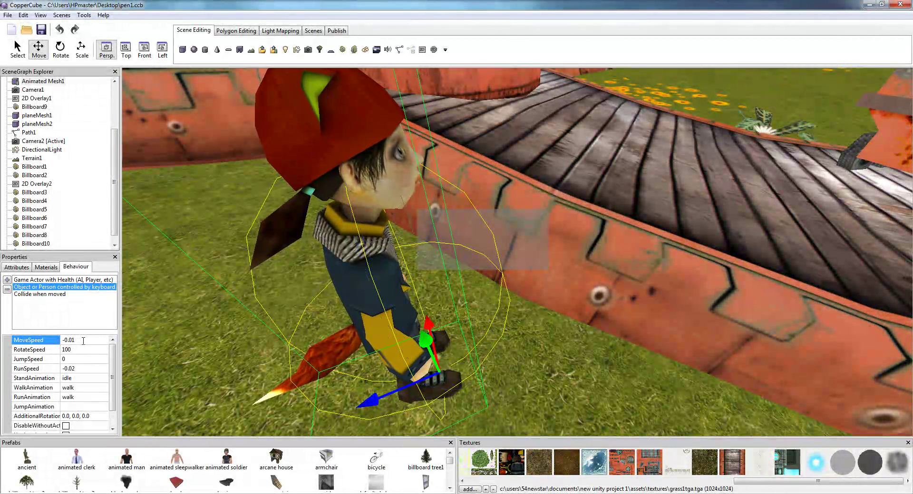
pyautogui.scroll(-1, 92, 341)
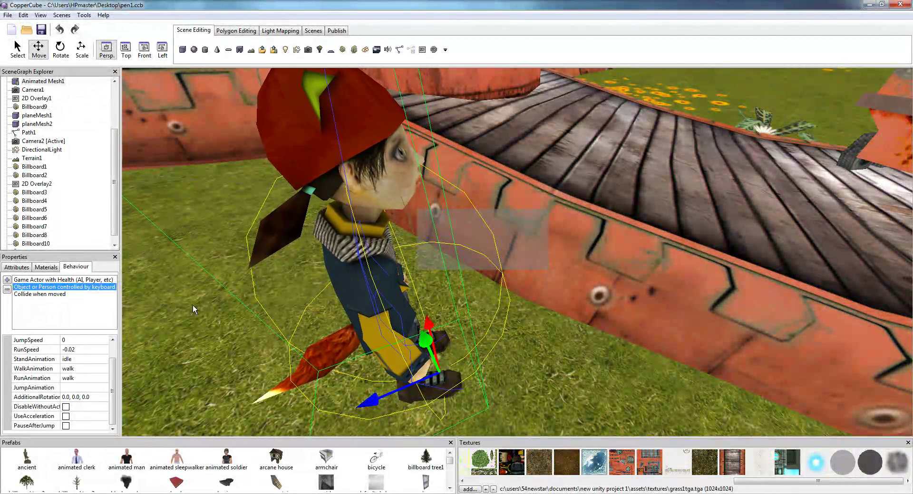
pyautogui.scroll(1, 88, 362)
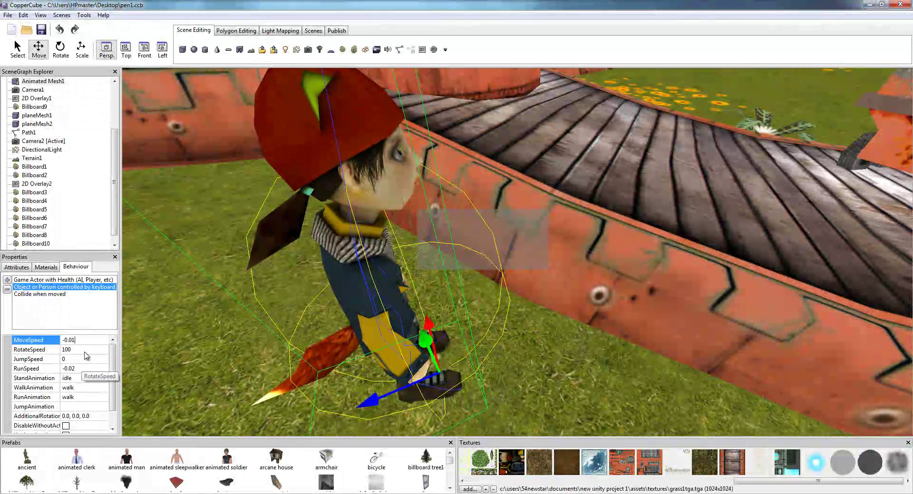
pyautogui.click(88, 349)
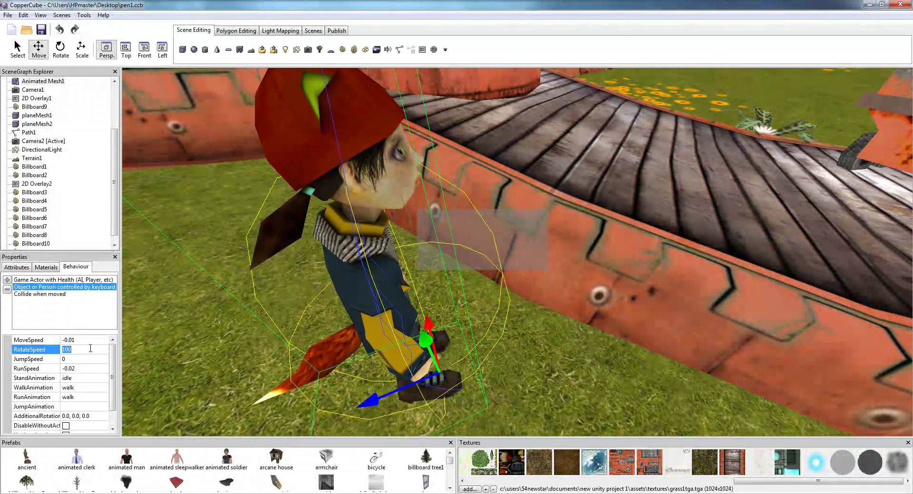
pyautogui.click(94, 360)
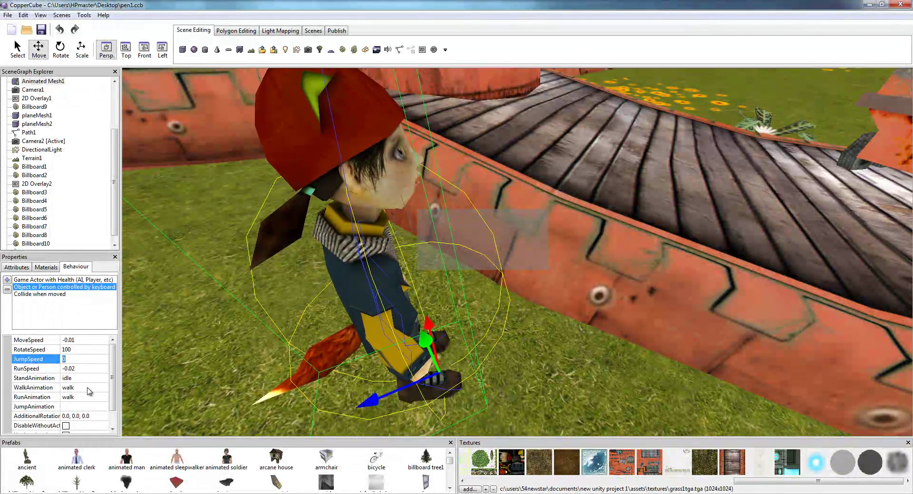
pyautogui.click(86, 379)
pyautogui.click(103, 378)
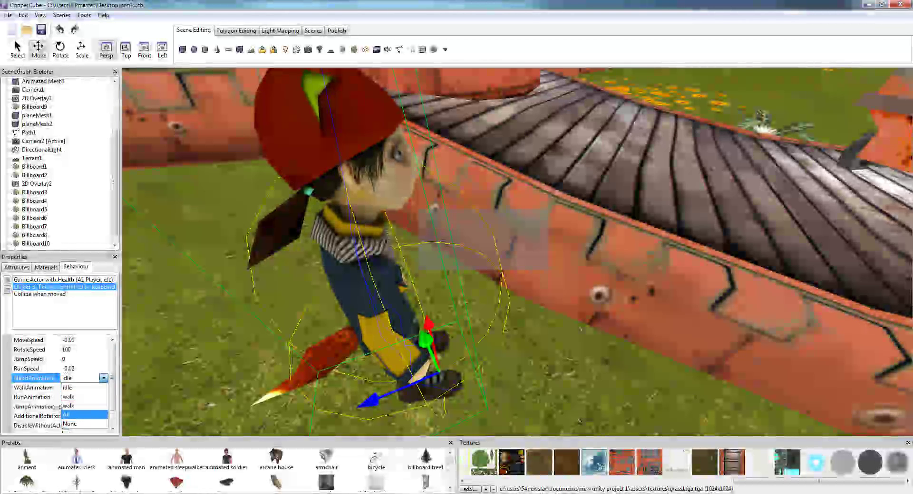
pyautogui.click(31, 387)
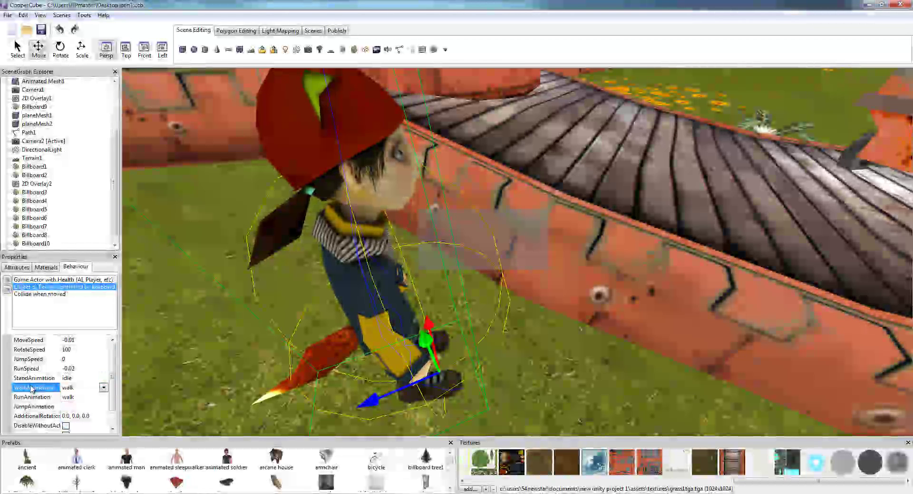
# Open the character's animation sequences for editing from its Animation attribute.
pyautogui.click(11, 268)
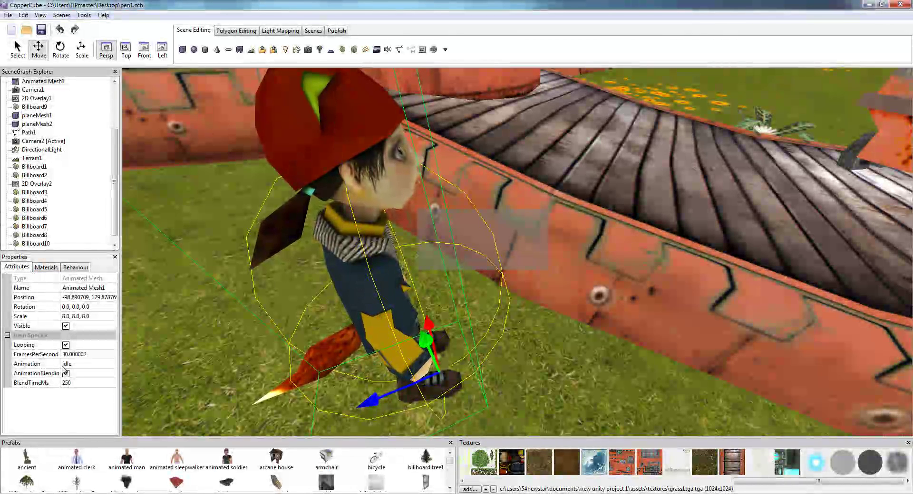
pyautogui.click(95, 363)
pyautogui.click(111, 364)
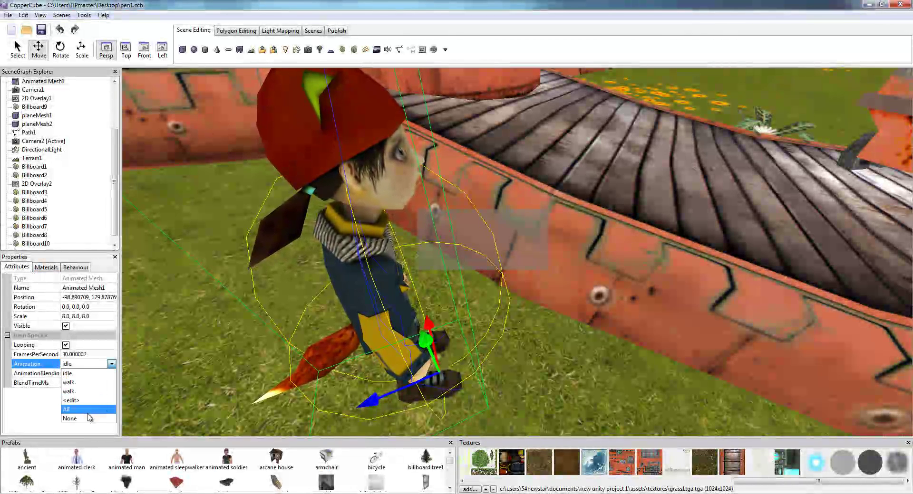
pyautogui.click(88, 400)
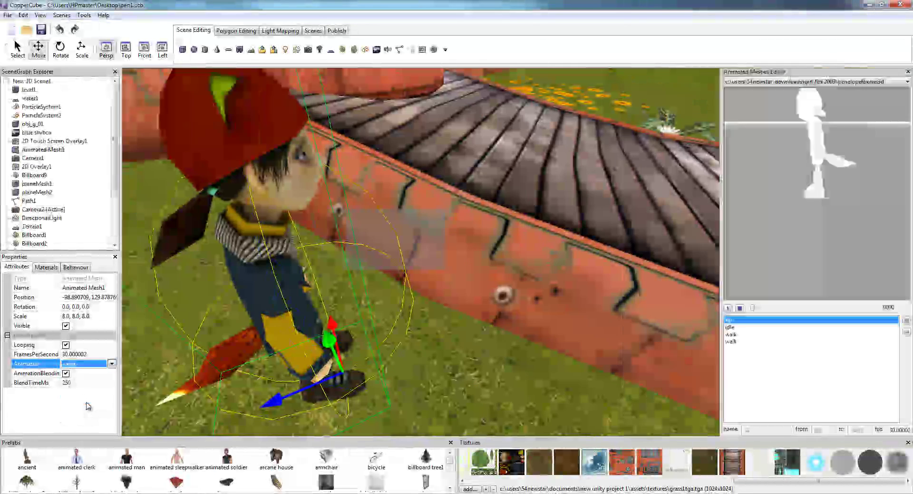
# Preview the character's idle, walk and All animation sequences, viewing the model from different angles.
pyautogui.click(732, 328)
pyautogui.press('Down')
pyautogui.press('Down')
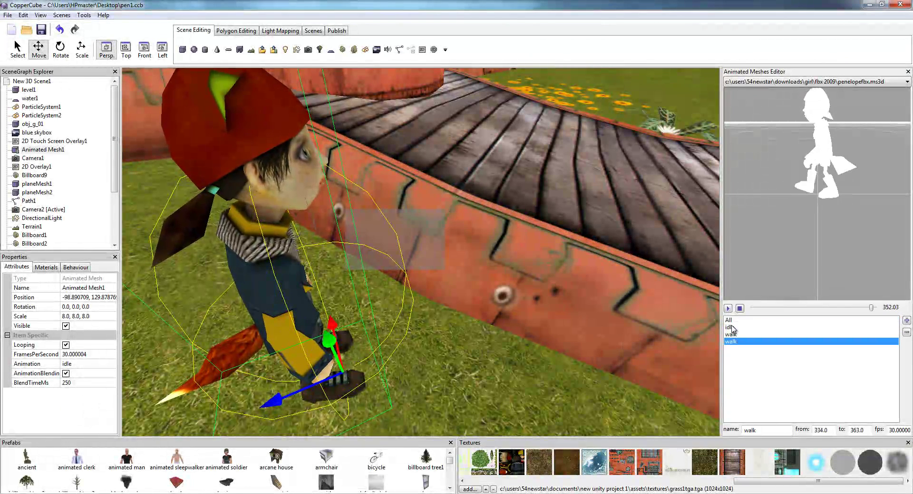
pyautogui.click(732, 328)
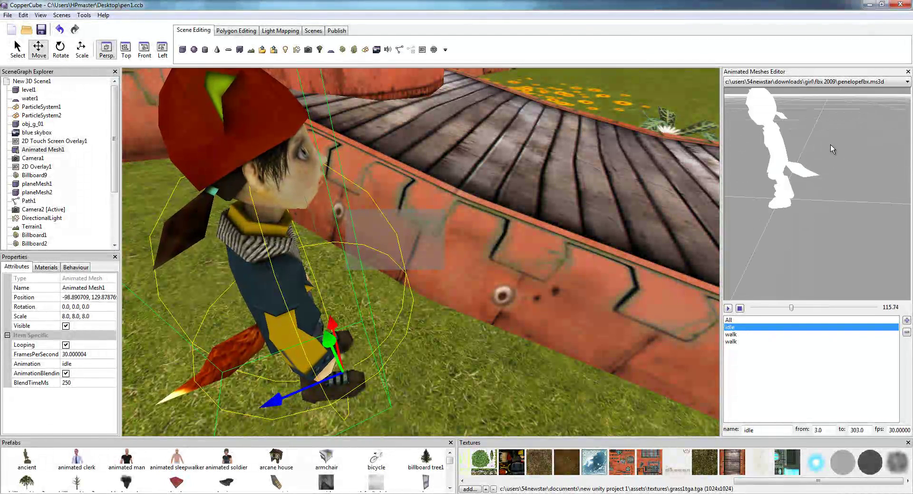
pyautogui.moveTo(773, 140); pyautogui.dragTo(776, 146, button='middle')
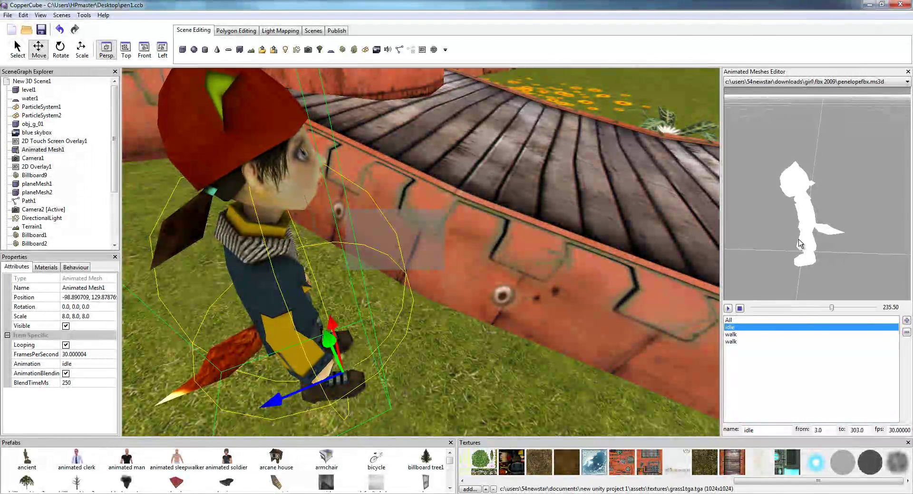
pyautogui.moveTo(799, 240); pyautogui.dragTo(808, 231)
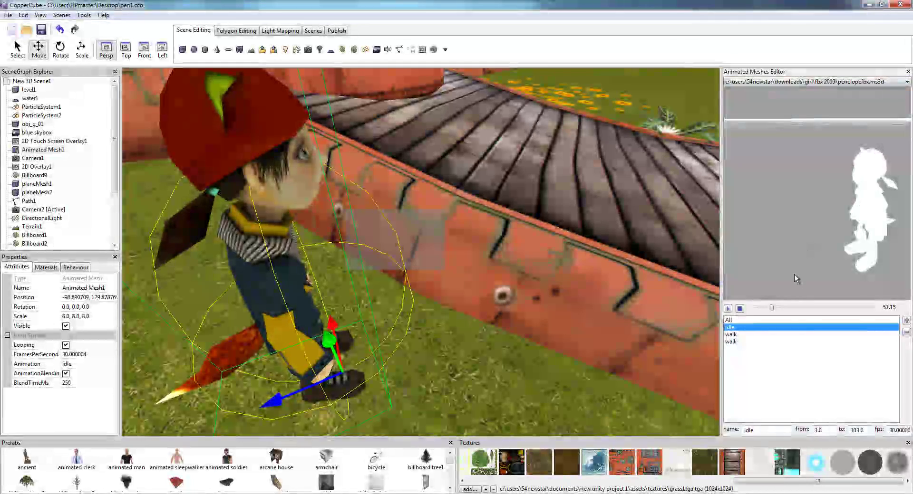
pyautogui.click(731, 335)
pyautogui.click(730, 341)
pyautogui.click(727, 327)
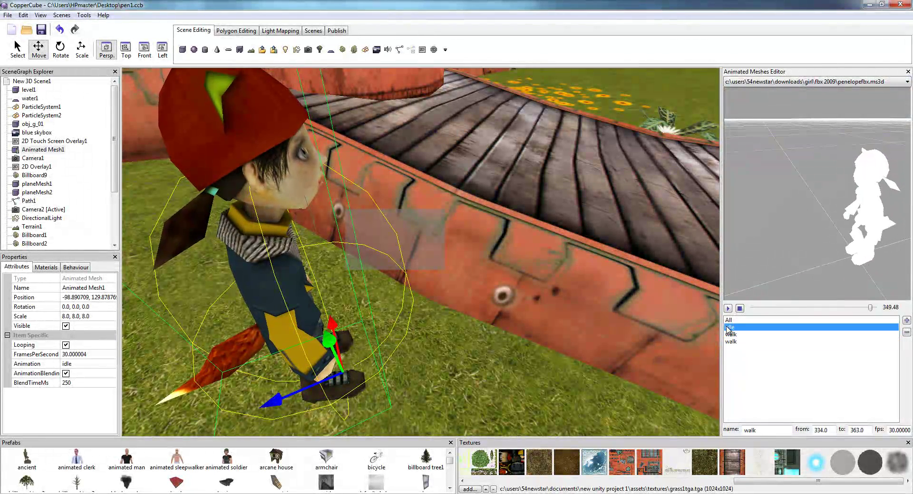
pyautogui.click(729, 321)
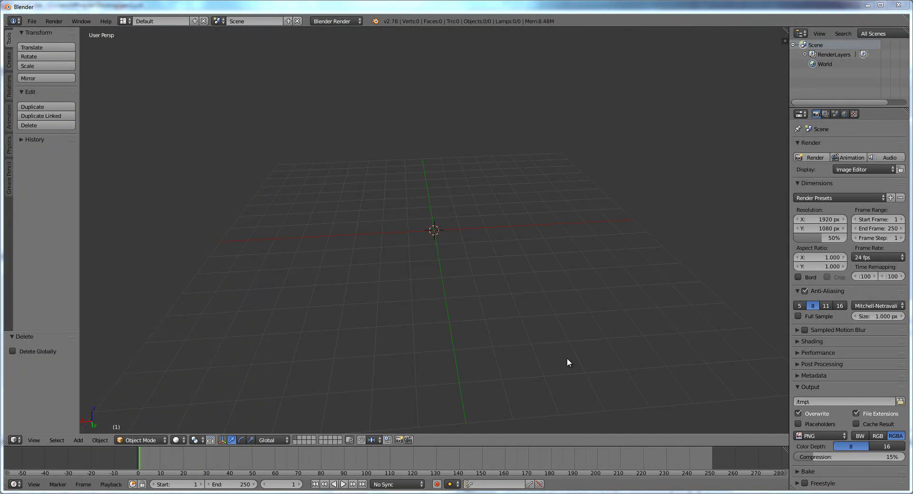
# Switch to Blender, maximize its window and change the Properties editor to a Dope Sheet.
pyautogui.doubleClick(50, 8)
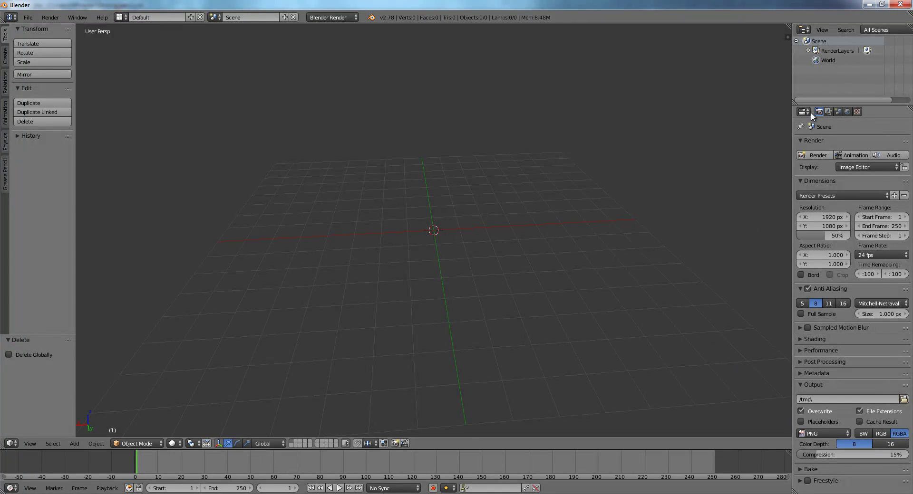
pyautogui.click(810, 112)
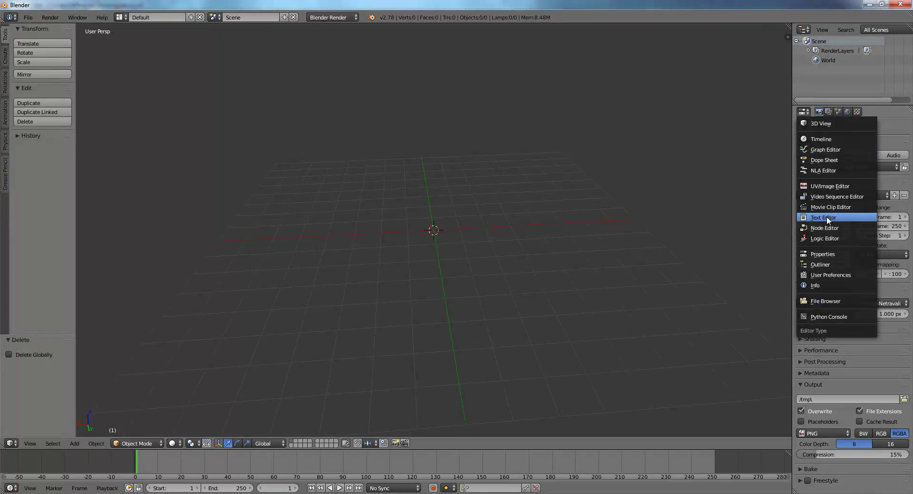
pyautogui.click(828, 161)
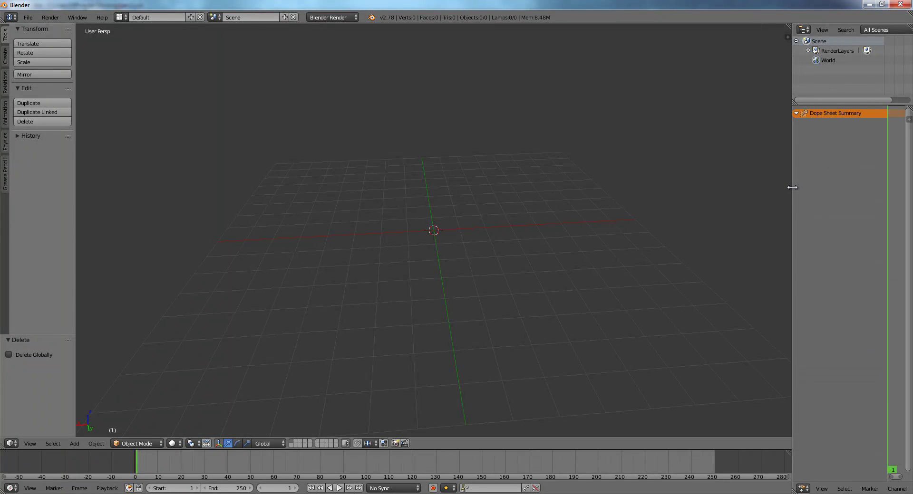
# Widen the Dope Sheet area to nearly half the window and play the timeline briefly.
pyautogui.moveTo(791, 186); pyautogui.dragTo(493, 199)
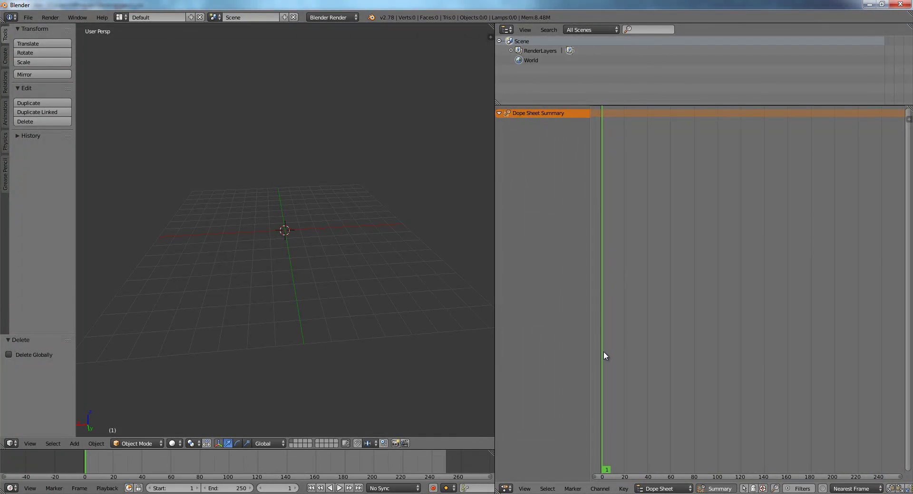
pyautogui.hotkey('alt', 'a')
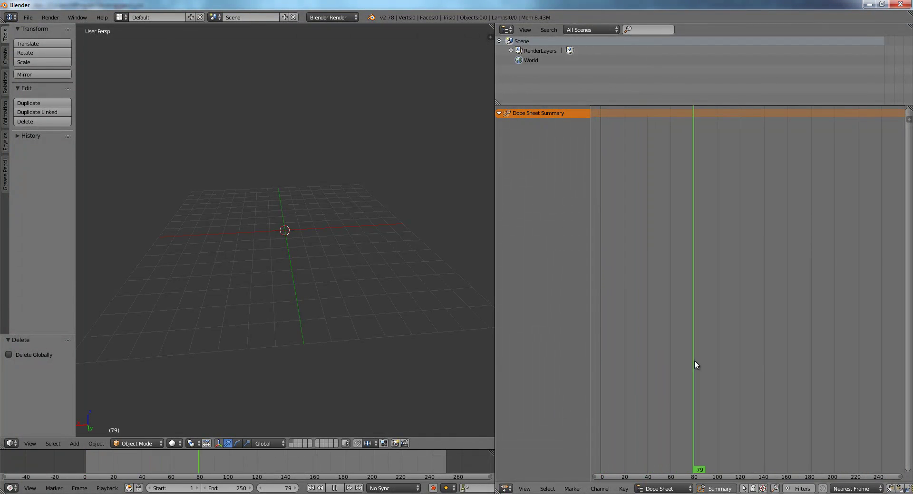
pyautogui.press('Escape')
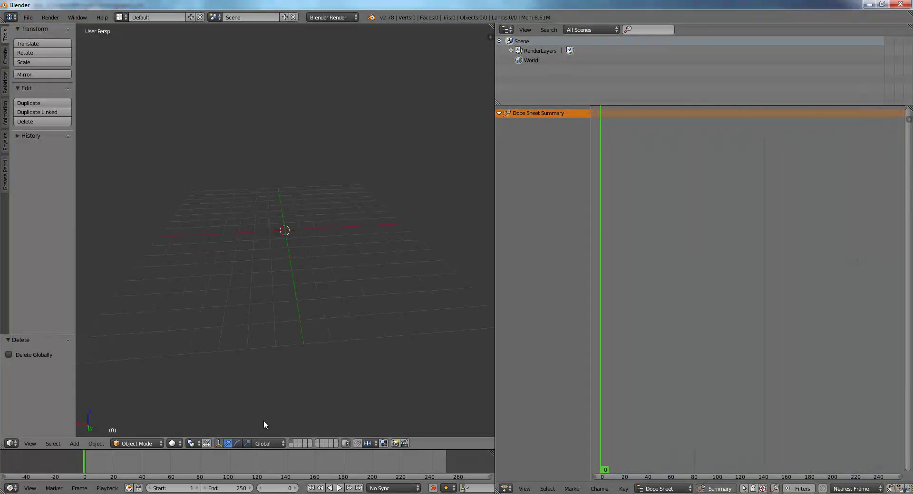
# Move the Dope Sheet's current frame to 52, switch back to CopperCube and close the Animated Meshes Editor.
pyautogui.moveTo(646, 264); pyautogui.dragTo(661, 281)
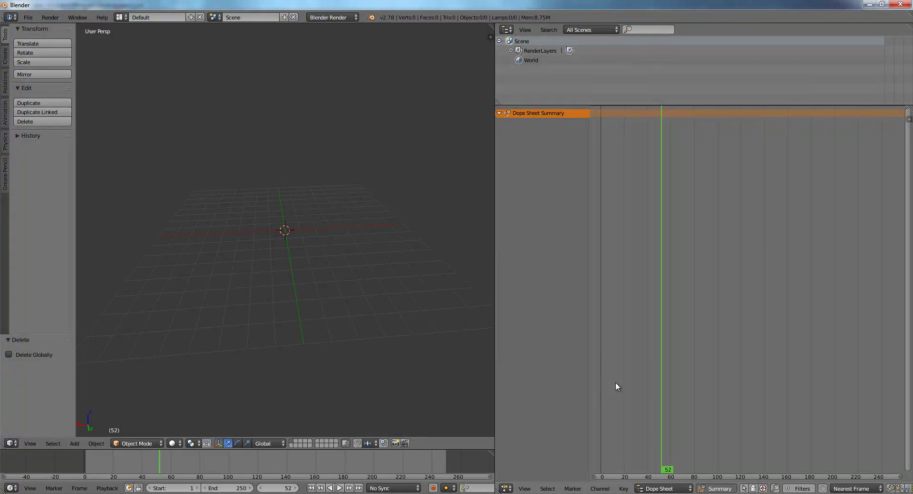
pyautogui.click(869, 6)
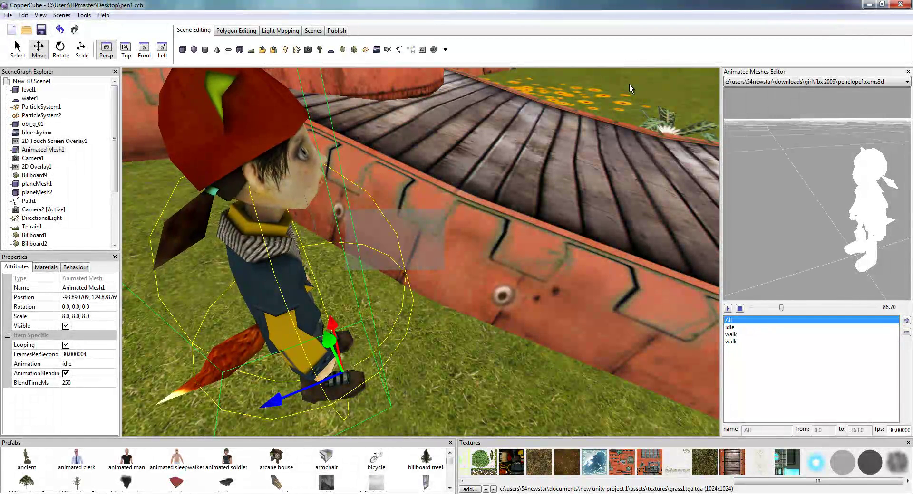
pyautogui.click(908, 72)
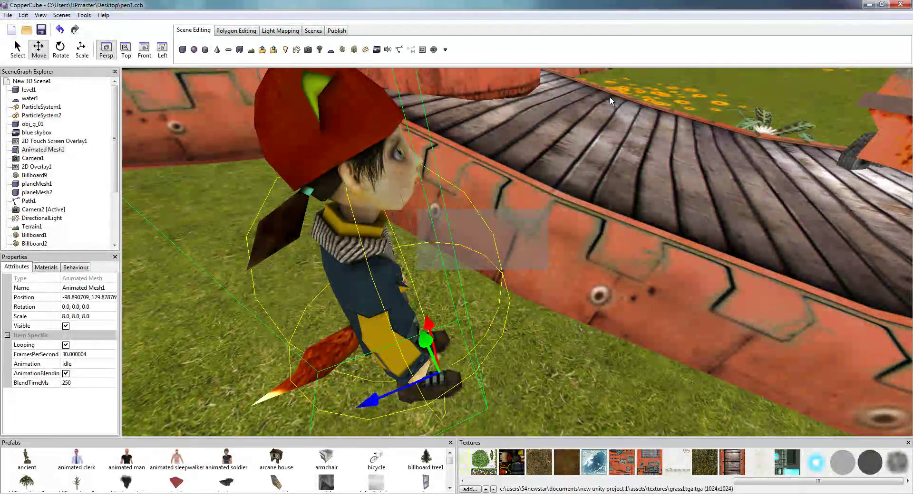
# Examine the character's Collide when moved behaviour and view its collision ellipsoid and nearby surroundings from several angles.
pyautogui.click(75, 266)
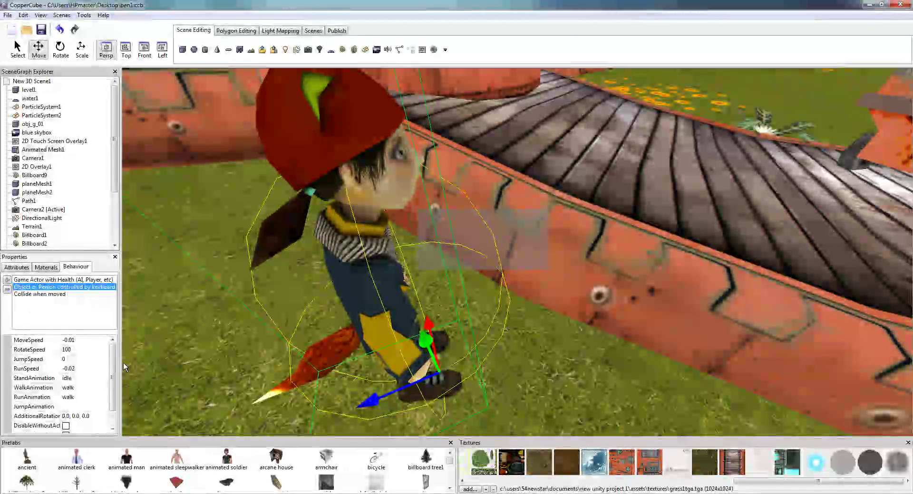
pyautogui.click(38, 294)
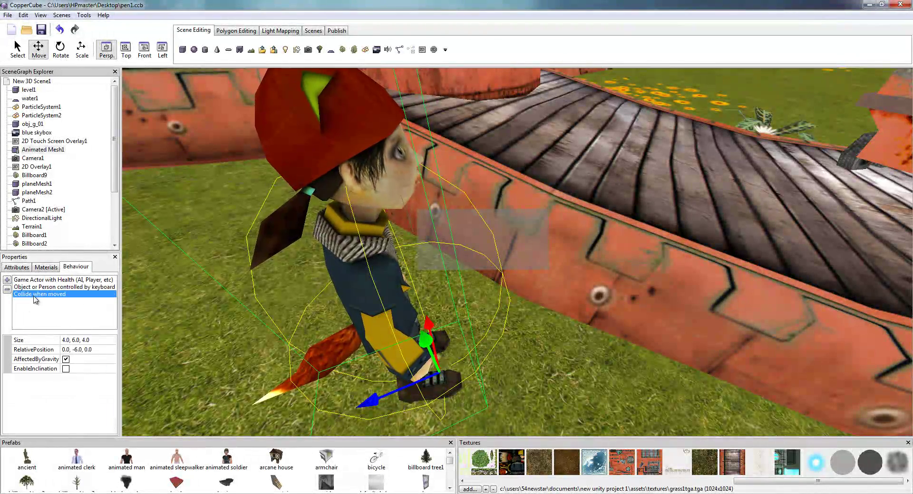
pyautogui.moveTo(294, 318); pyautogui.dragTo(294, 307, button='right')
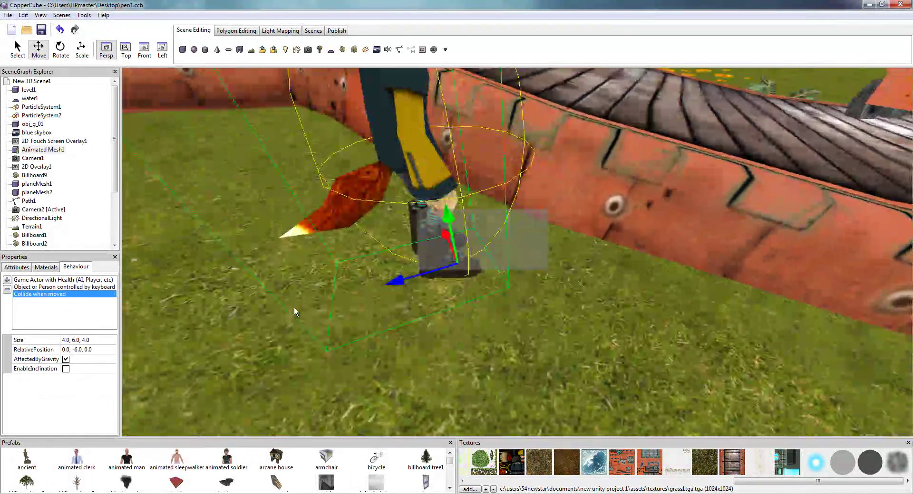
pyautogui.moveTo(294, 307); pyautogui.dragTo(289, 291)
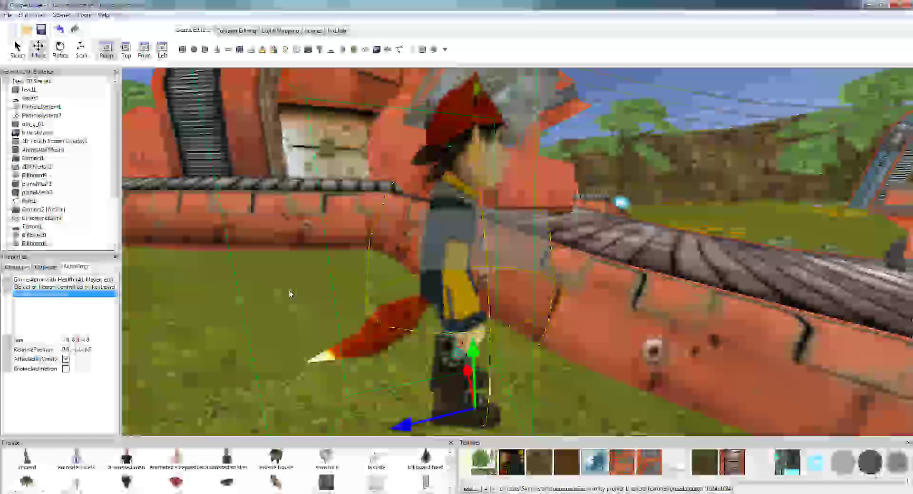
pyautogui.moveTo(289, 290); pyautogui.dragTo(289, 289)
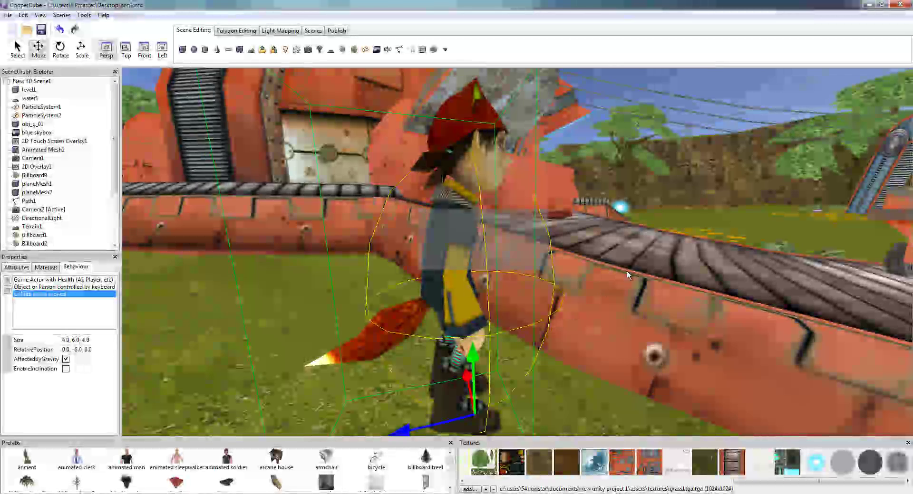
pyautogui.moveTo(628, 269); pyautogui.dragTo(628, 272)
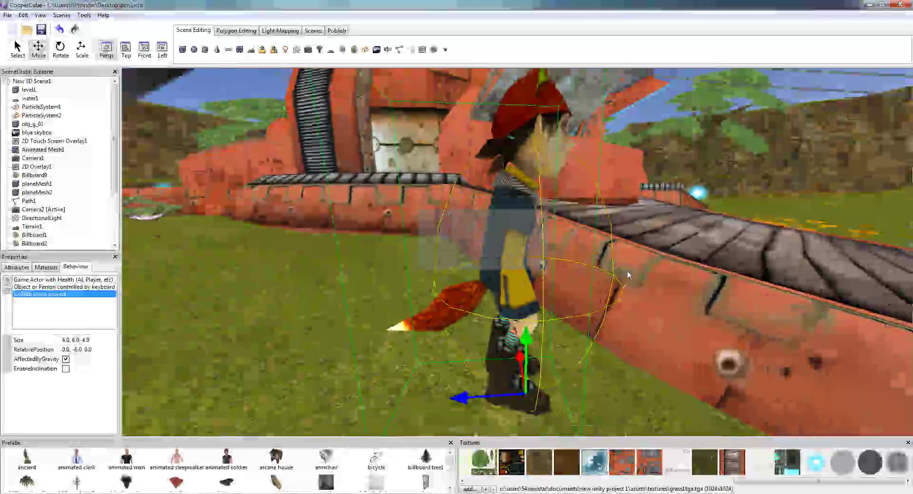
pyautogui.moveTo(628, 275); pyautogui.dragTo(648, 269)
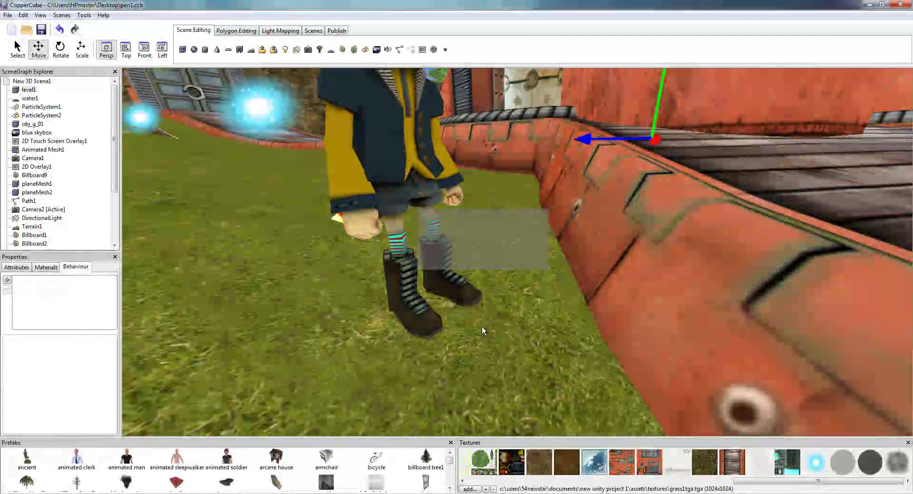
pyautogui.moveTo(375, 347); pyautogui.dragTo(342, 333)
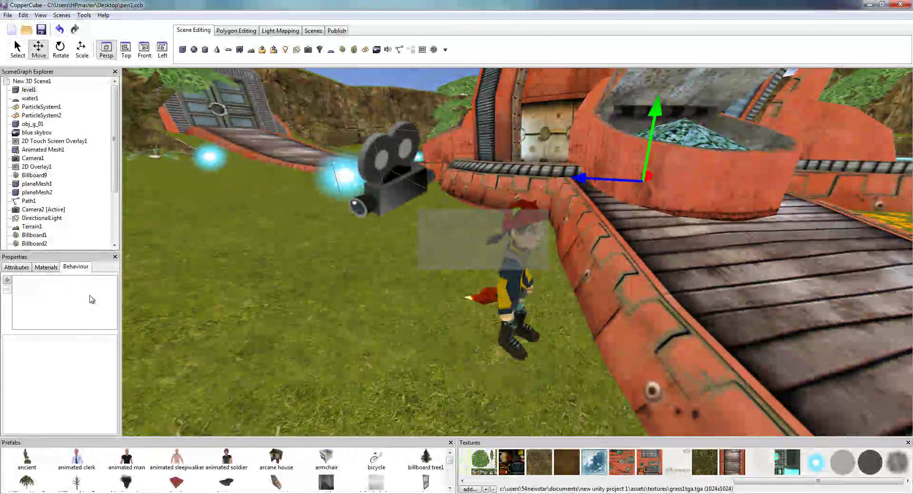
# Test the game as a Windows application, turning and walking the character with the keyboard controls.
pyautogui.click(333, 30)
pyautogui.click(282, 48)
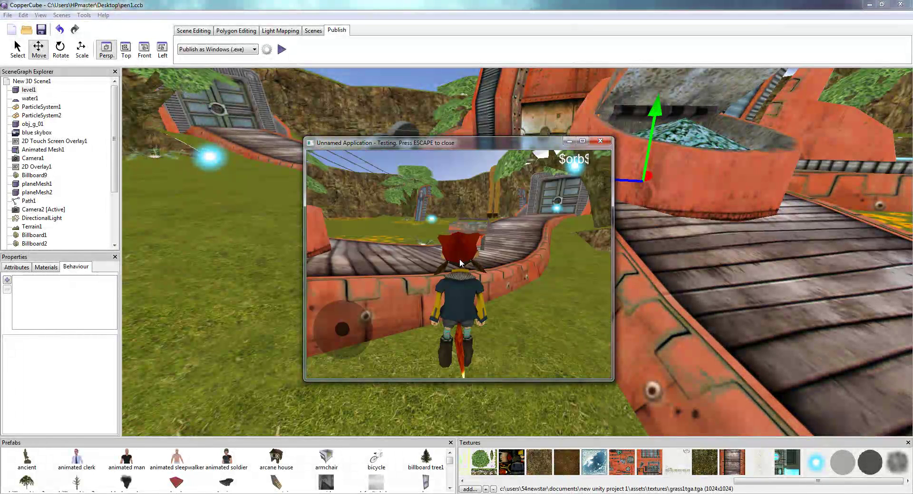
pyautogui.press('Right')
pyautogui.press('Up')
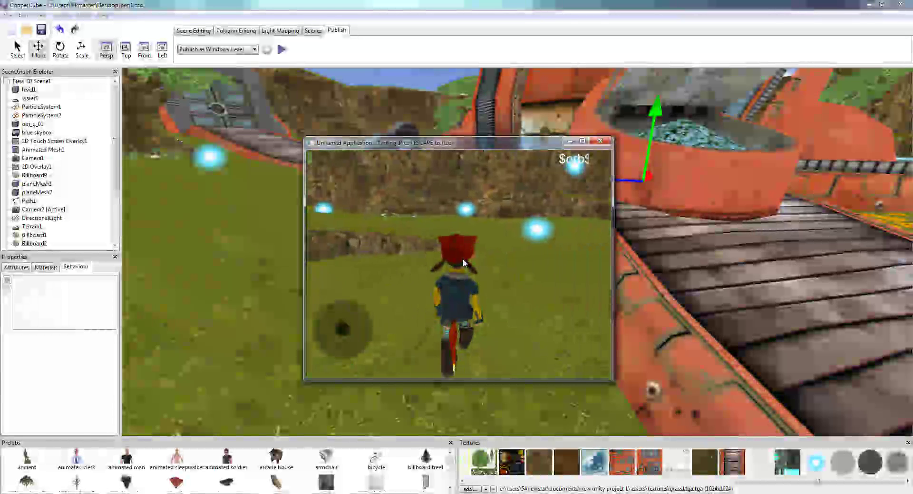
pyautogui.press('Right')
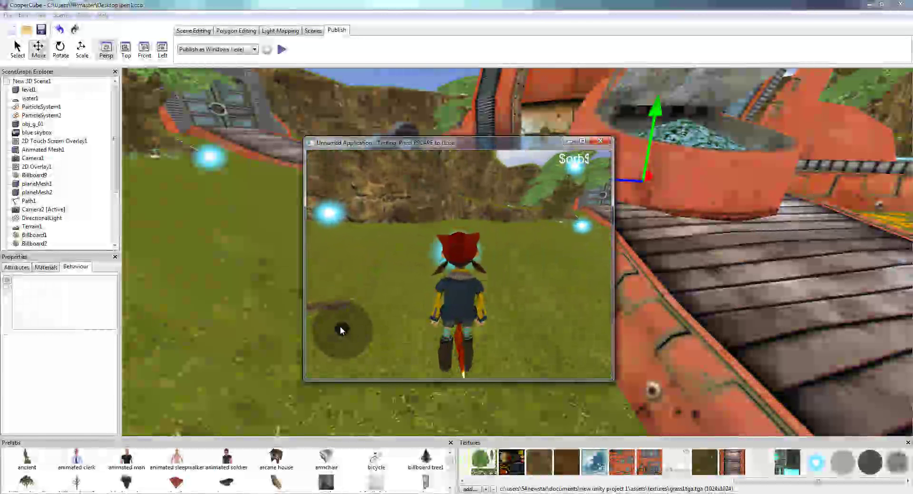
# Walk the character around the level with the on-screen touch joystick and close the test window.
pyautogui.moveTo(341, 329); pyautogui.dragTo(343, 310)
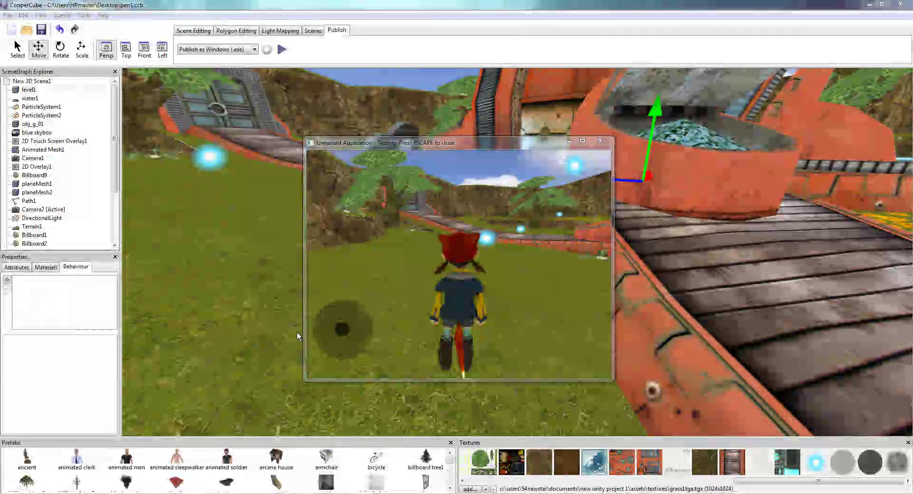
pyautogui.moveTo(339, 328); pyautogui.dragTo(341, 303)
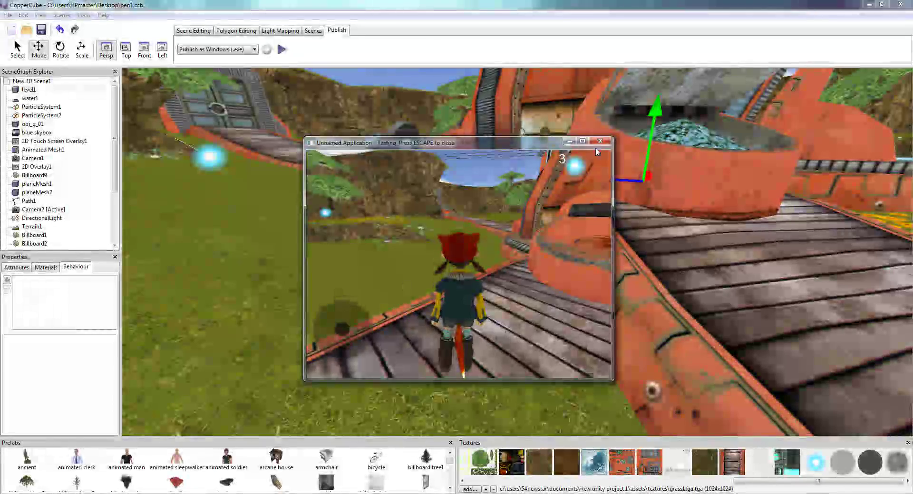
pyautogui.click(600, 141)
# Examine the level's layout, including the walkways, orbs, surrounding terrain and the area around the character and camera.
pyautogui.moveTo(478, 245); pyautogui.dragTo(668, 322)
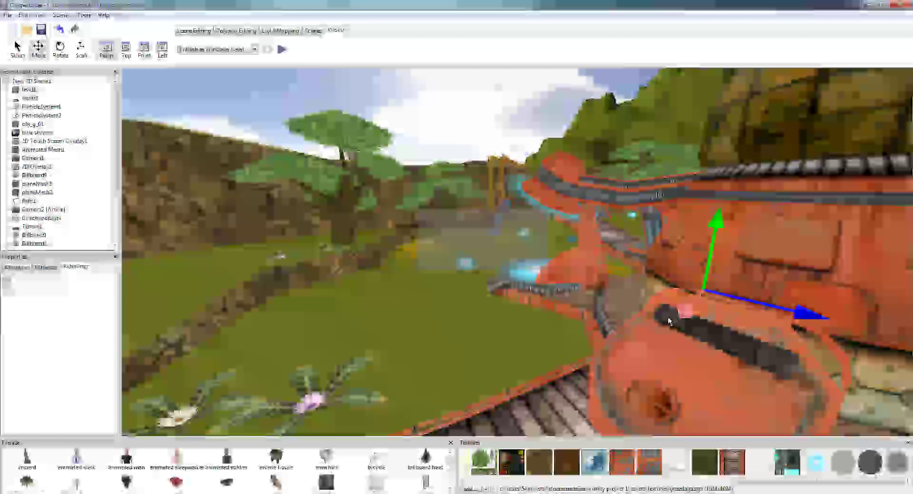
pyautogui.moveTo(668, 322)
pyautogui.mouseDown()
pyautogui.moveTo(636, 311)
pyautogui.moveTo(663, 324)
pyautogui.mouseUp()
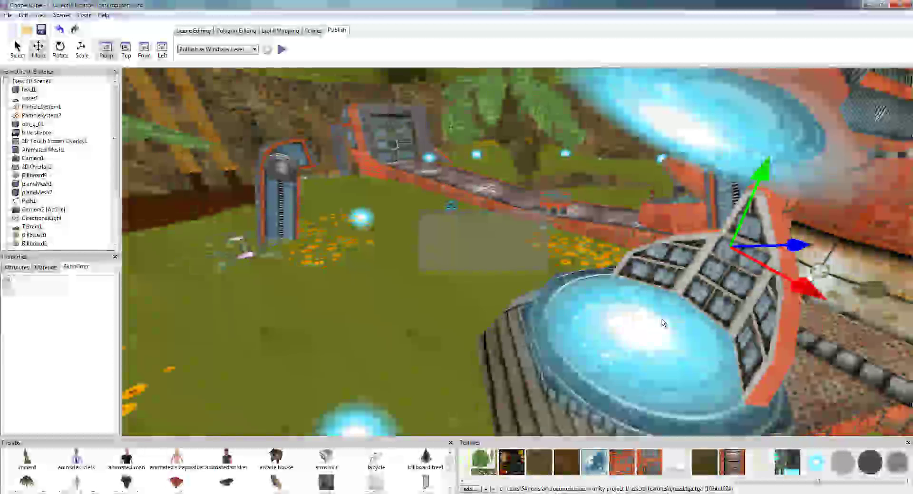
pyautogui.moveTo(661, 320); pyautogui.dragTo(738, 319)
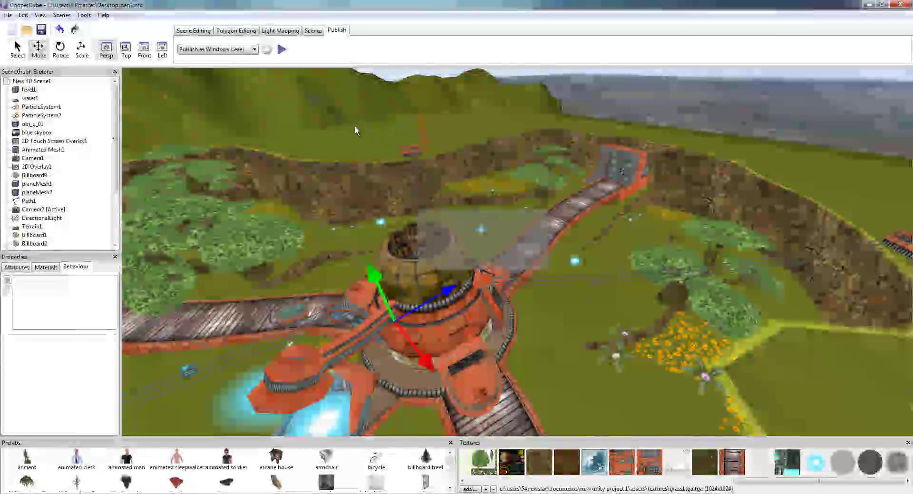
pyautogui.moveTo(497, 136); pyautogui.dragTo(434, 173, button='middle')
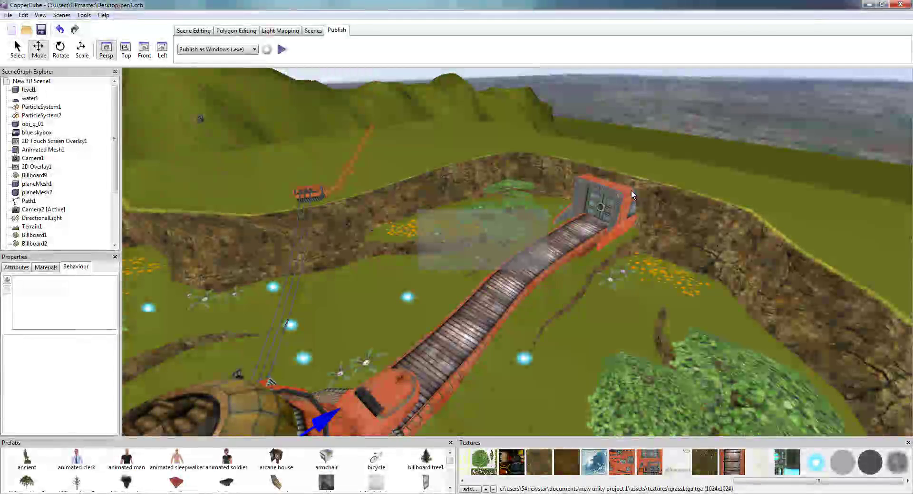
pyautogui.moveTo(665, 191); pyautogui.dragTo(471, 303, button='middle')
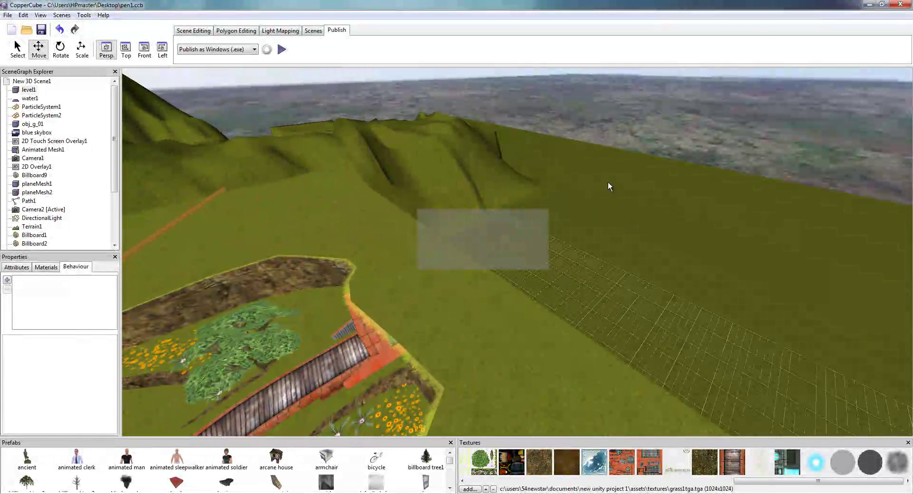
pyautogui.moveTo(684, 182); pyautogui.dragTo(539, 238)
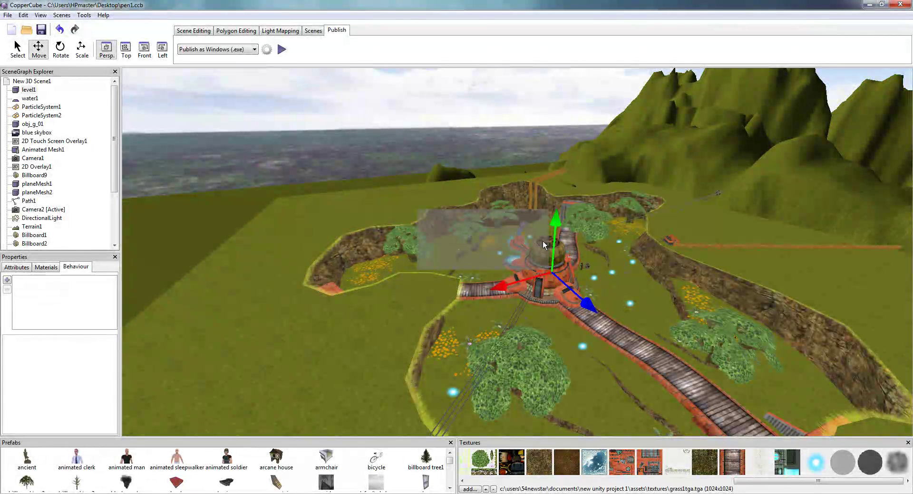
pyautogui.scroll(10, 480, 340)
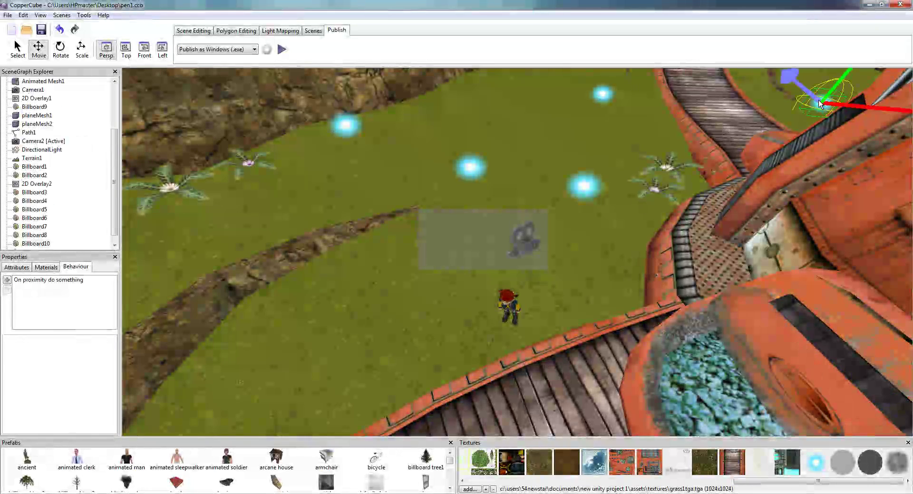
pyautogui.moveTo(734, 123); pyautogui.dragTo(721, 115)
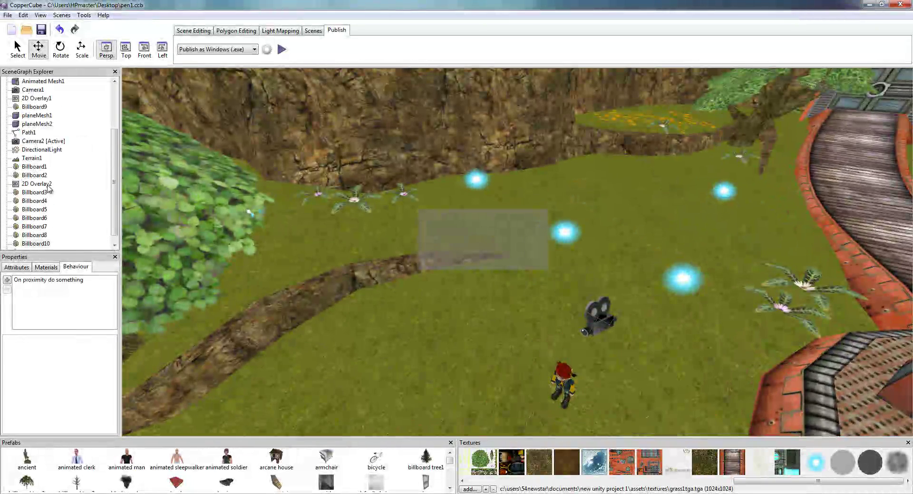
pyautogui.scroll(-3, 50, 190)
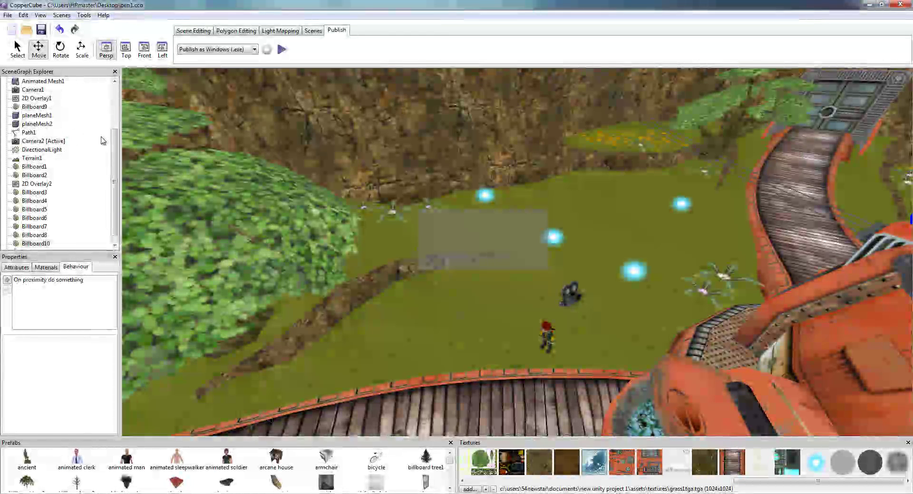
# Select the translucent 2D Overlay2 rectangle and open the action list of its When clicked on this do something behaviour.
pyautogui.click(449, 237)
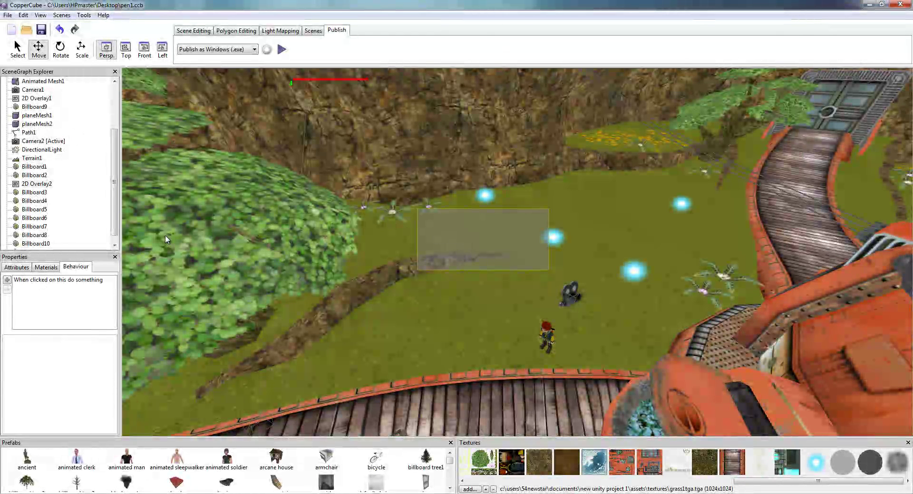
pyautogui.click(26, 281)
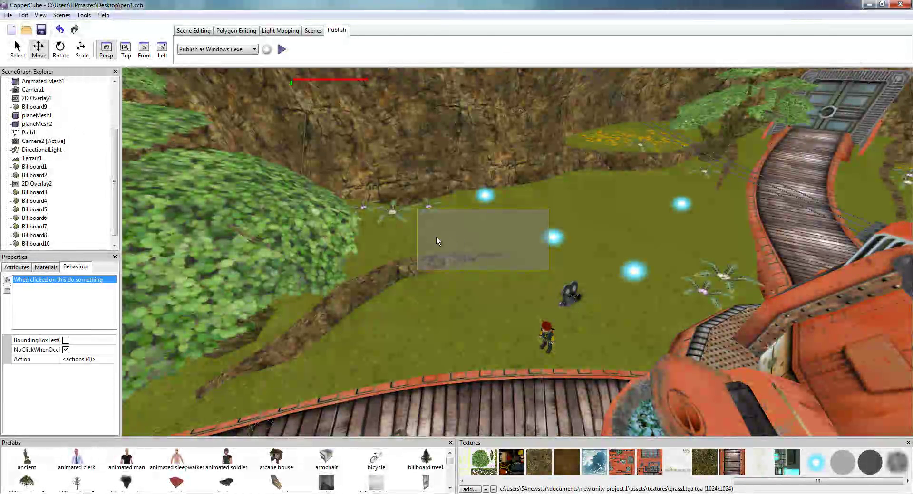
pyautogui.click(194, 31)
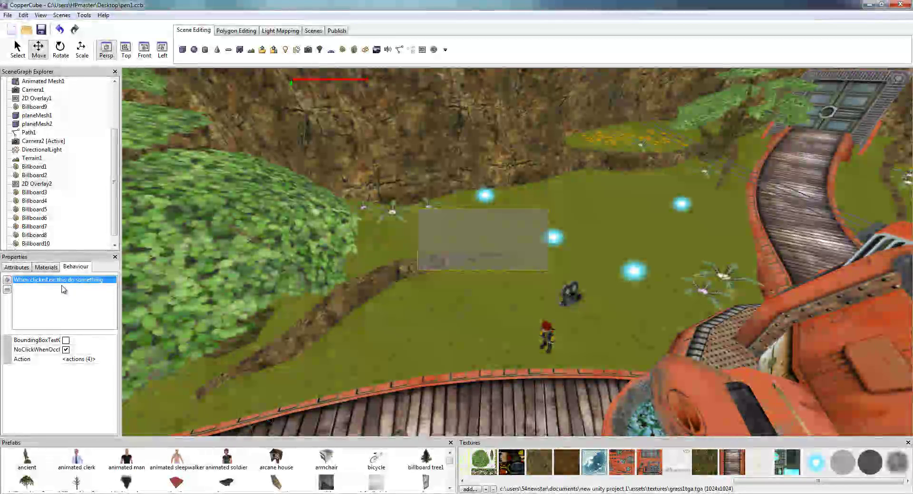
pyautogui.click(82, 360)
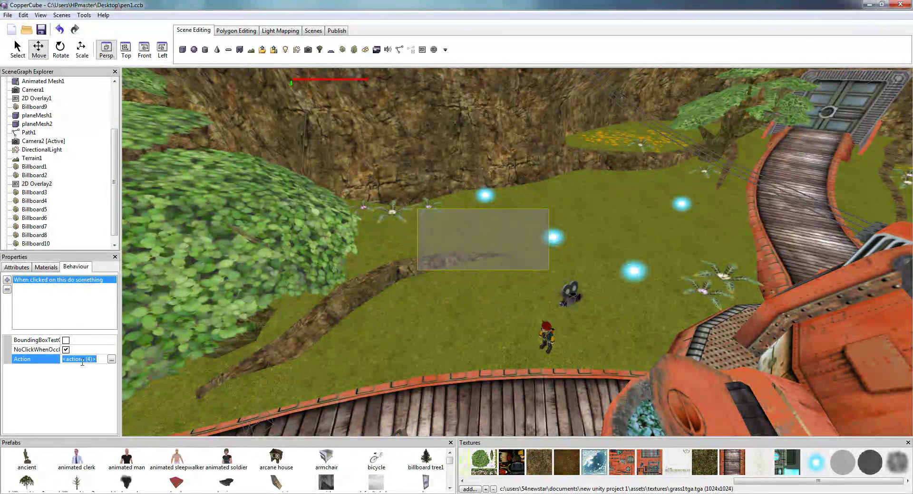
pyautogui.click(112, 361)
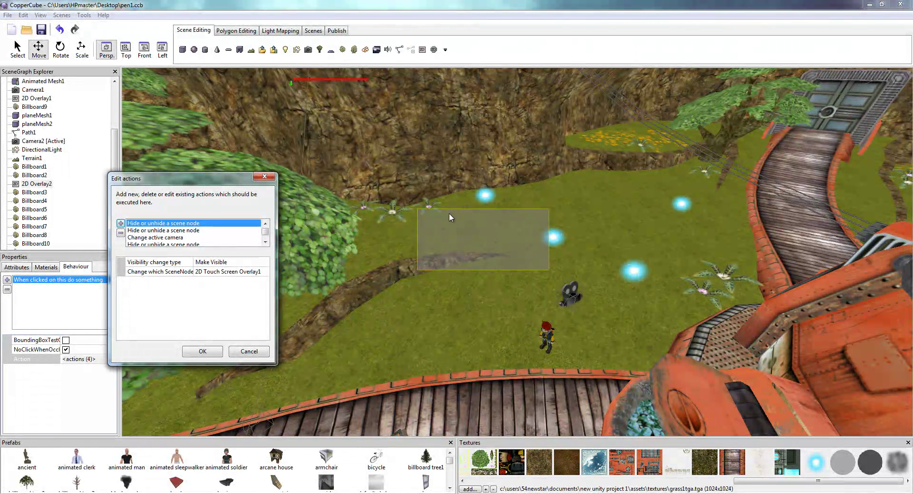
# Review each visibility and camera action in Overlay2's click behaviour, including the nodes and camera they target, and close the action list.
pyautogui.click(176, 231)
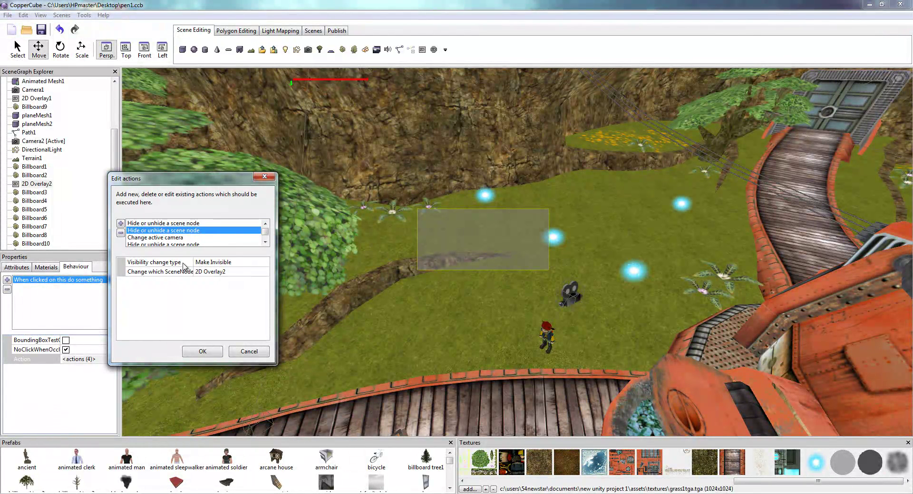
pyautogui.click(147, 224)
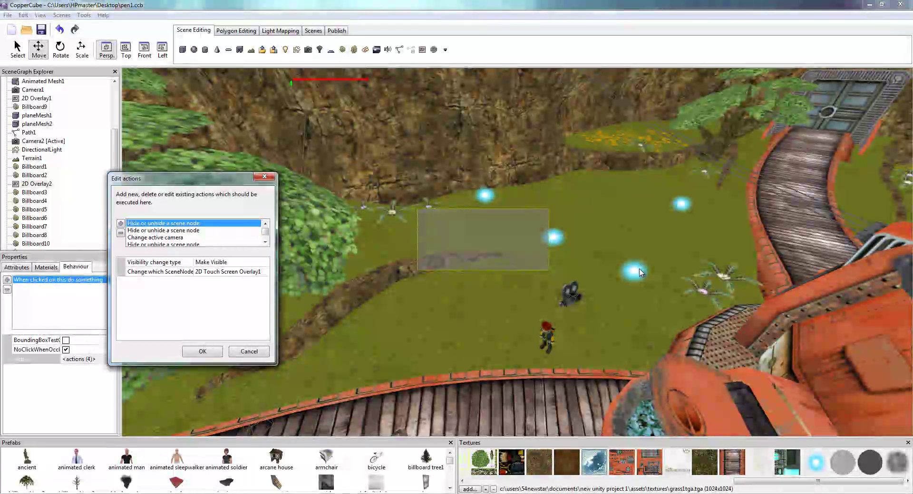
pyautogui.click(171, 231)
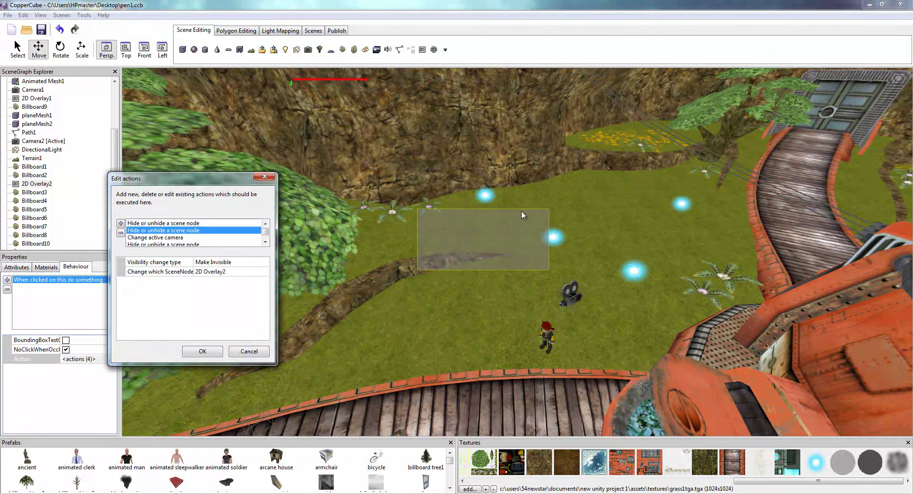
pyautogui.click(170, 238)
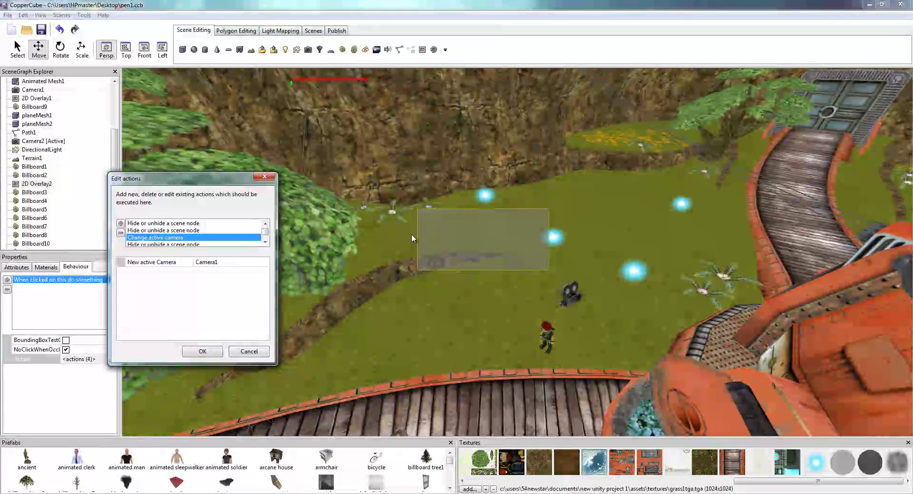
pyautogui.click(265, 242)
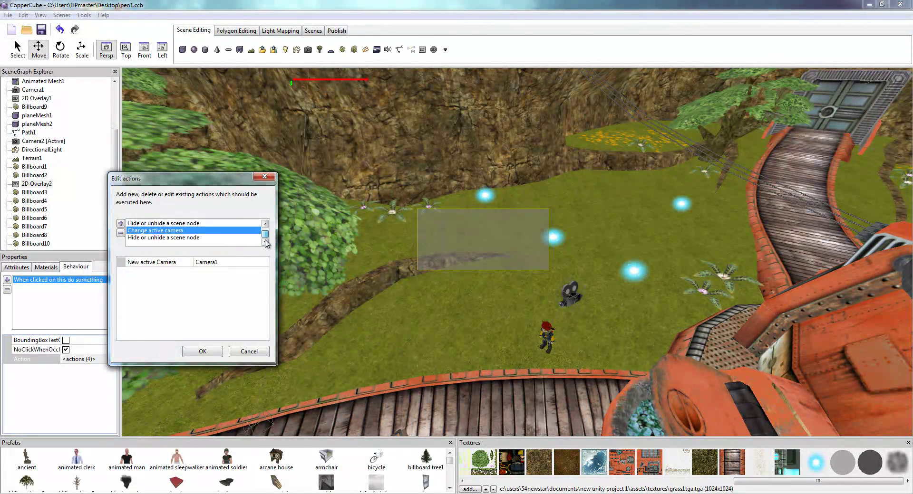
pyautogui.click(197, 239)
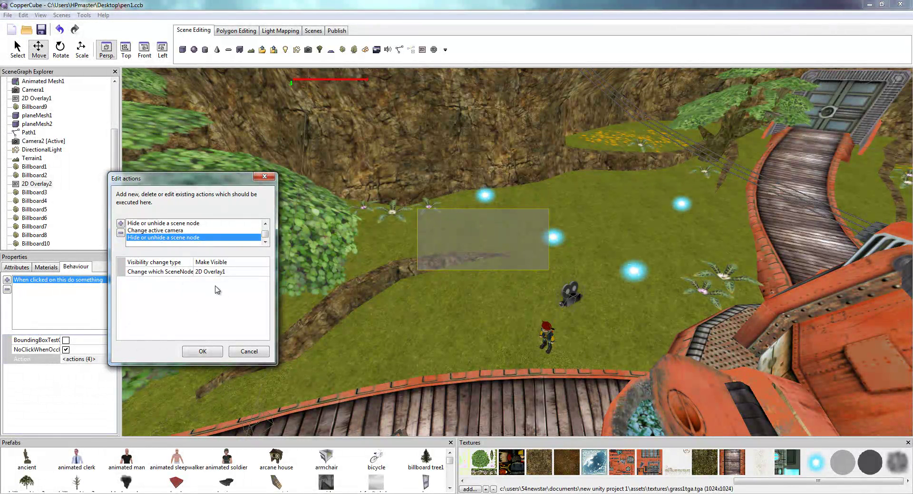
pyautogui.click(263, 178)
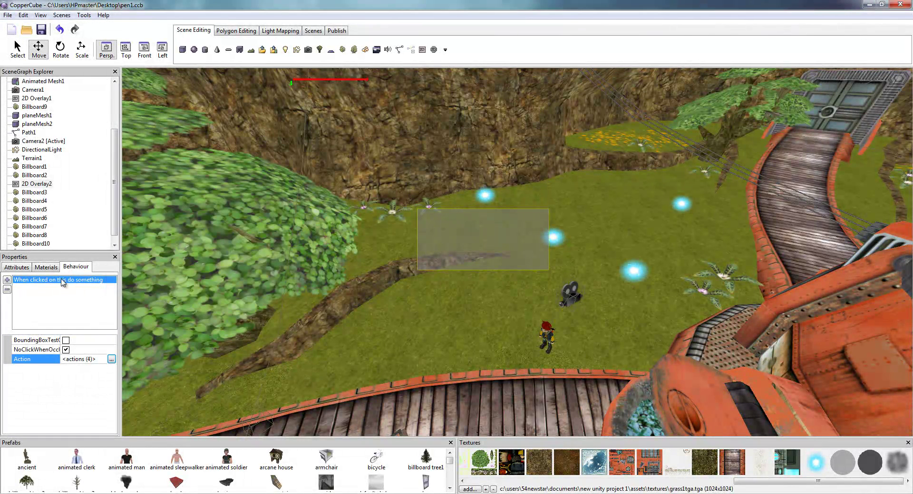
# Find the 2D Overlay1 node in the scene and make it visible.
pyautogui.click(27, 133)
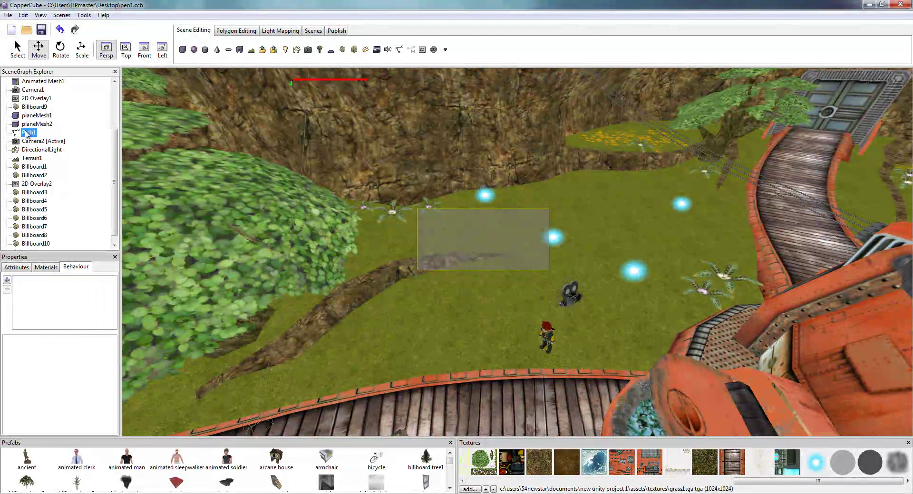
pyautogui.click(27, 125)
pyautogui.click(28, 117)
pyautogui.click(28, 108)
pyautogui.click(28, 100)
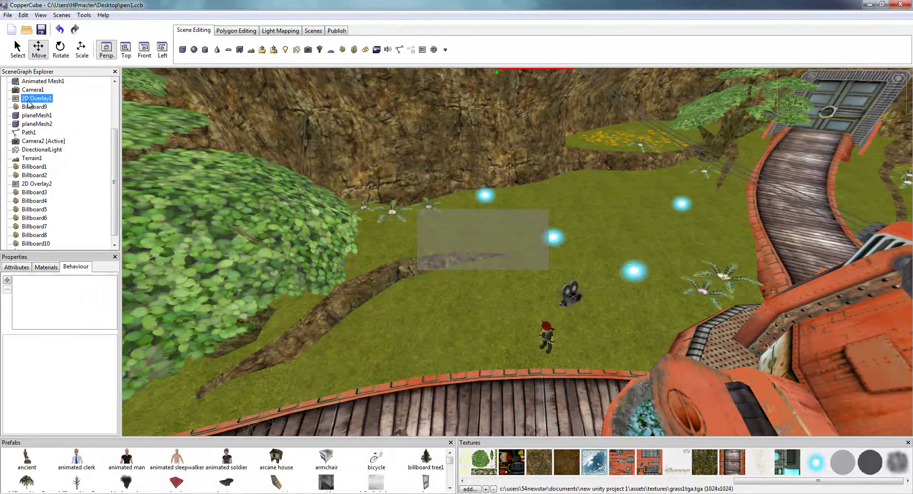
pyautogui.click(17, 267)
pyautogui.click(66, 298)
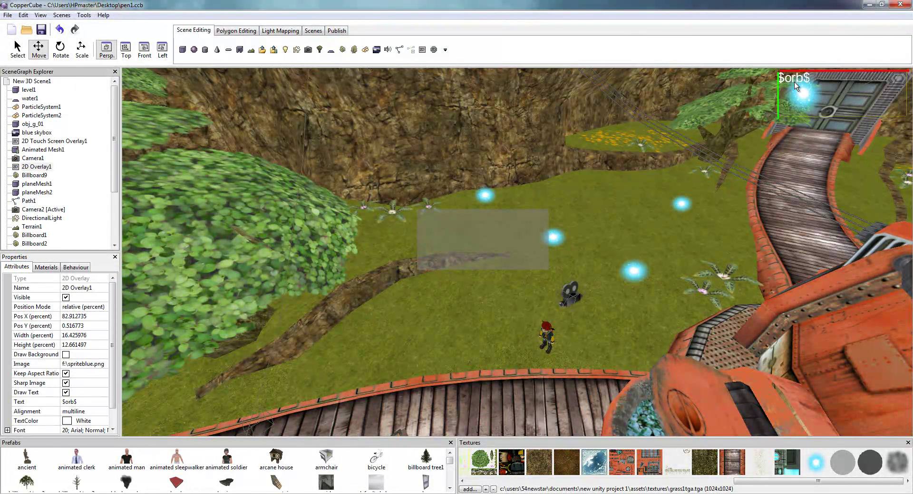
# Turn 2D Overlay1's Draw Text option off and back on to demonstrate its effect.
pyautogui.moveTo(811, 91); pyautogui.dragTo(811, 100)
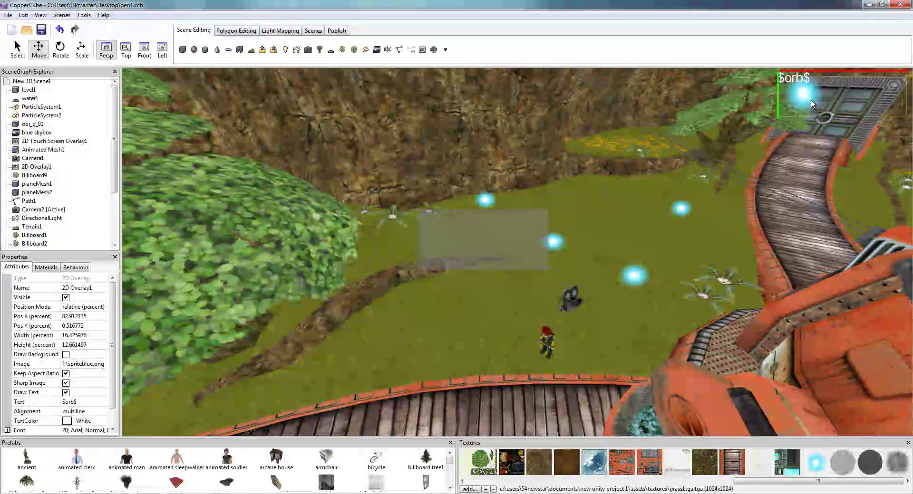
pyautogui.click(76, 268)
pyautogui.click(22, 269)
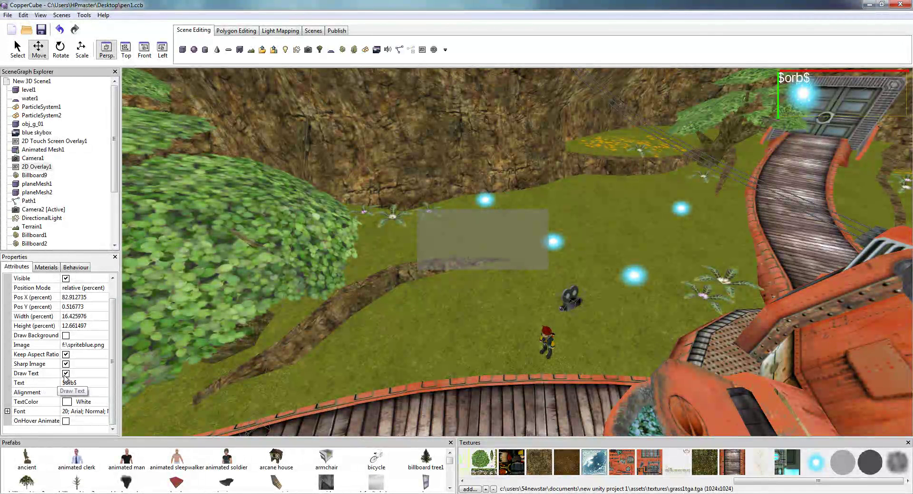
pyautogui.click(67, 375)
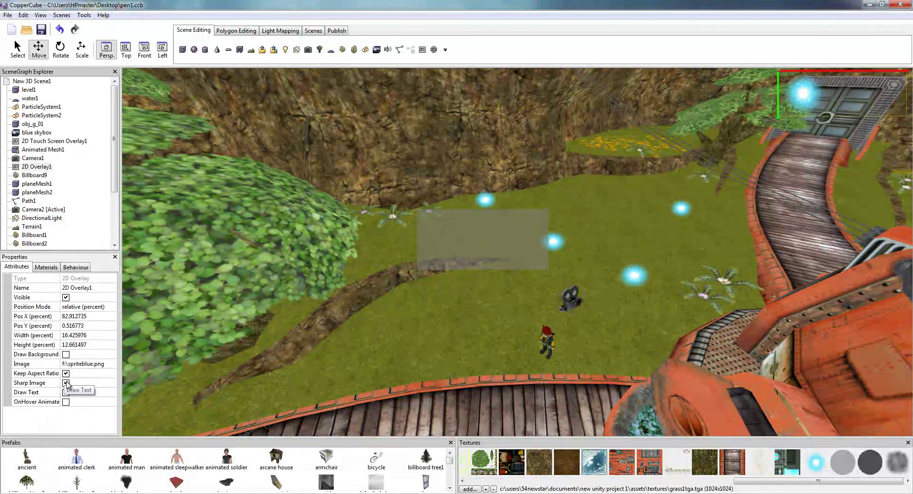
pyautogui.click(65, 393)
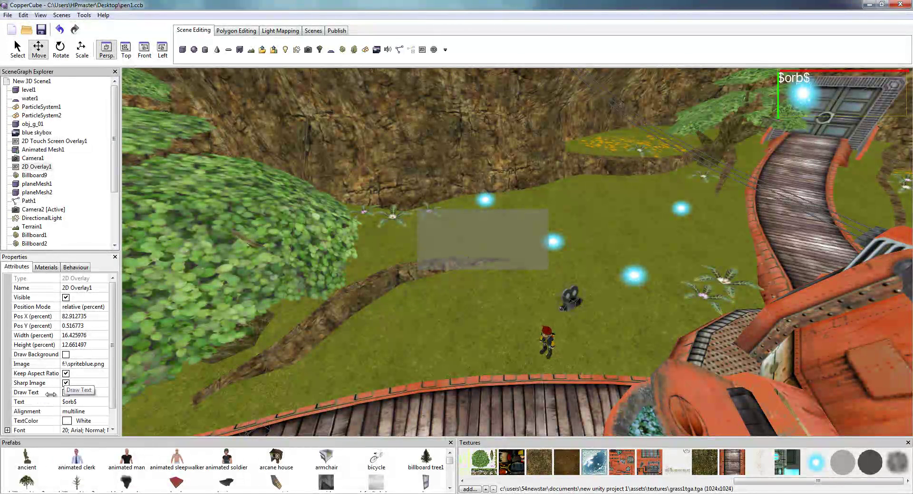
# Examine 2D Overlay1's text, font and image attributes.
pyautogui.scroll(-1, 53, 393)
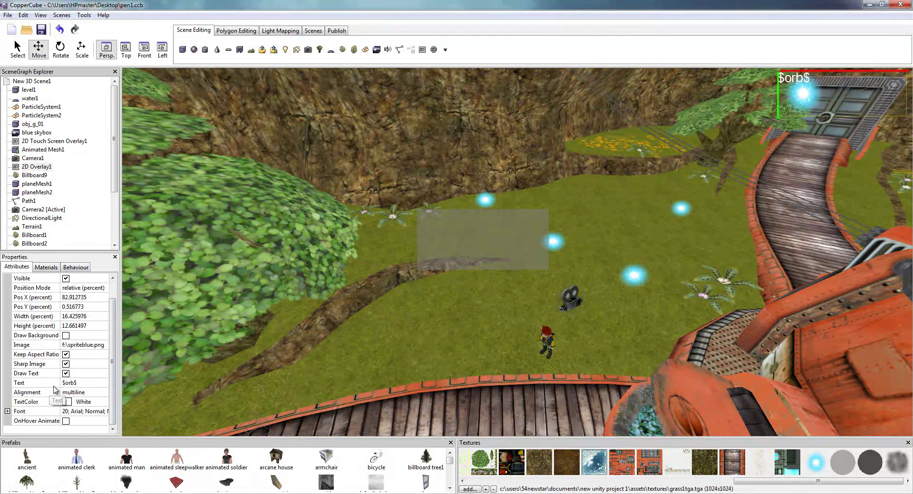
pyautogui.click(76, 393)
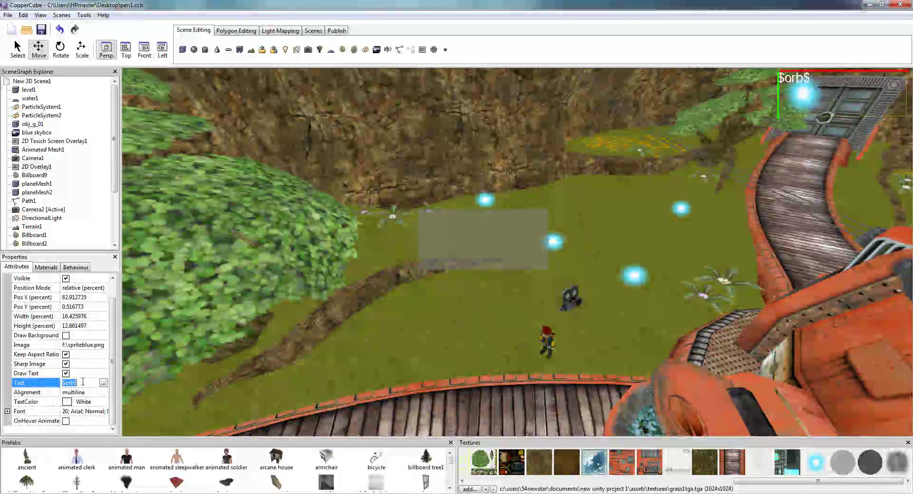
pyautogui.click(85, 412)
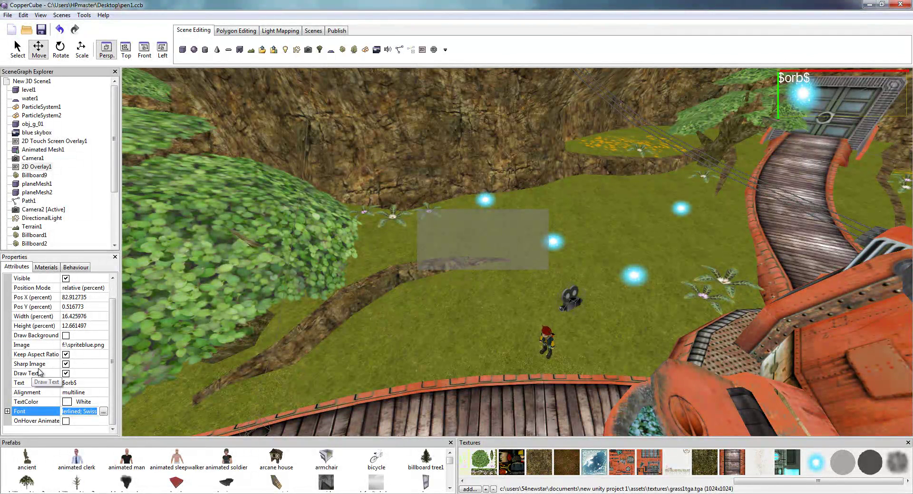
pyautogui.click(67, 346)
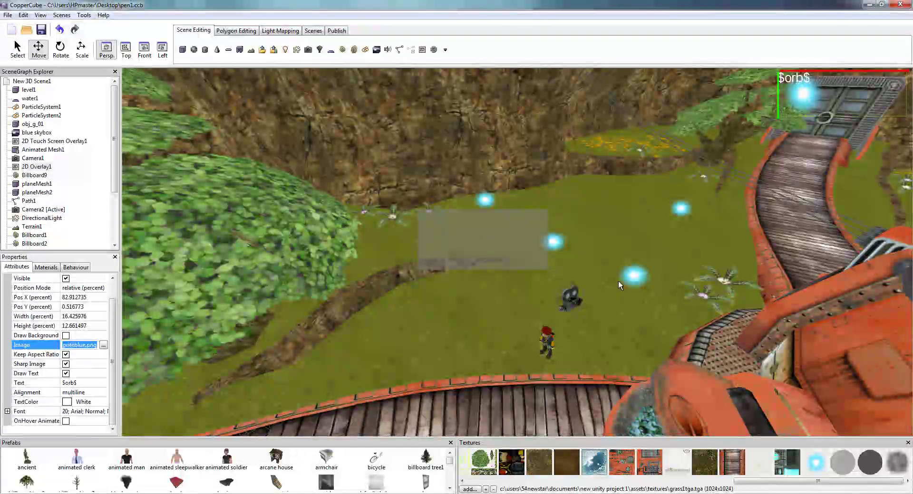
# Select the Billboard1 orb near the camera and examine the test area and target node of its On proximity do something behaviour.
pyautogui.click(619, 284)
pyautogui.scroll(5, 629, 268)
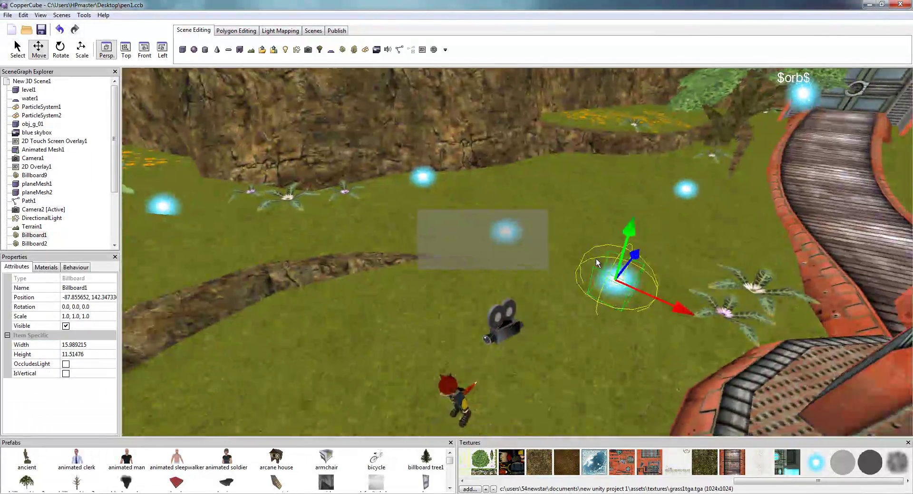
pyautogui.scroll(4, 598, 260)
pyautogui.moveTo(602, 255); pyautogui.dragTo(603, 250, button='right')
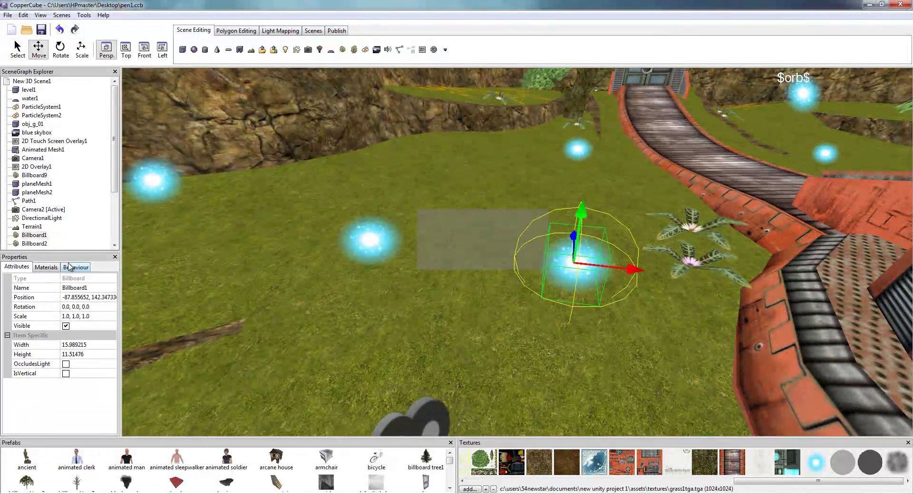
pyautogui.click(71, 267)
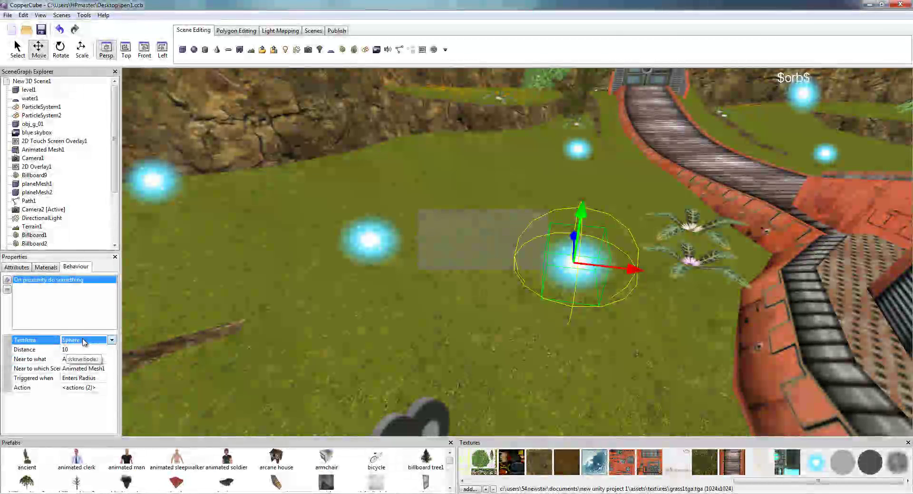
pyautogui.click(83, 341)
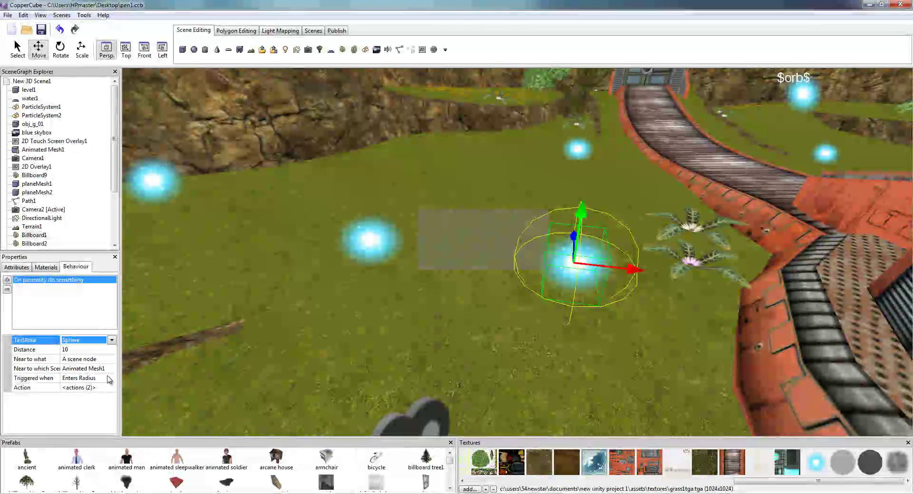
pyautogui.click(111, 371)
# Review the orb's proximity actions, Set or Change a Variable and Delete a scene node, and close the action list.
pyautogui.moveTo(301, 384); pyautogui.dragTo(271, 339, button='right')
pyautogui.scroll(3, 256, 354)
pyautogui.scroll(3, 370, 352)
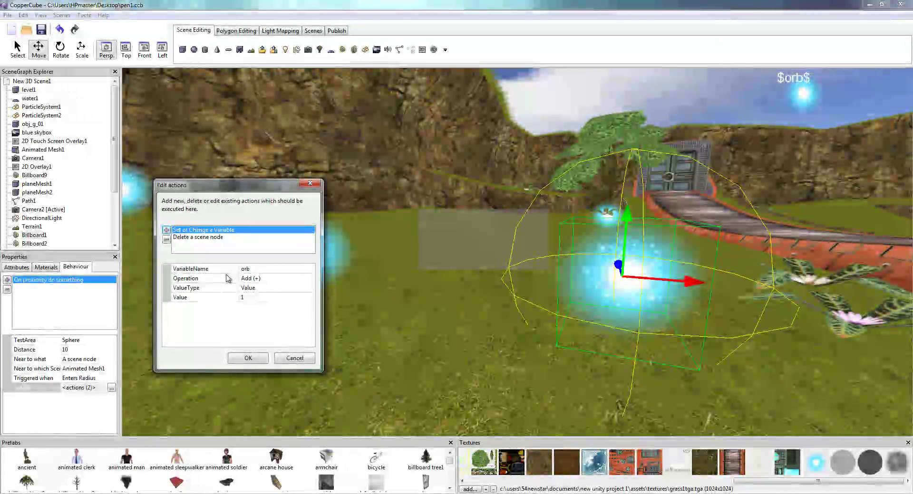
pyautogui.click(269, 269)
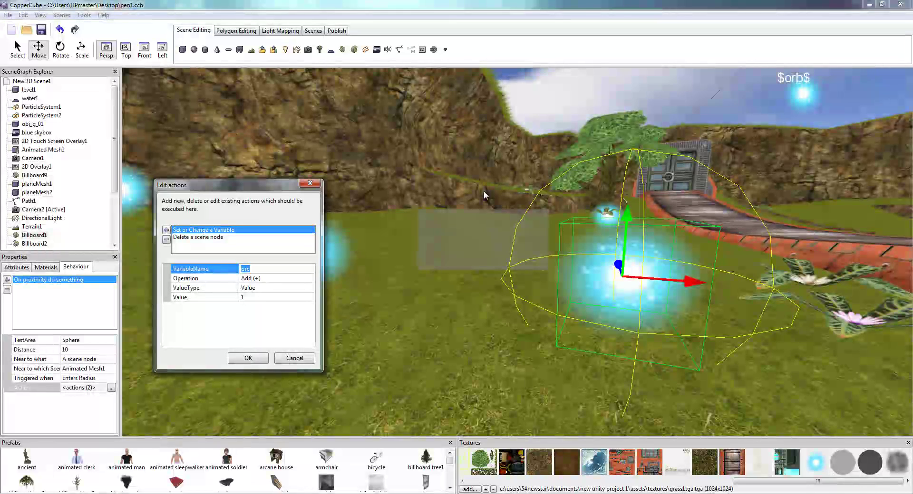
pyautogui.click(193, 237)
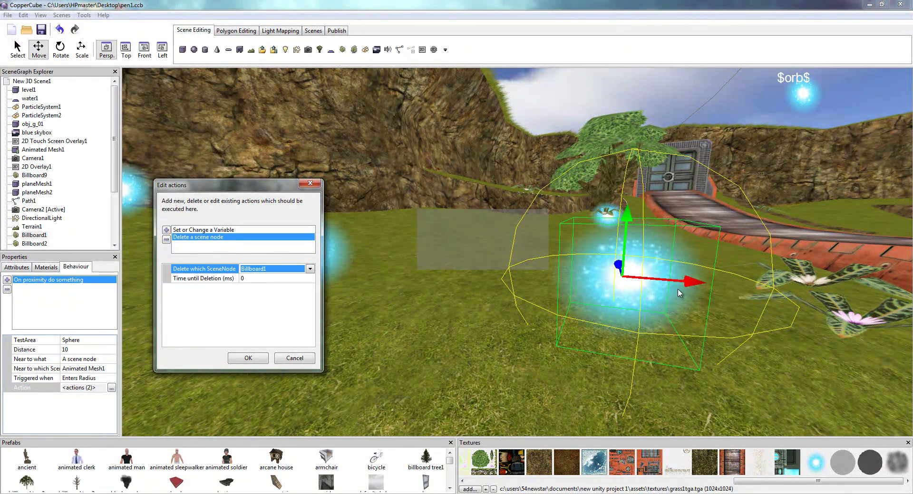
pyautogui.click(248, 358)
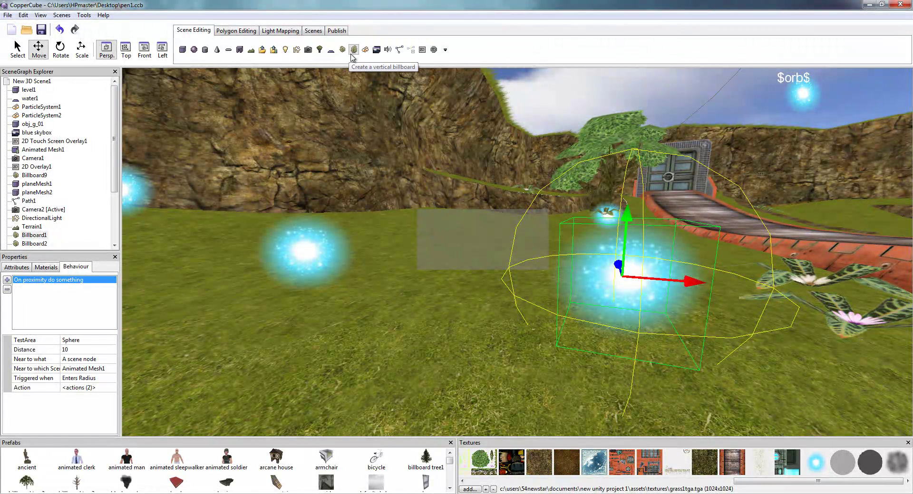
# Select the New 3D Scene1 root node and review the variable action of its Before first drawing do something behaviour.
pyautogui.moveTo(487, 213); pyautogui.dragTo(634, 203, button='right')
pyautogui.click(803, 81)
pyautogui.moveTo(803, 81); pyautogui.dragTo(569, 250, button='right')
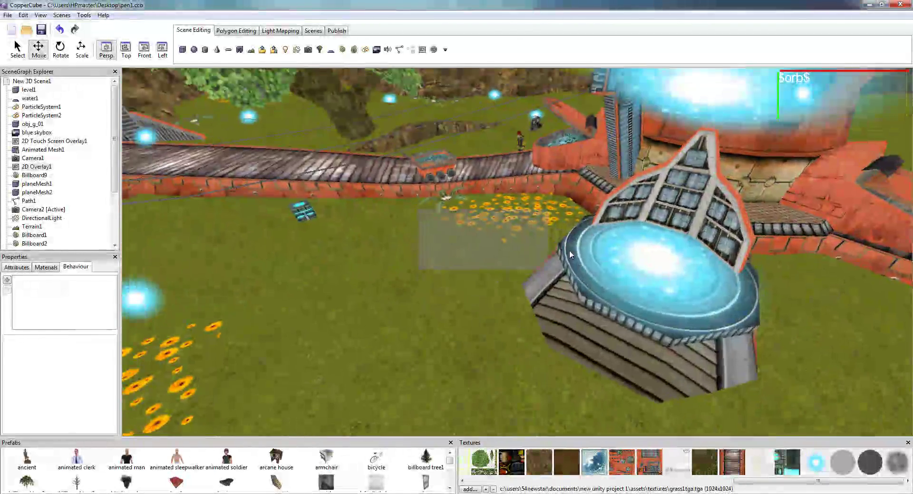
pyautogui.click(21, 82)
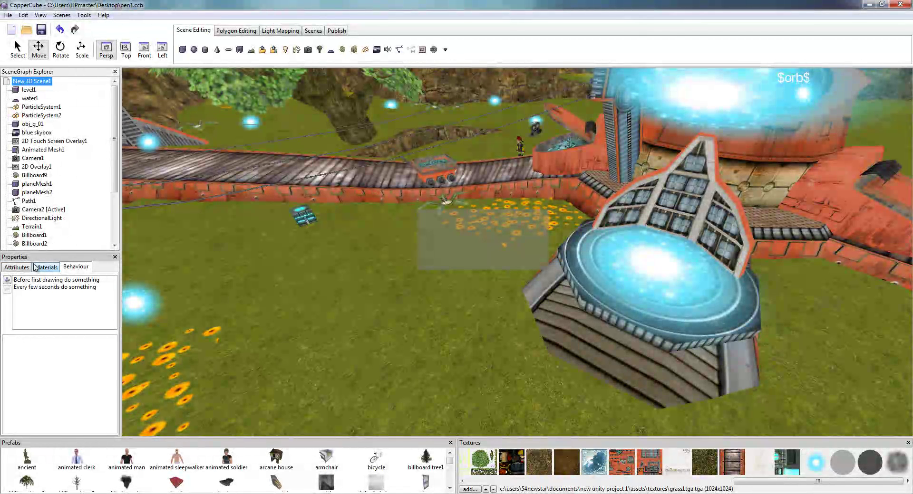
pyautogui.click(37, 280)
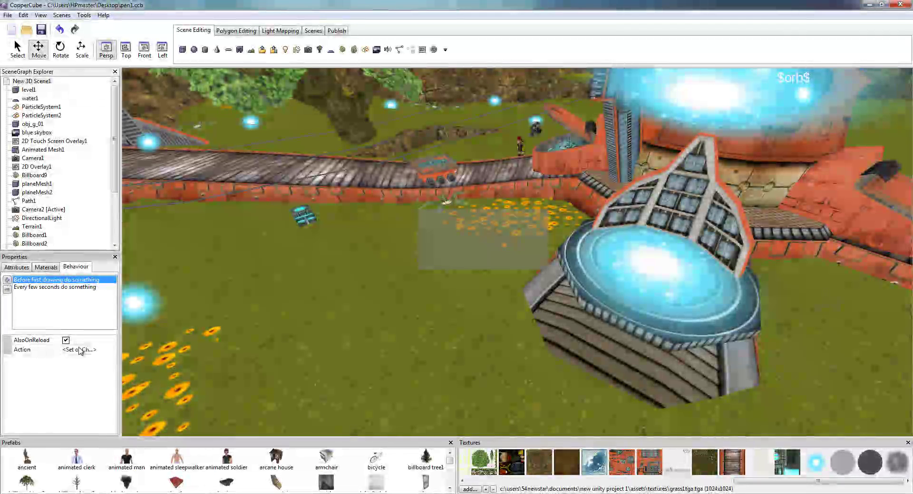
pyautogui.click(78, 349)
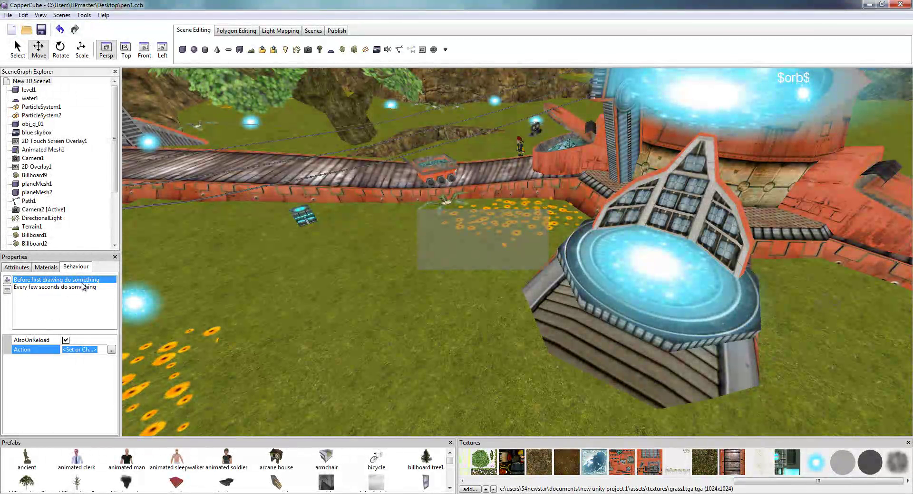
pyautogui.click(111, 351)
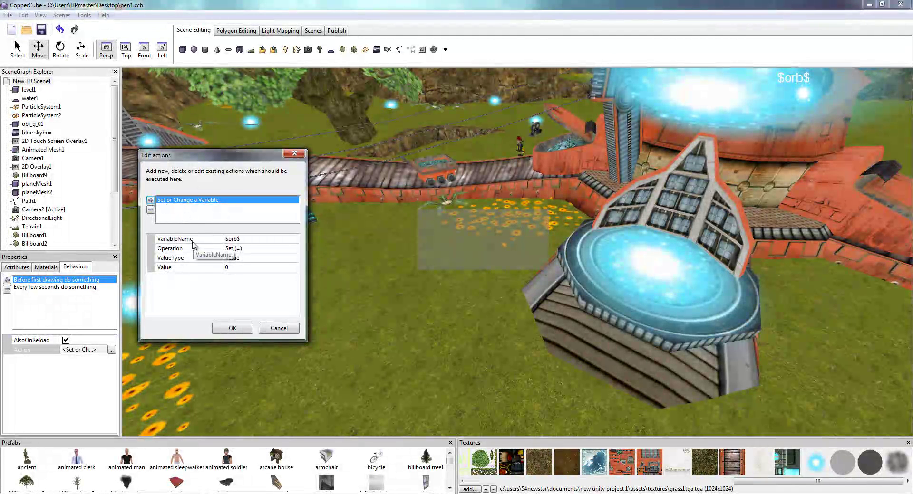
pyautogui.click(252, 240)
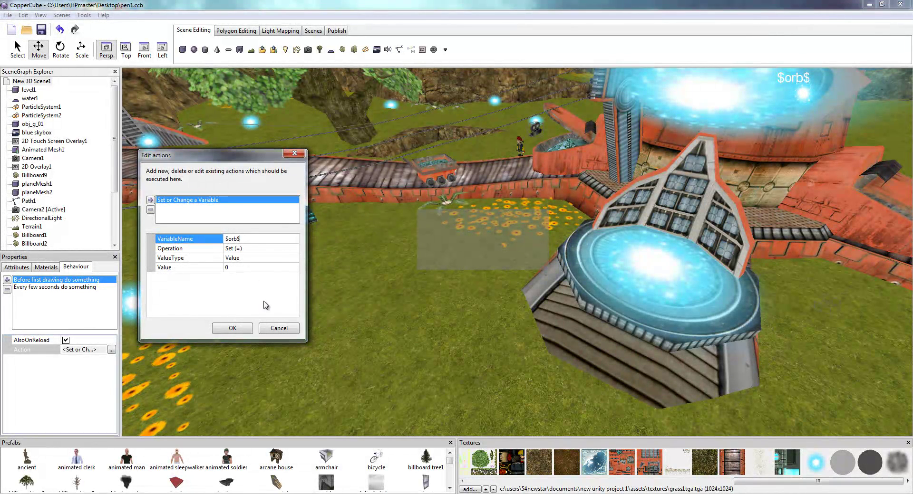
pyautogui.click(233, 328)
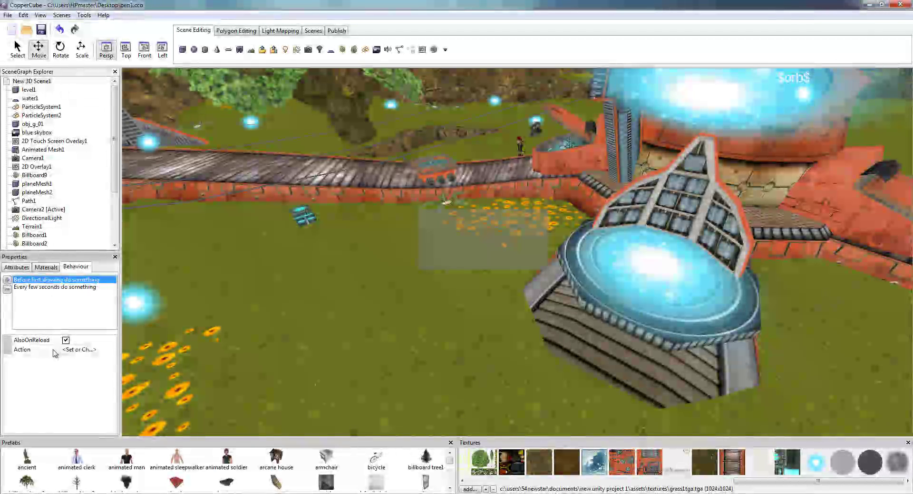
# Review the Change 2D Overlay Text action of the scene's Every few seconds do something behaviour and close the action list.
pyautogui.click(47, 289)
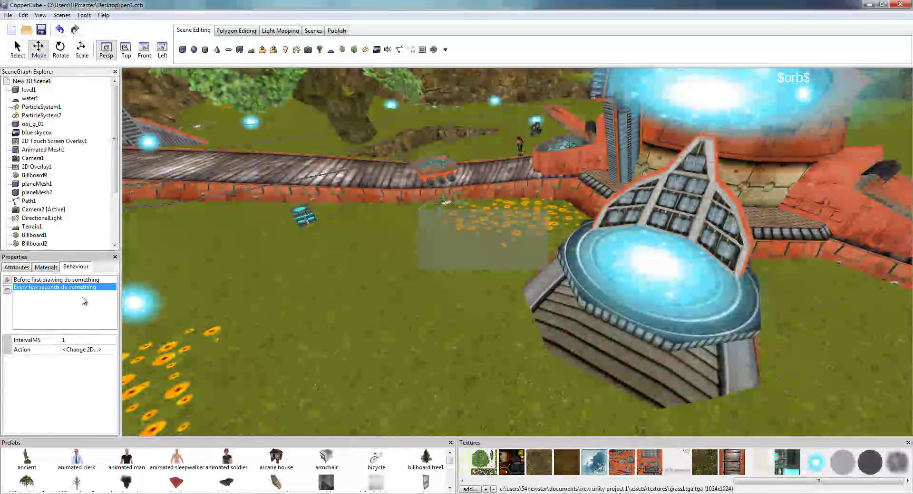
pyautogui.click(96, 348)
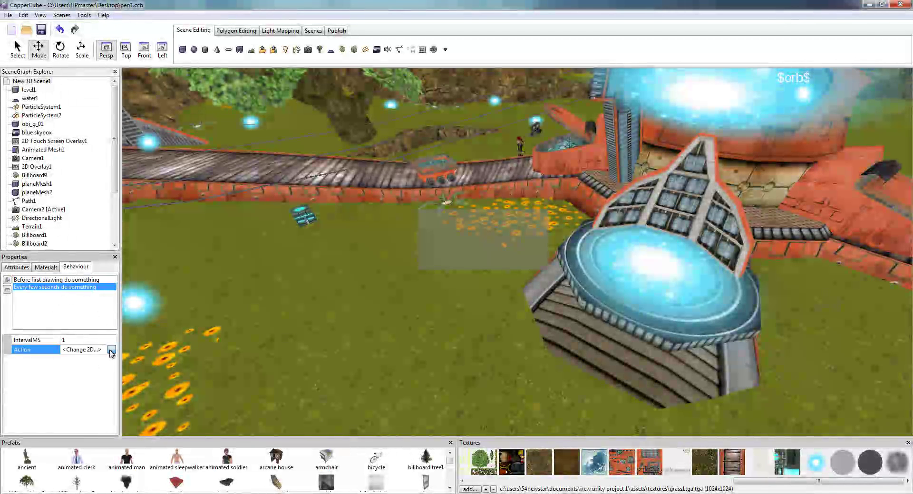
pyautogui.click(111, 350)
pyautogui.moveTo(88, 293); pyautogui.dragTo(217, 158)
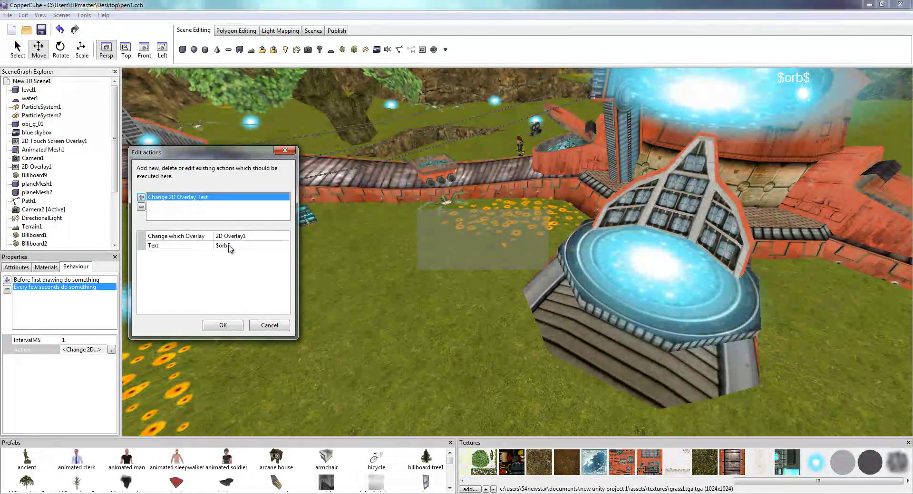
pyautogui.click(223, 325)
# Inspect the behaviours of the $orb$ overlay and return to the scene root's Every few seconds do something behaviour.
pyautogui.click(798, 79)
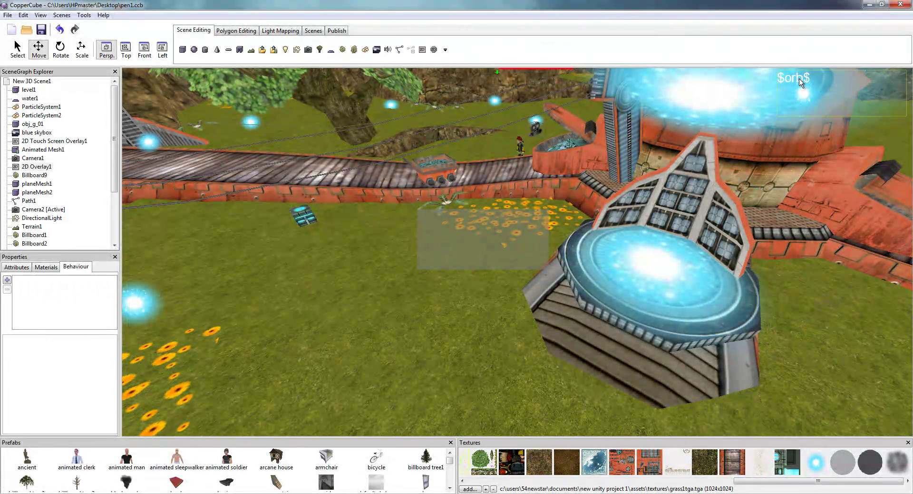
pyautogui.click(48, 81)
pyautogui.click(69, 288)
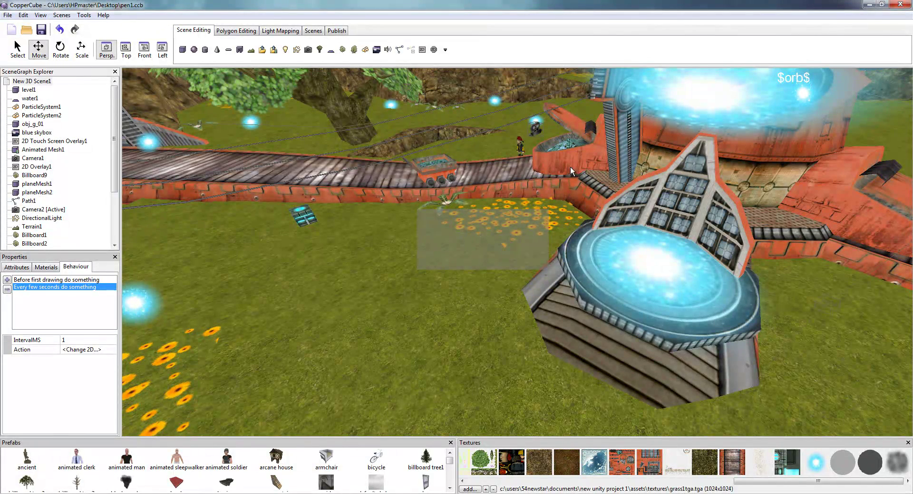
# Select the $orb$ text overlay in the scene and show its attributes.
pyautogui.moveTo(778, 157); pyautogui.dragTo(670, 208, button='middle')
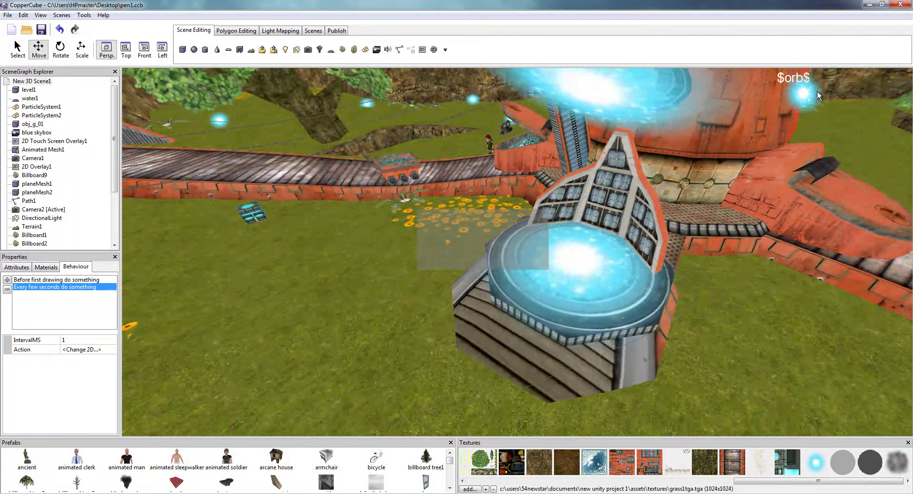
pyautogui.click(547, 144)
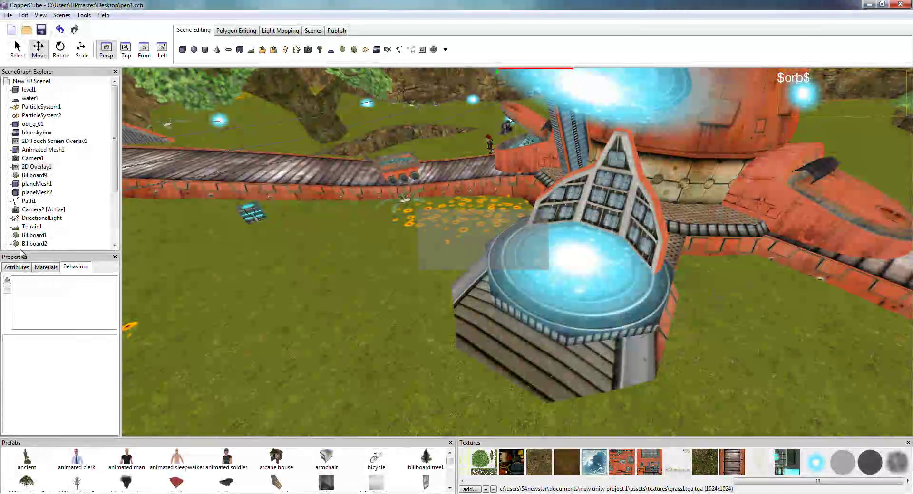
pyautogui.click(15, 267)
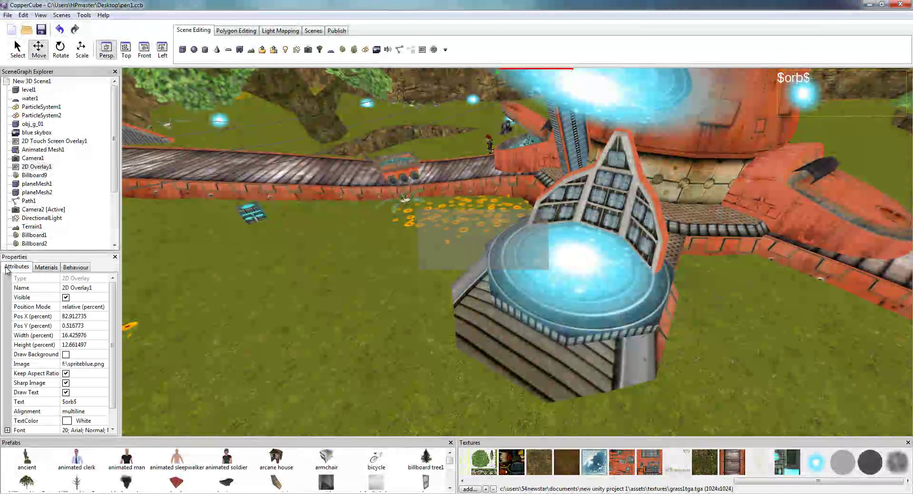
# Try drawing a background behind the $orb$ overlay.
pyautogui.click(65, 355)
pyautogui.scroll(-1, 66, 355)
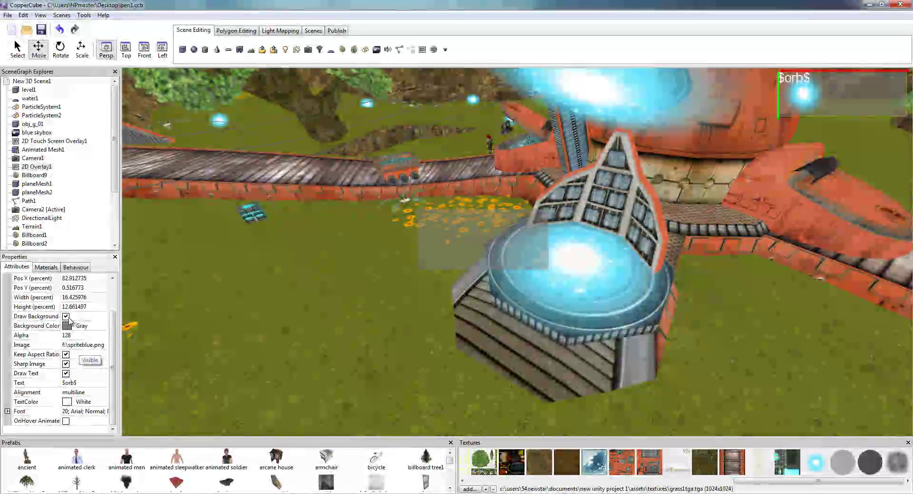
pyautogui.click(65, 336)
pyautogui.scroll(1, 69, 321)
pyautogui.scroll(-1, 81, 319)
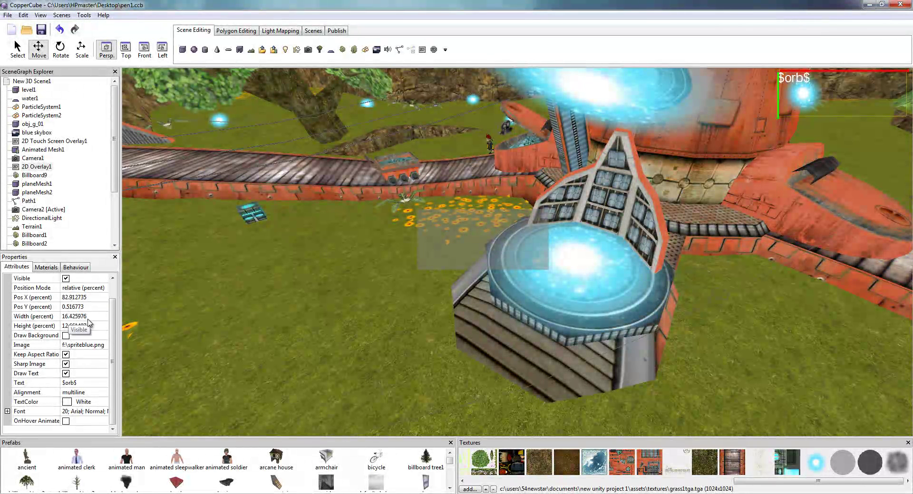
# Turn off the visibility of 2D Overlay1.
pyautogui.scroll(1, 88, 324)
pyautogui.click(66, 297)
pyautogui.scroll(-1, 66, 301)
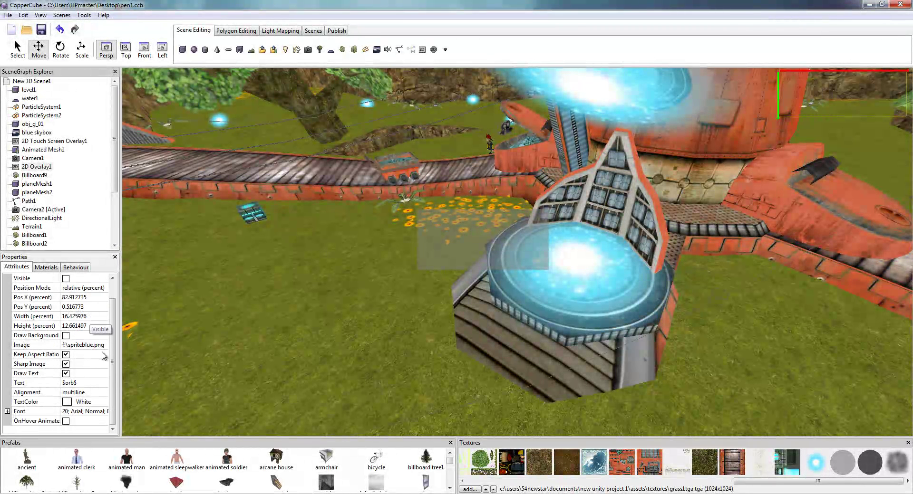
# Select planeMesh1 on the glowing pad, turn off its Collision and nudge the mesh slightly upward.
pyautogui.click(603, 287)
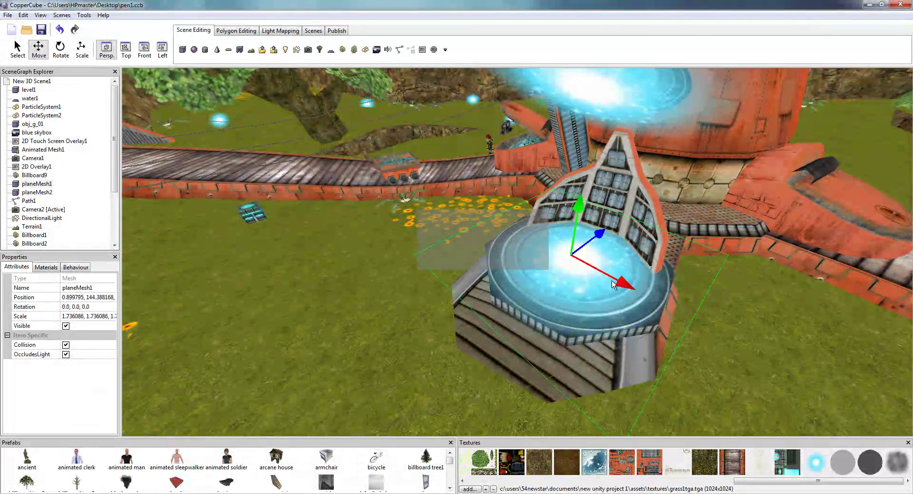
pyautogui.moveTo(356, 247); pyautogui.dragTo(299, 212)
pyautogui.scroll(1, 300, 212)
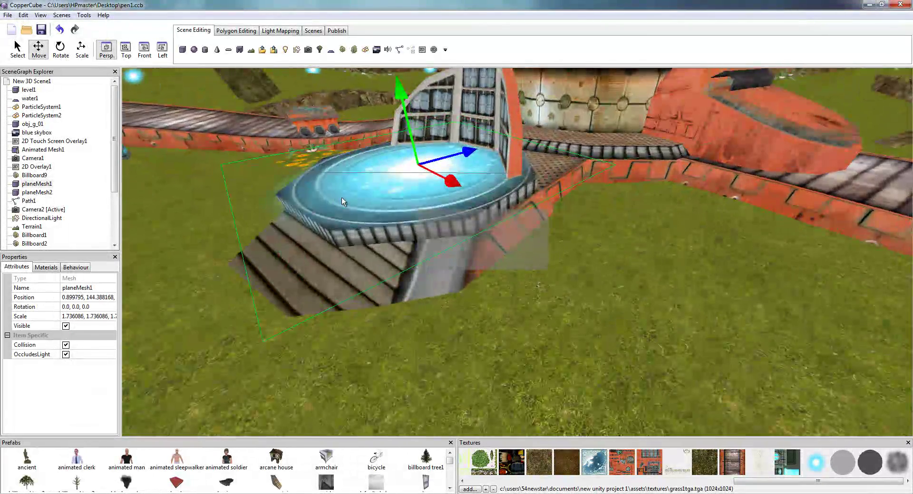
pyautogui.scroll(-9, 413, 215)
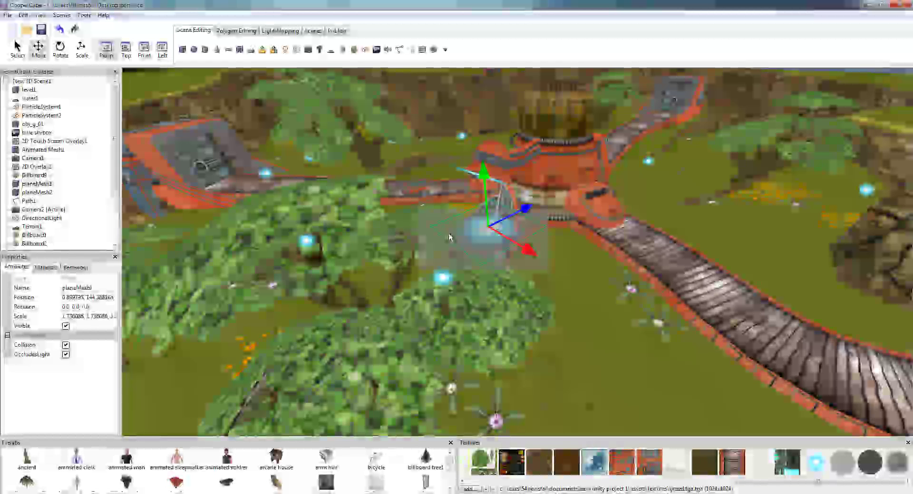
pyautogui.scroll(5, 450, 237)
pyautogui.moveTo(450, 238); pyautogui.dragTo(401, 237)
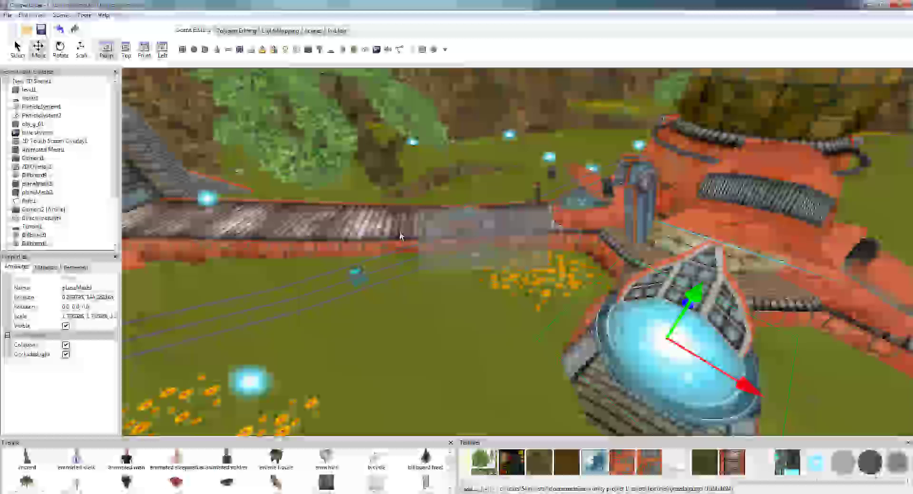
pyautogui.moveTo(399, 233); pyautogui.dragTo(351, 222)
pyautogui.scroll(5, 351, 222)
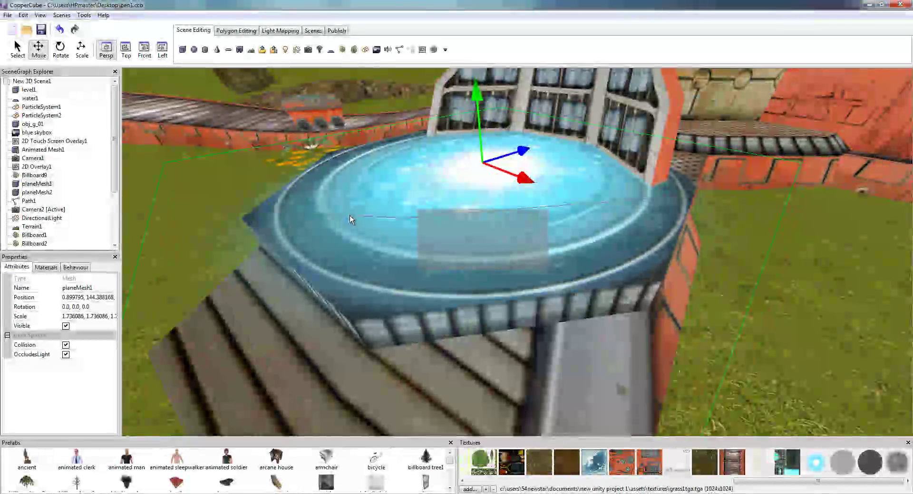
pyautogui.moveTo(349, 216); pyautogui.dragTo(338, 239, button='right')
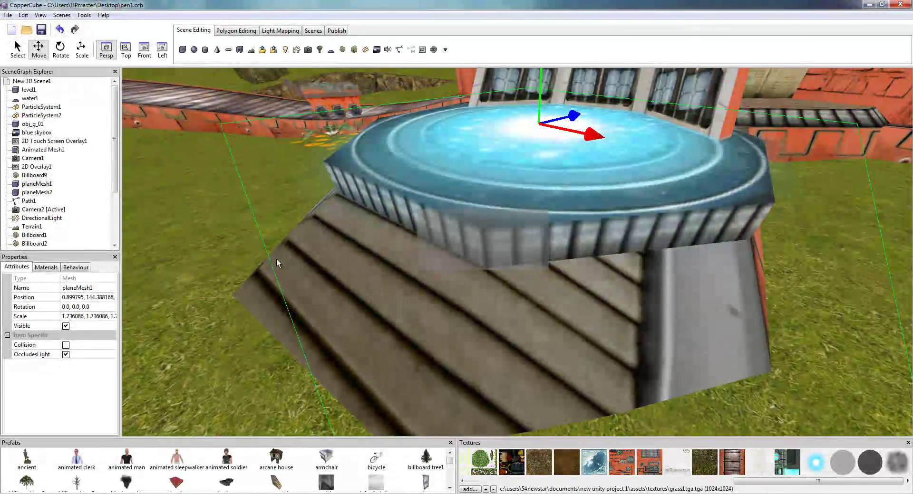
pyautogui.moveTo(464, 175); pyautogui.dragTo(474, 191, button='right')
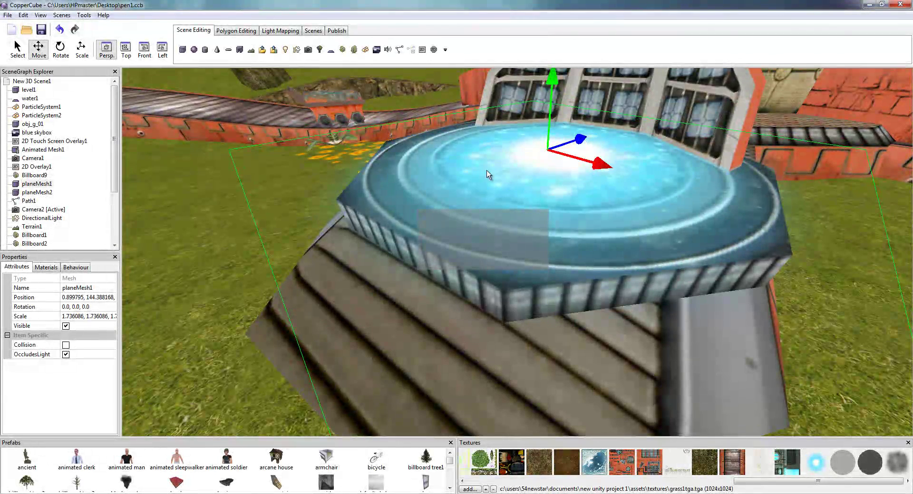
pyautogui.moveTo(552, 77)
pyautogui.mouseDown()
pyautogui.moveTo(553, 88)
pyautogui.moveTo(557, 76)
pyautogui.mouseUp()
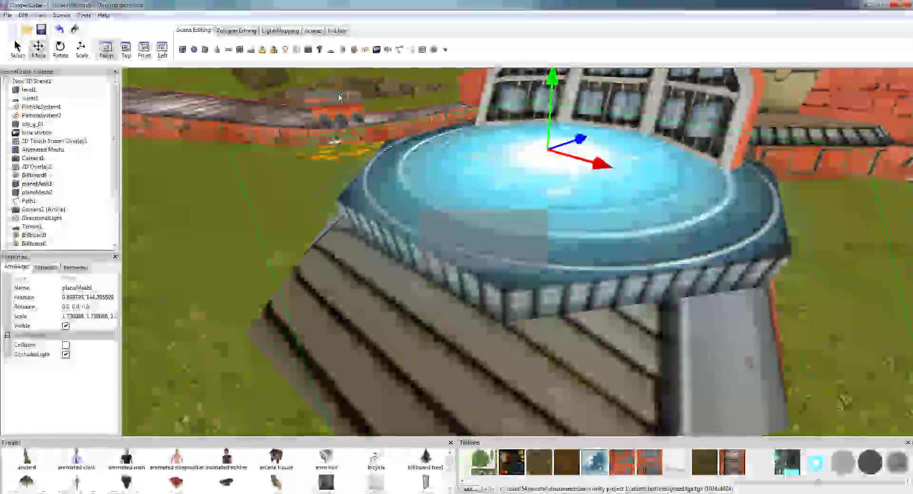
# Examine the glowing pad and its surroundings from several distances and angles.
pyautogui.moveTo(339, 97); pyautogui.dragTo(575, 215, button='right')
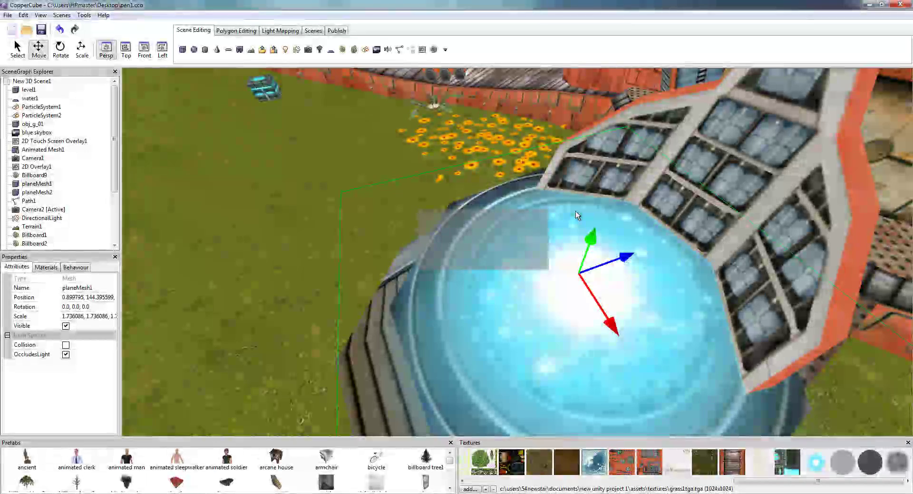
pyautogui.scroll(-6, 576, 211)
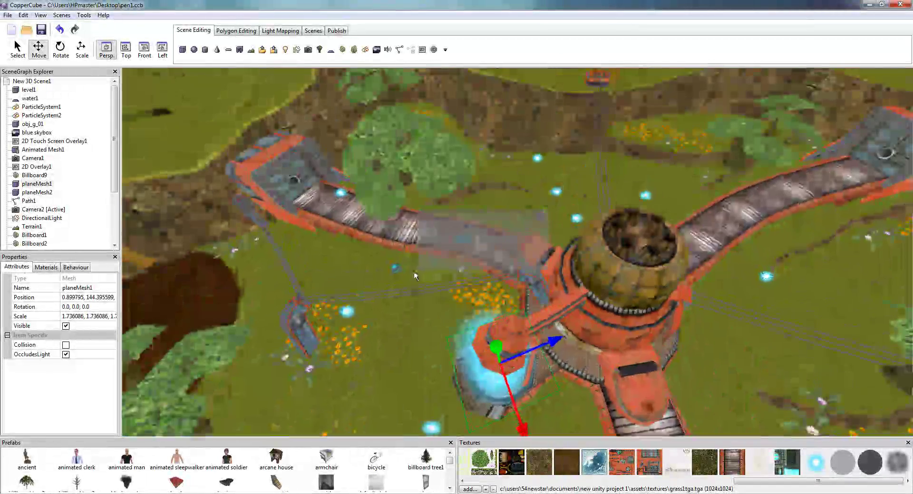
pyautogui.moveTo(414, 273); pyautogui.dragTo(451, 184, button='middle')
pyautogui.scroll(2, 445, 207)
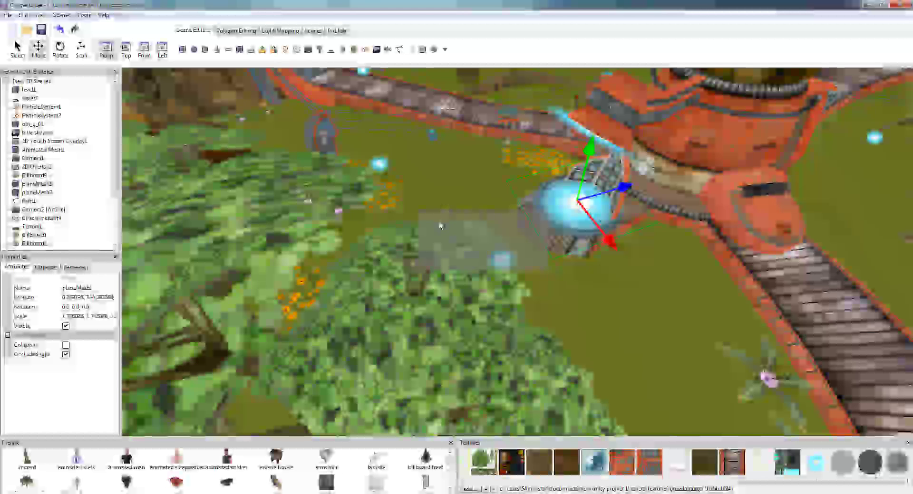
pyautogui.scroll(5, 440, 226)
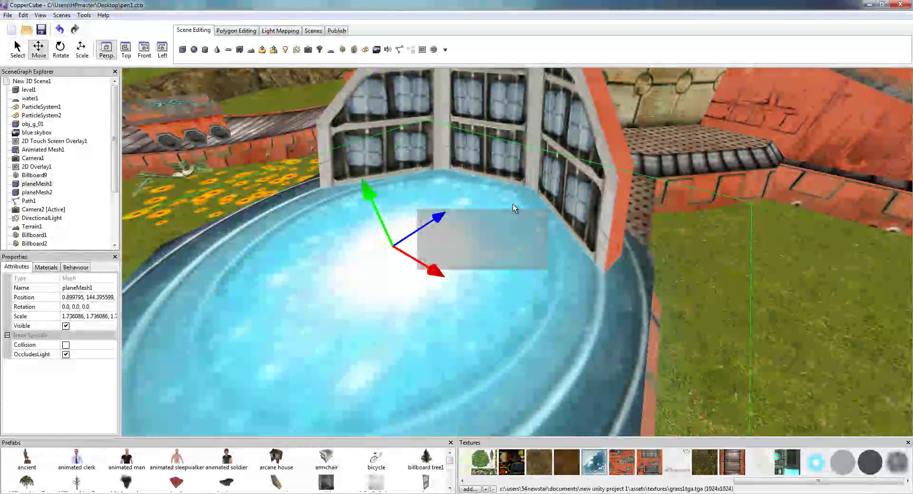
pyautogui.scroll(-10, 513, 204)
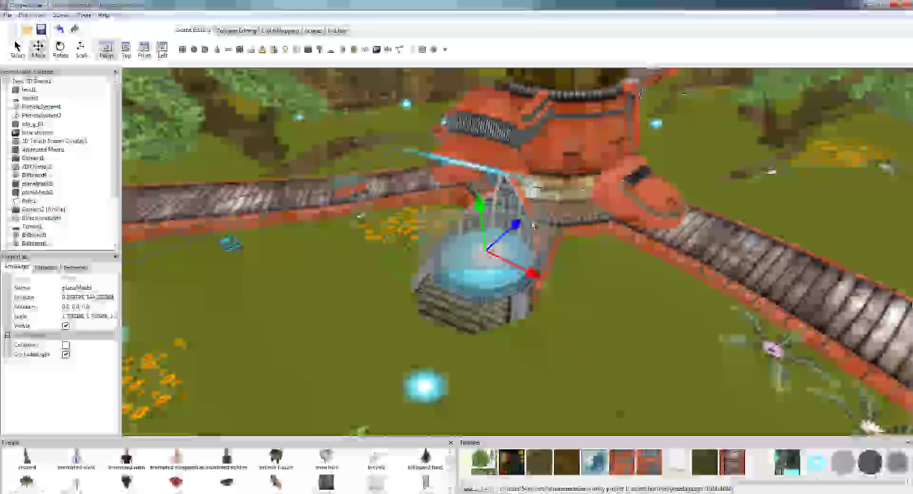
pyautogui.scroll(10, 539, 221)
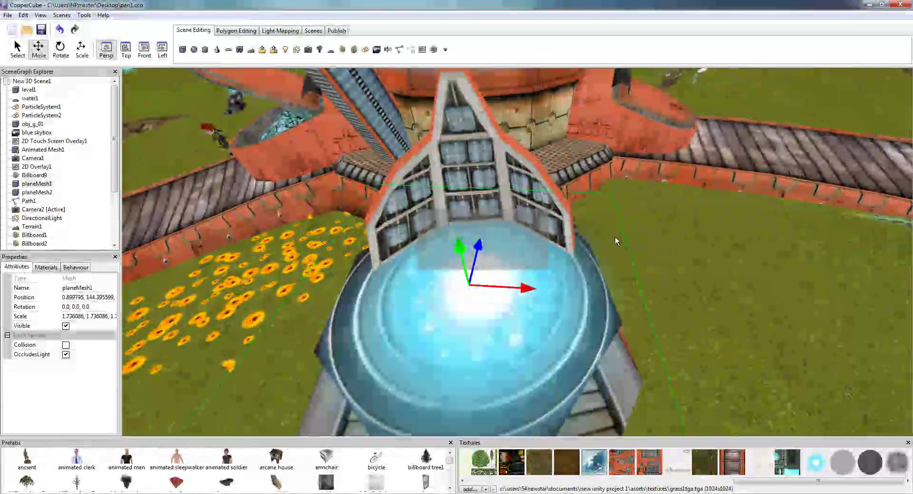
pyautogui.moveTo(615, 237); pyautogui.dragTo(593, 214)
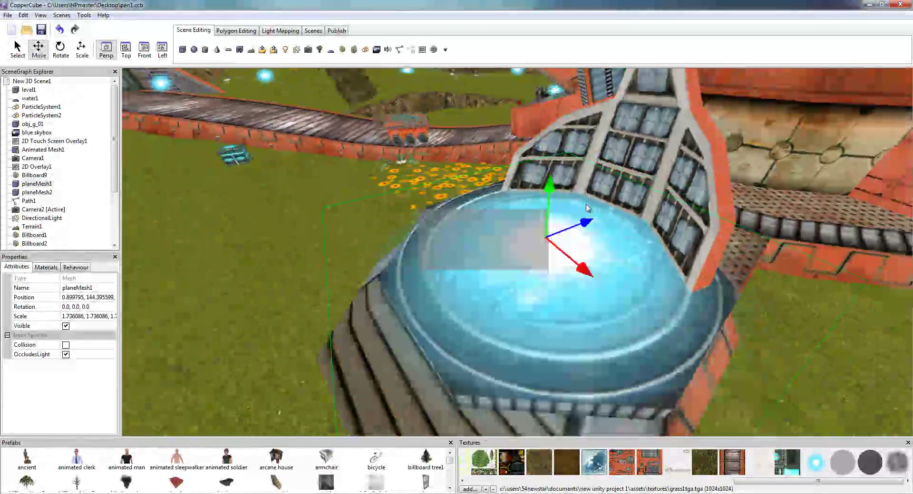
# Add an On proximity do something behaviour to planeMesh1 on the glowing pad.
pyautogui.click(70, 267)
pyautogui.click(8, 280)
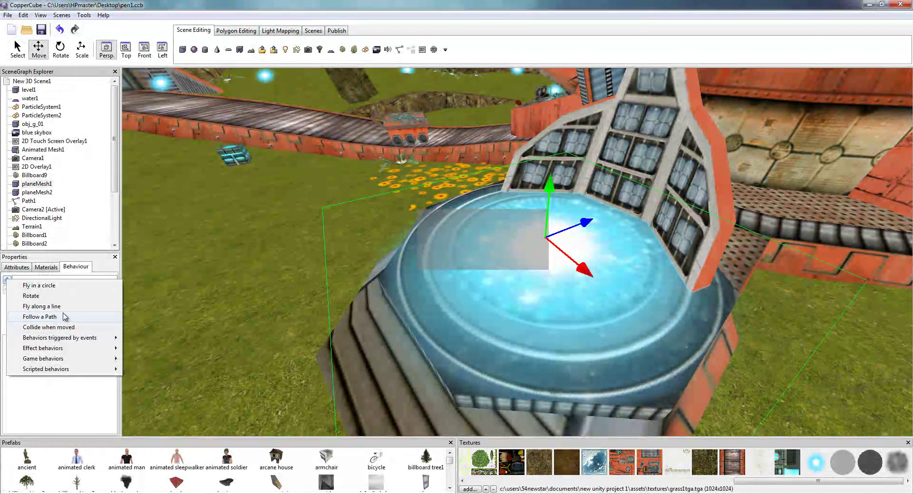
pyautogui.moveTo(80, 339)
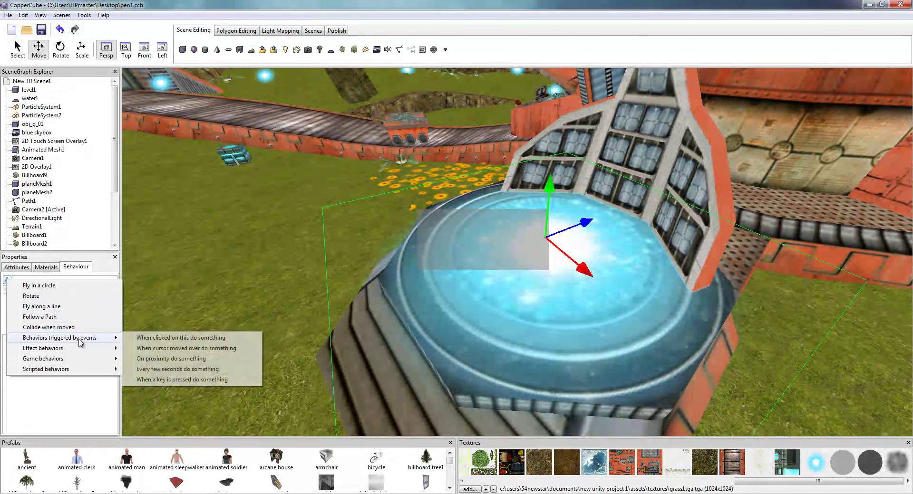
pyautogui.click(152, 359)
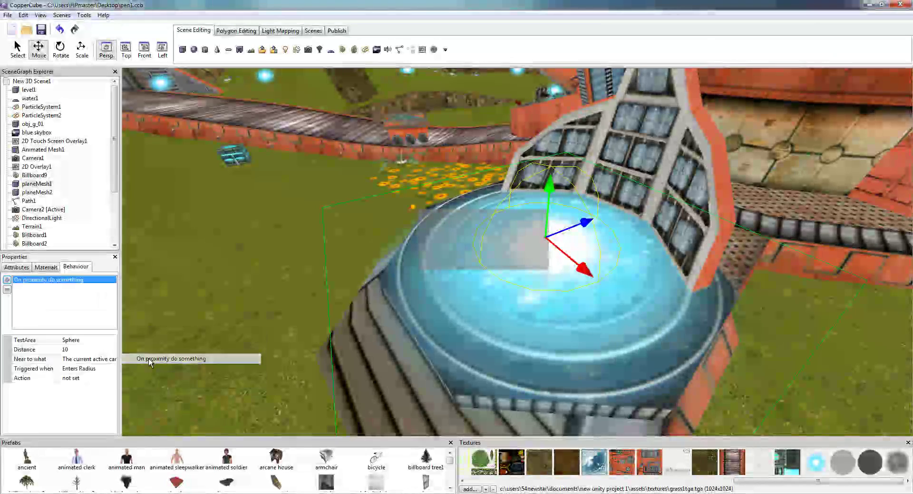
# Set the proximity behaviour's distance to 14 so its sphere covers more of the pad.
pyautogui.moveTo(475, 248); pyautogui.dragTo(430, 168, button='right')
pyautogui.click(74, 350)
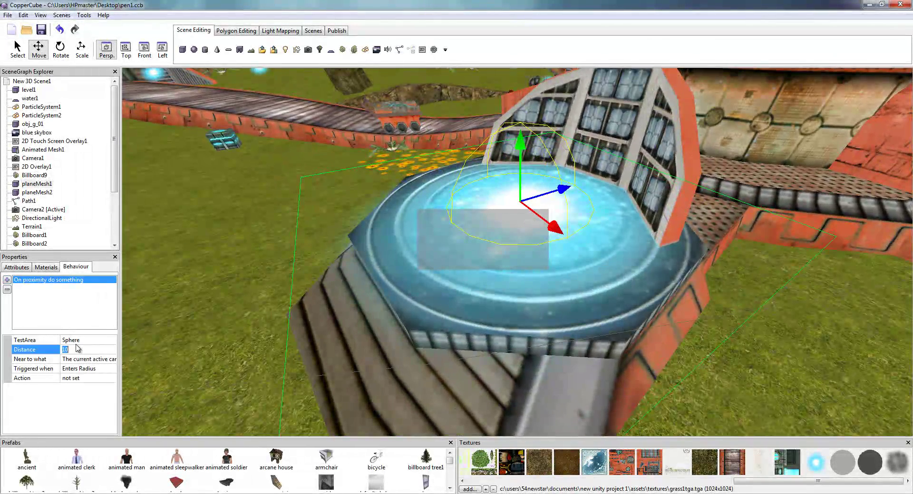
pyautogui.write('1')
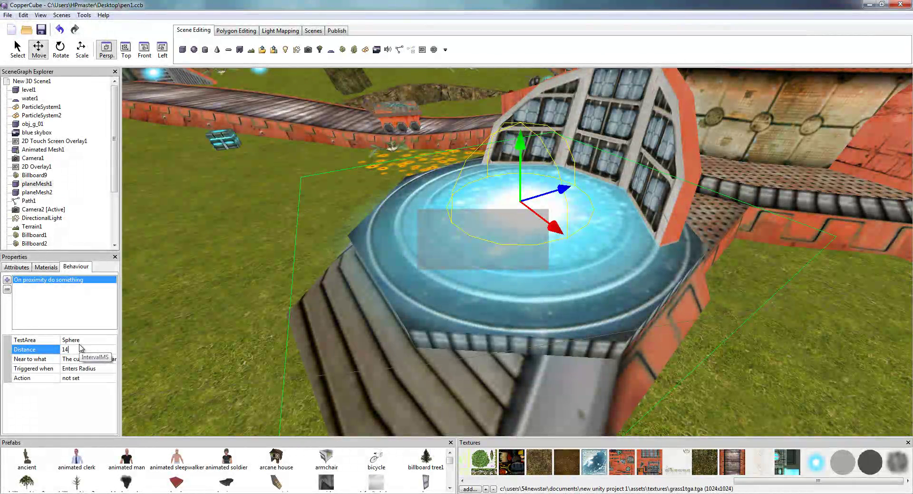
pyautogui.write('4')
pyautogui.press('Return')
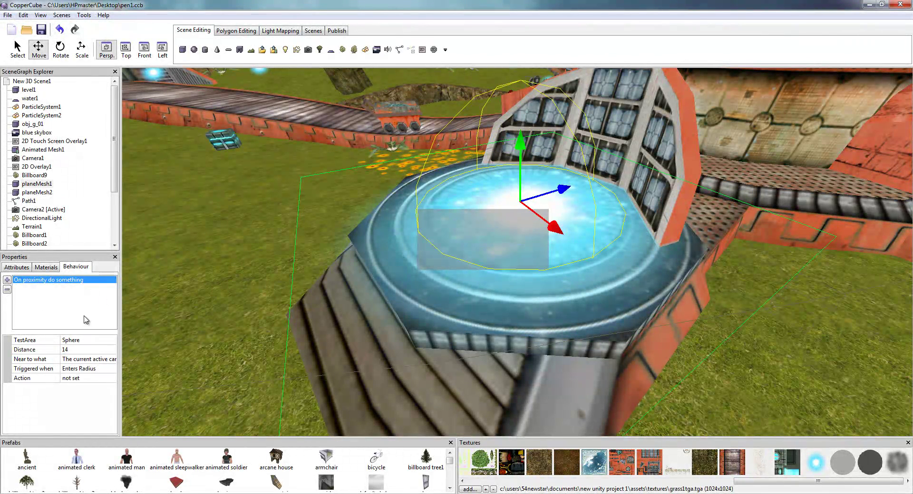
# Make the pad's proximity behaviour respond to a scene node and keep it triggered on Enters Radius.
pyautogui.click(91, 362)
pyautogui.click(91, 361)
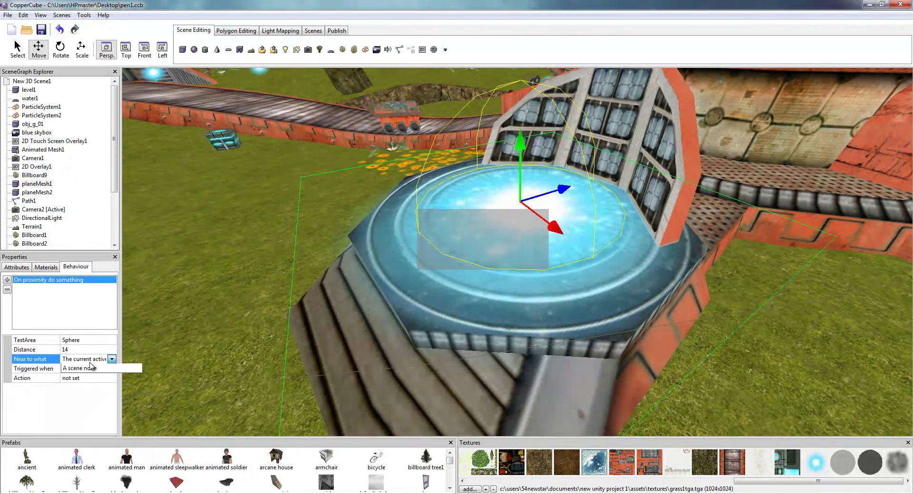
pyautogui.click(91, 370)
pyautogui.click(91, 370)
pyautogui.click(94, 369)
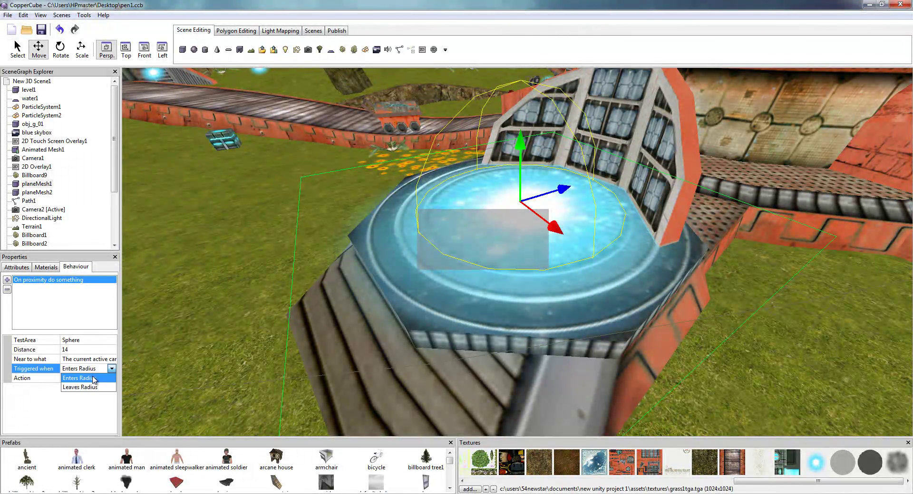
pyautogui.click(93, 379)
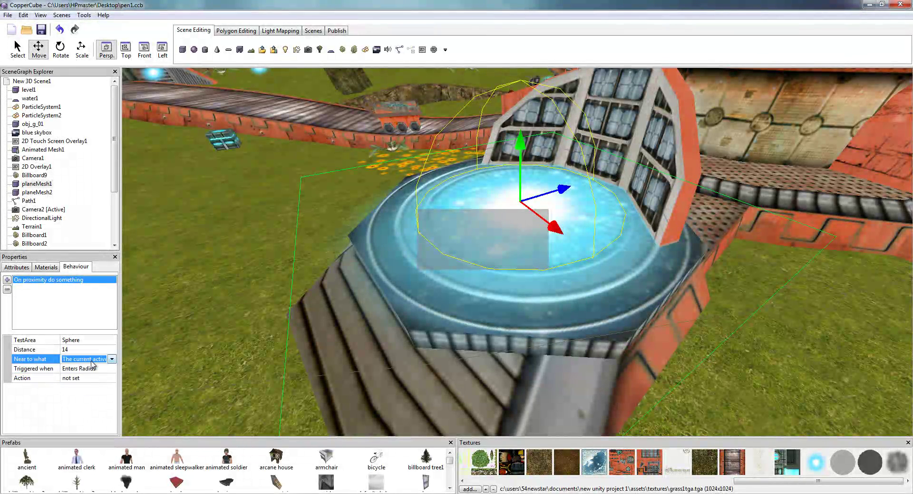
pyautogui.click(90, 359)
pyautogui.click(91, 359)
pyautogui.click(93, 378)
pyautogui.click(91, 369)
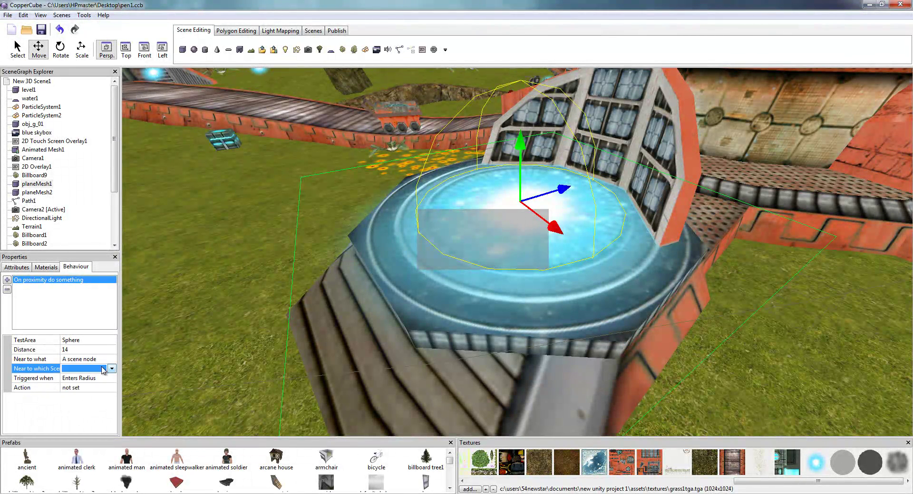
# Choose Animated Mesh1 as the scene node that the proximity behaviour watches for.
pyautogui.click(90, 369)
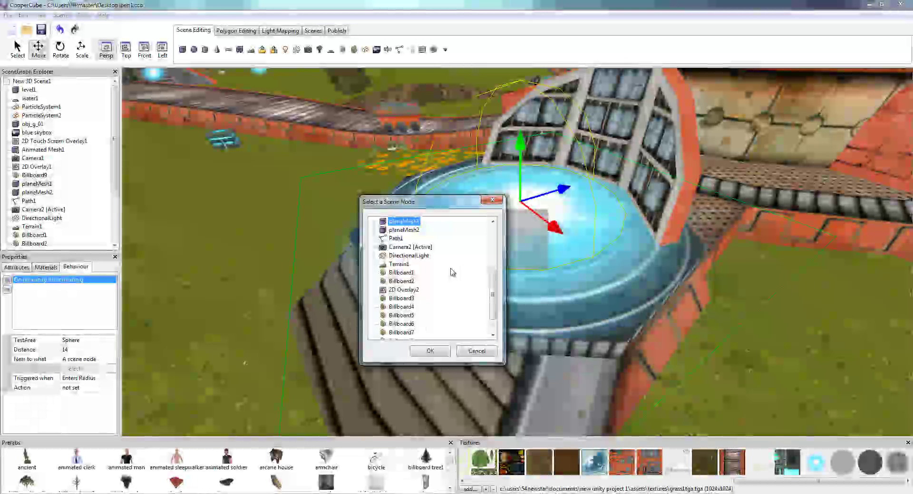
pyautogui.moveTo(493, 301); pyautogui.dragTo(497, 247)
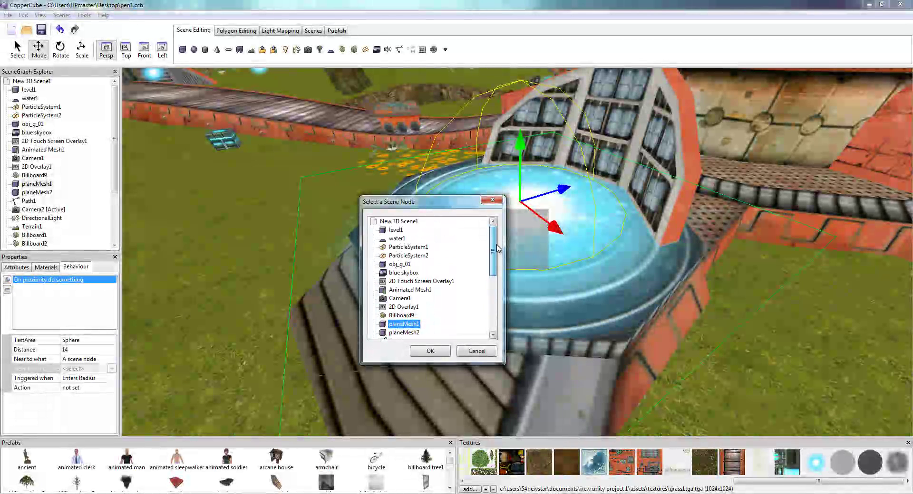
pyautogui.click(406, 267)
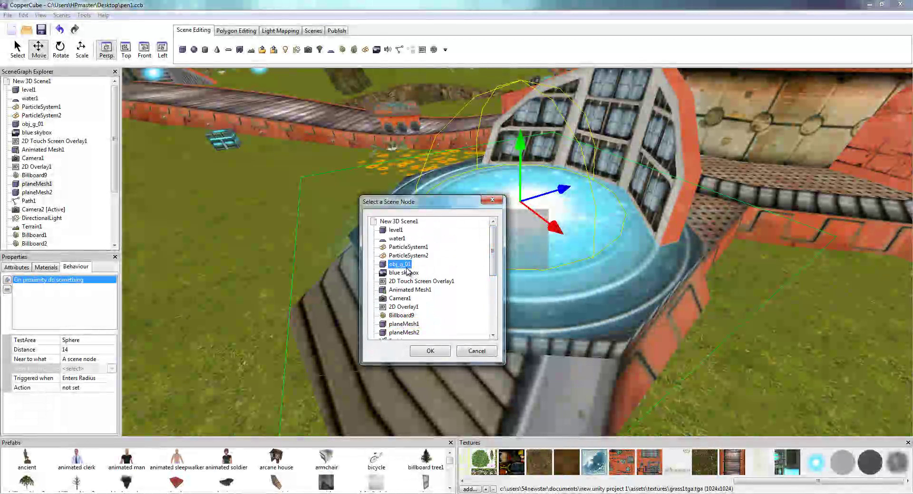
pyautogui.moveTo(494, 255)
pyautogui.mouseDown()
pyautogui.moveTo(494, 309)
pyautogui.moveTo(488, 295)
pyautogui.moveTo(501, 252)
pyautogui.mouseUp()
pyautogui.click(414, 274)
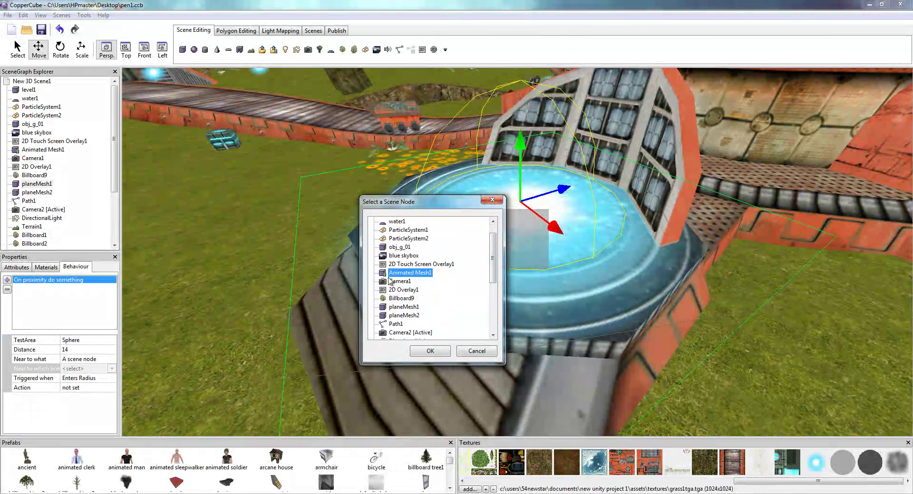
pyautogui.click(430, 351)
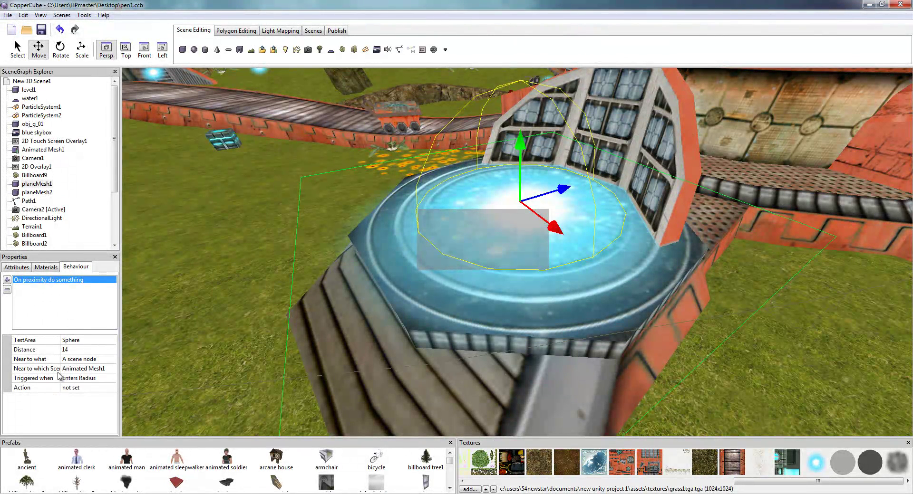
# Add an If a Variable has a value do something action to the proximity behaviour, checking the variable orb.
pyautogui.click(86, 387)
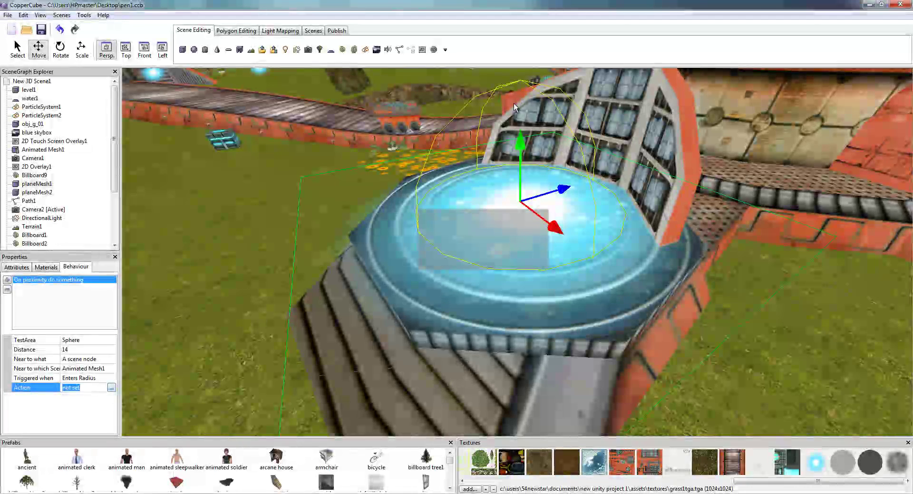
pyautogui.click(111, 388)
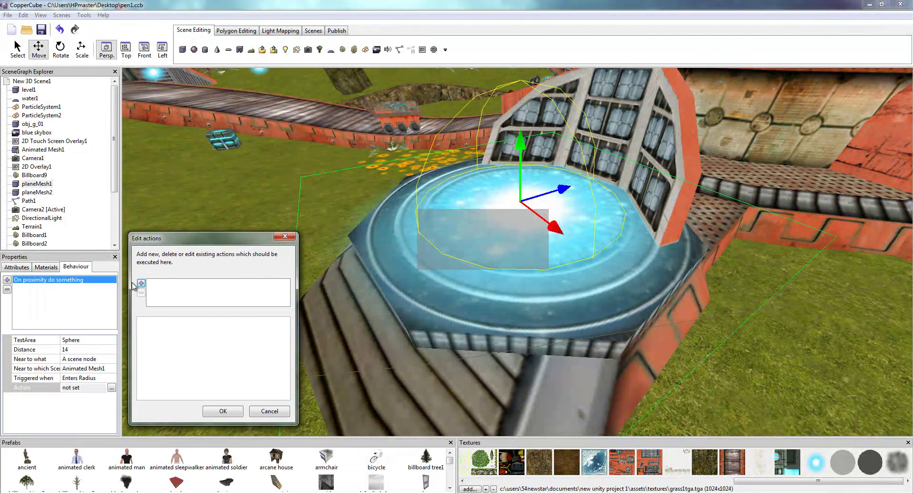
pyautogui.click(141, 284)
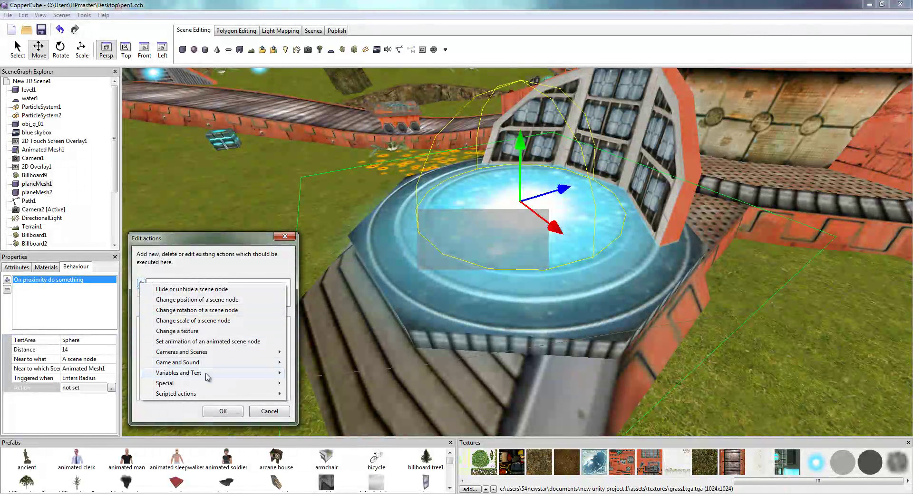
pyautogui.moveTo(207, 375)
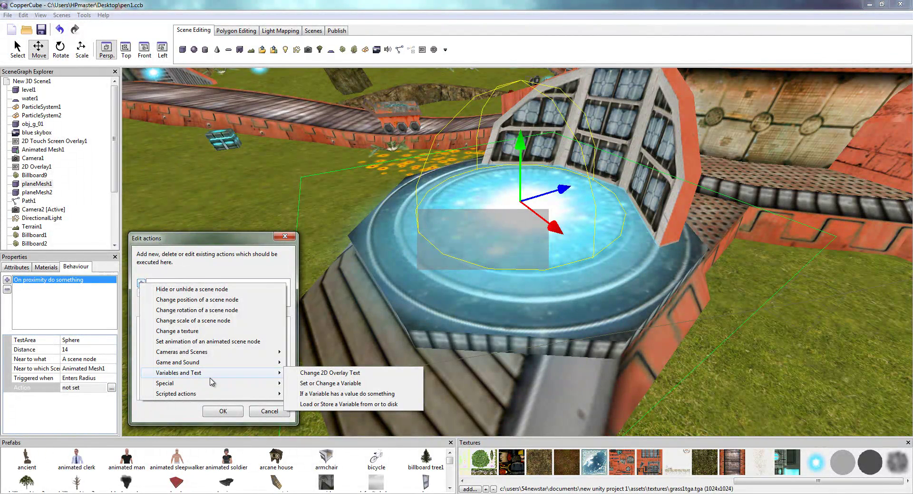
pyautogui.click(328, 394)
pyautogui.click(232, 323)
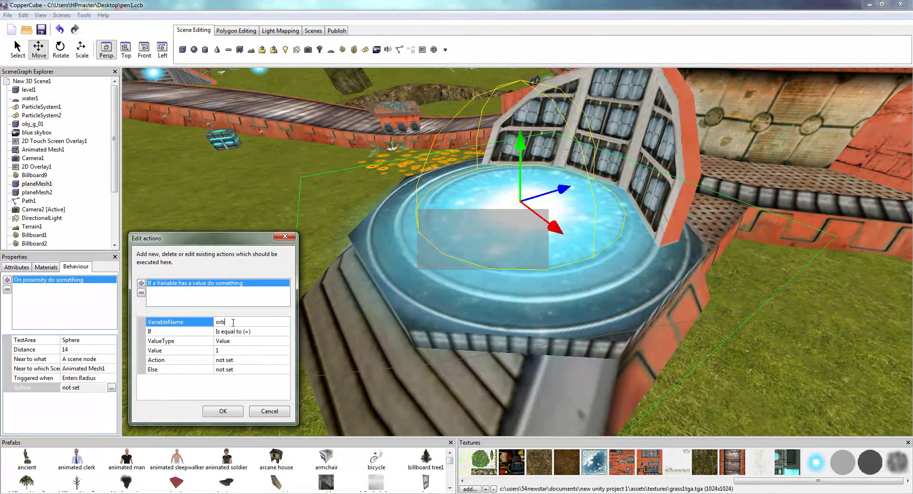
pyautogui.click(253, 334)
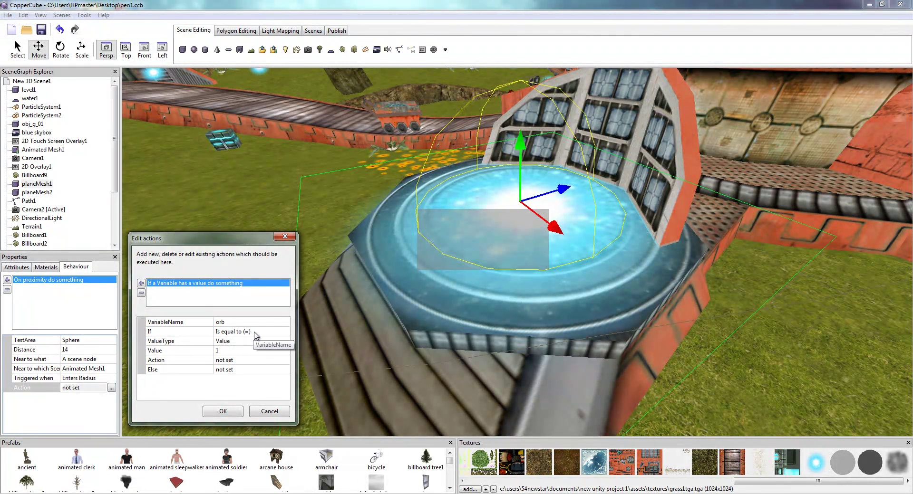
pyautogui.click(236, 322)
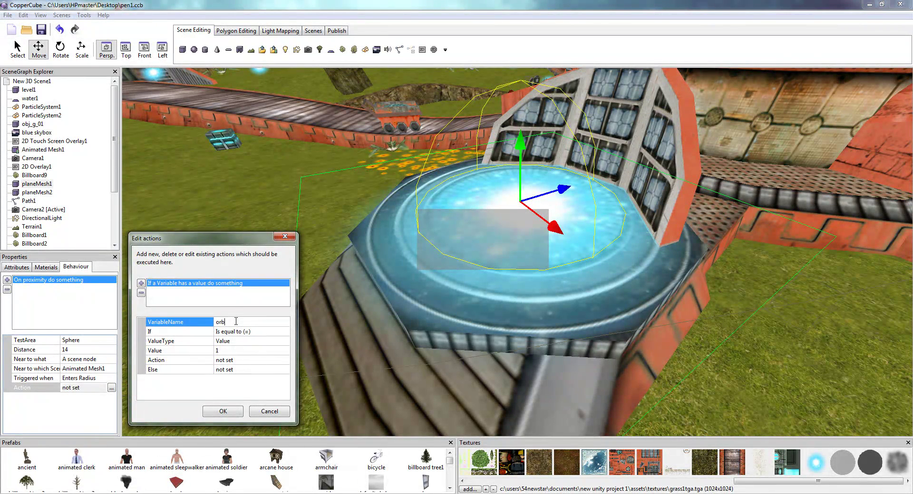
# Set the comparison value for the orb variable to 10 and save the conditional action.
pyautogui.moveTo(210, 238); pyautogui.dragTo(215, 217)
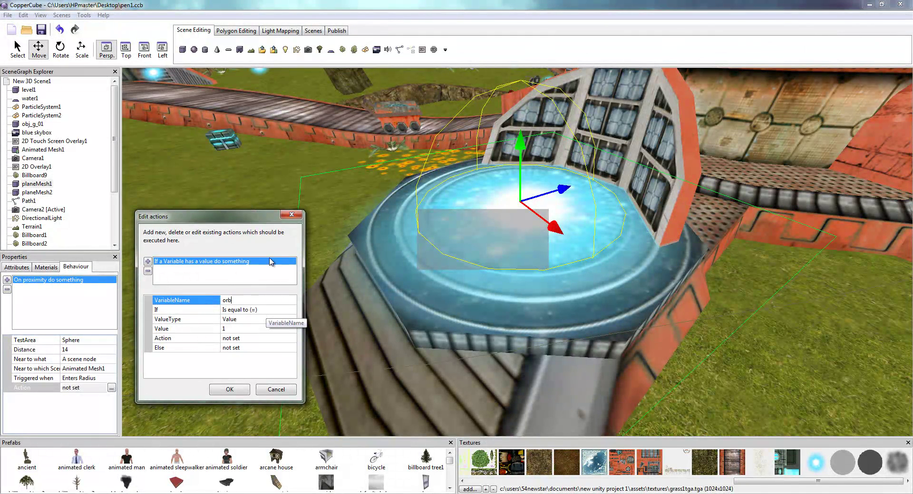
pyautogui.click(233, 329)
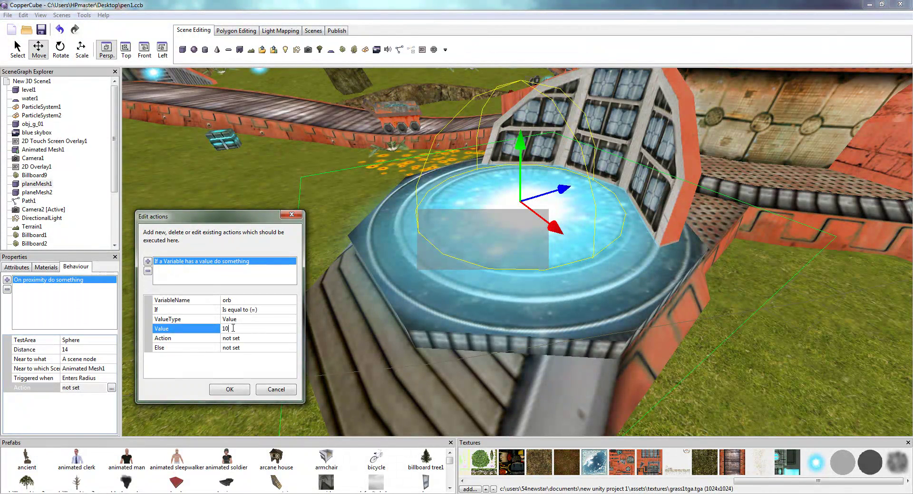
pyautogui.click(254, 339)
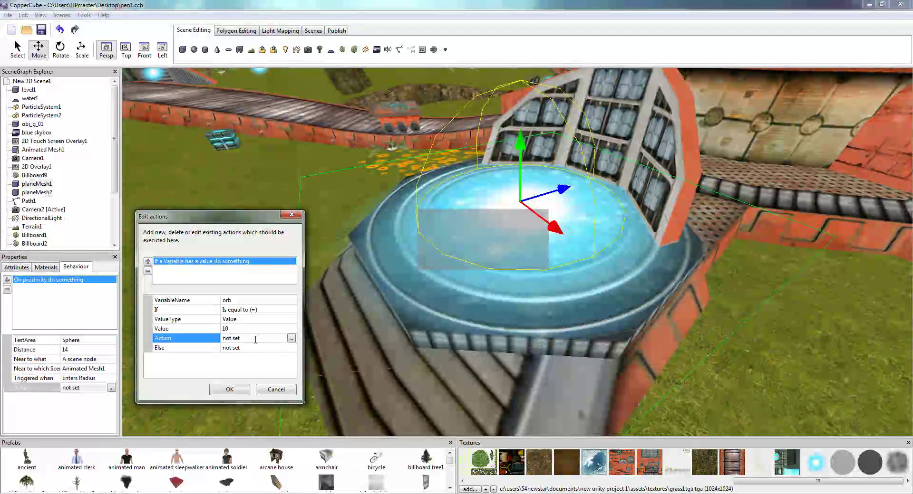
pyautogui.click(292, 340)
pyautogui.click(148, 291)
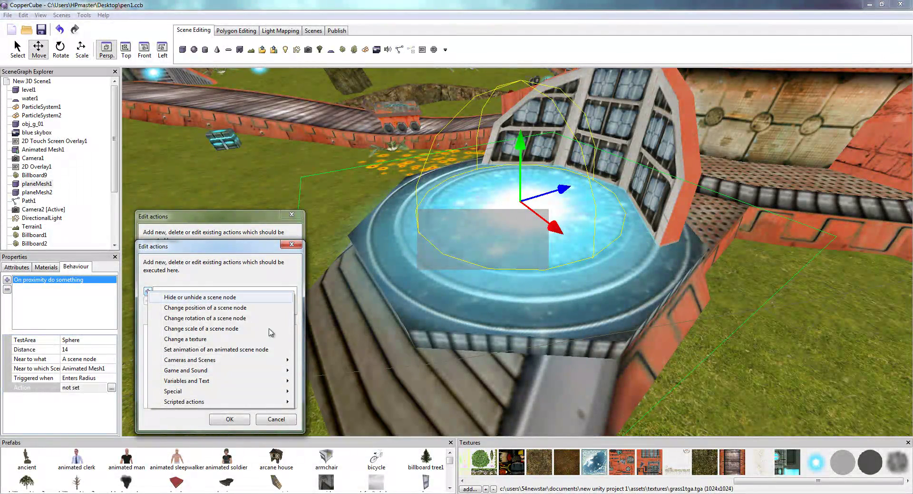
pyautogui.click(226, 417)
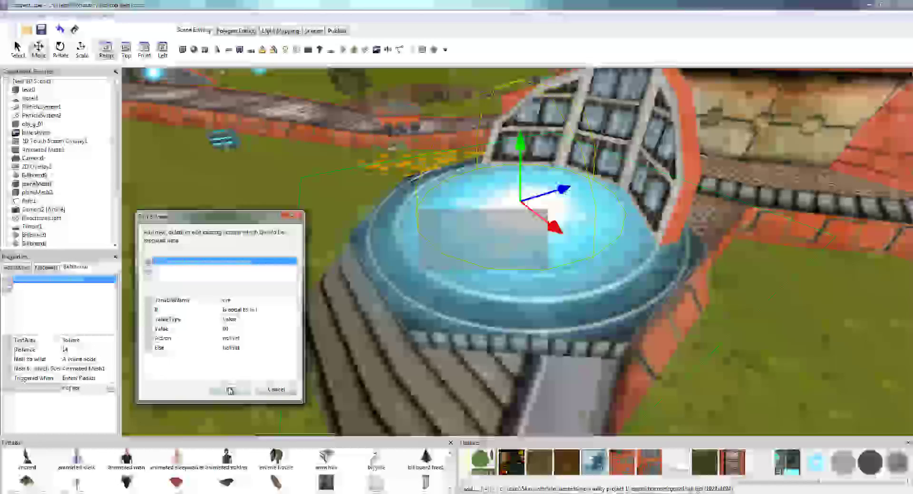
pyautogui.click(230, 390)
# Move the obj_g_01 crate from the grass onto the glowing pad, in front of its panelled fin.
pyautogui.moveTo(401, 204); pyautogui.dragTo(322, 167, button='right')
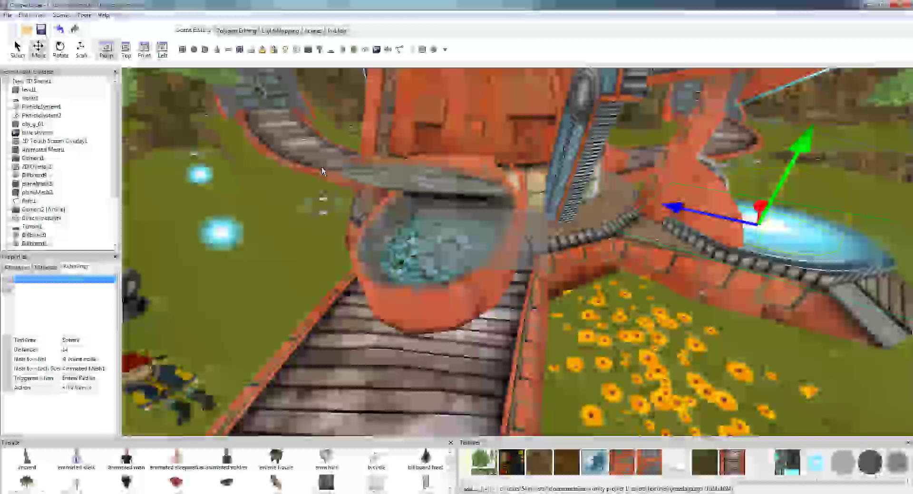
pyautogui.moveTo(323, 172); pyautogui.dragTo(493, 244, button='right')
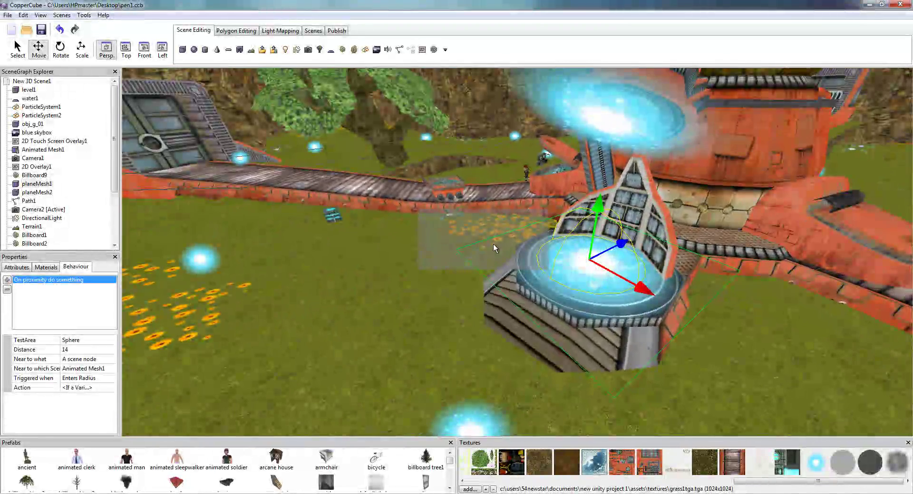
pyautogui.click(333, 215)
pyautogui.moveTo(342, 244); pyautogui.dragTo(637, 231)
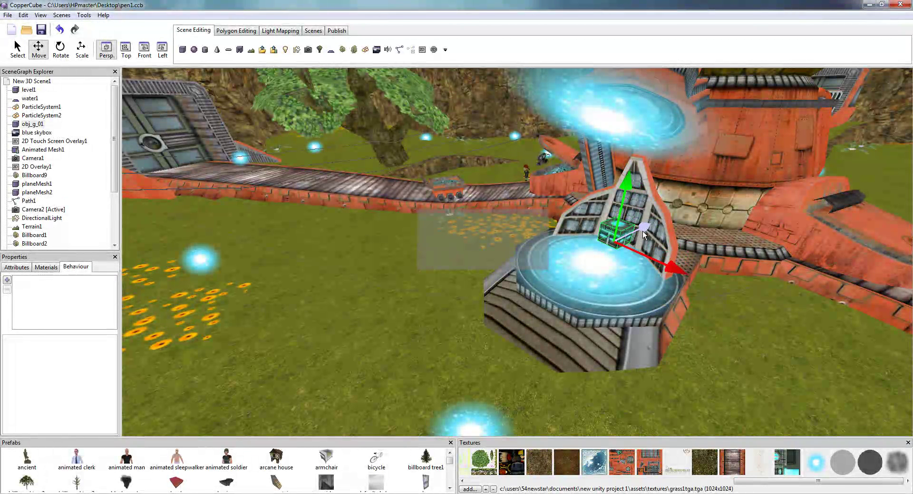
pyautogui.moveTo(677, 266); pyautogui.dragTo(653, 266)
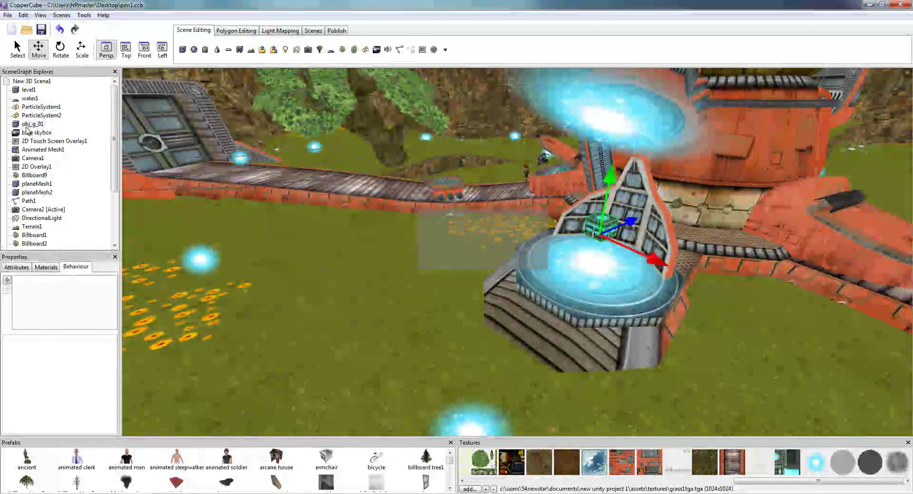
# Reopen the orb variable condition in planeMesh1's proximity behaviour and select its Action entry.
pyautogui.scroll(-4, 317, 170)
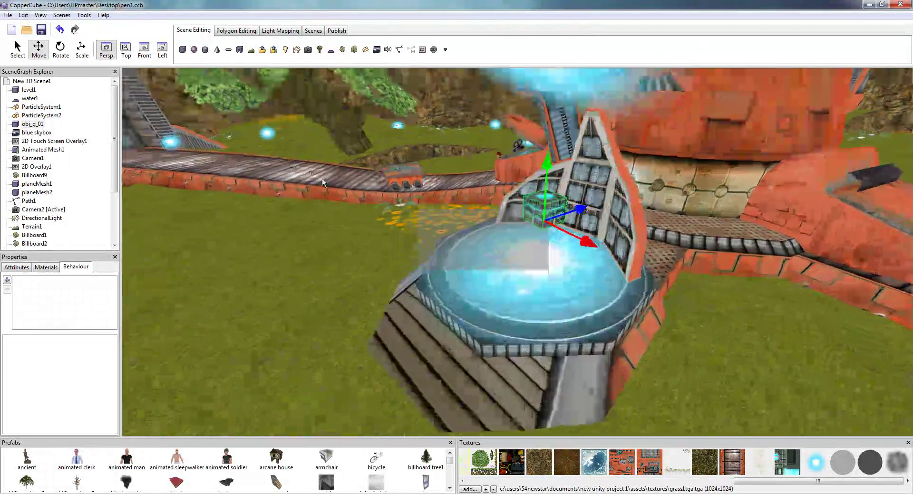
pyautogui.click(546, 289)
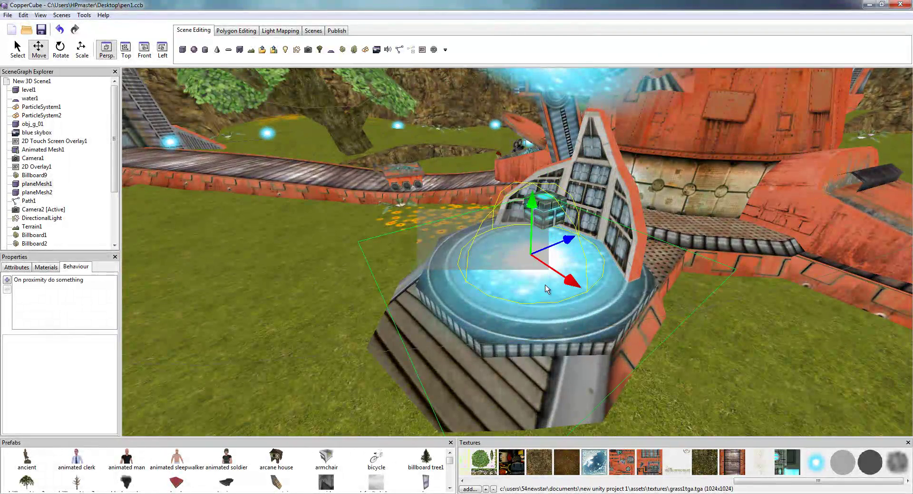
pyautogui.click(55, 280)
pyautogui.click(79, 387)
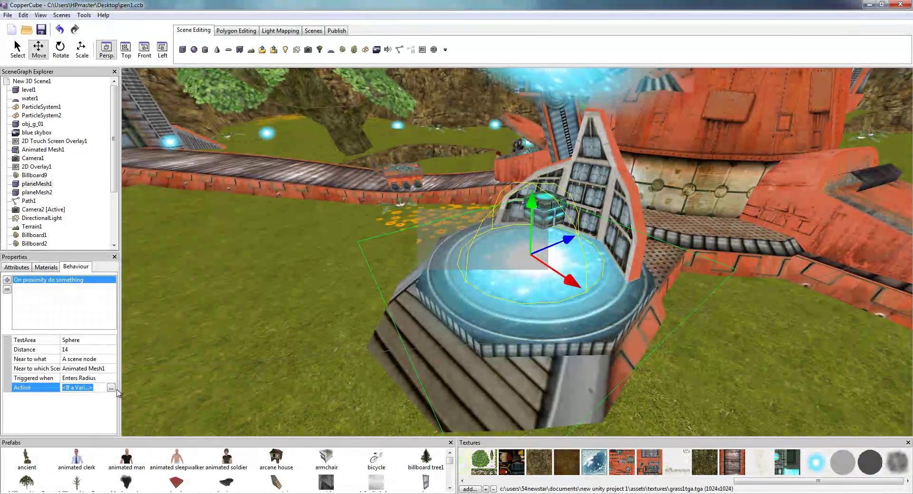
pyautogui.click(111, 388)
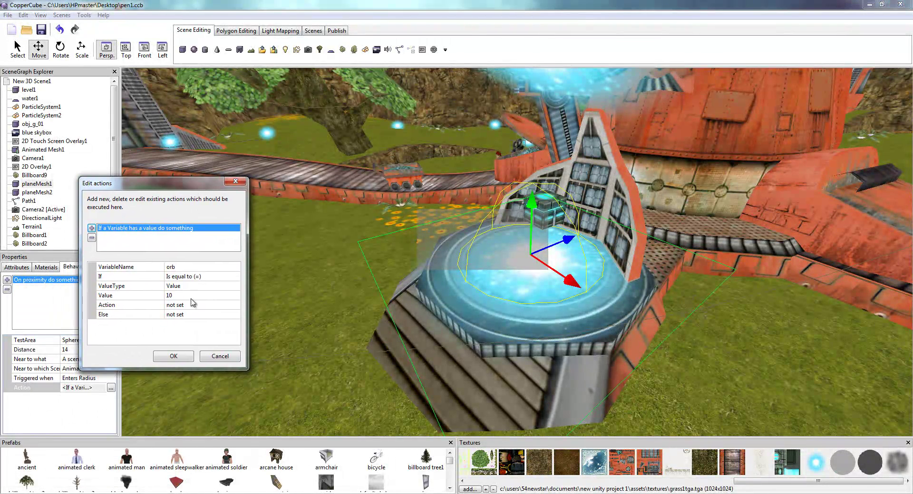
pyautogui.click(198, 314)
pyautogui.click(199, 305)
pyautogui.click(233, 305)
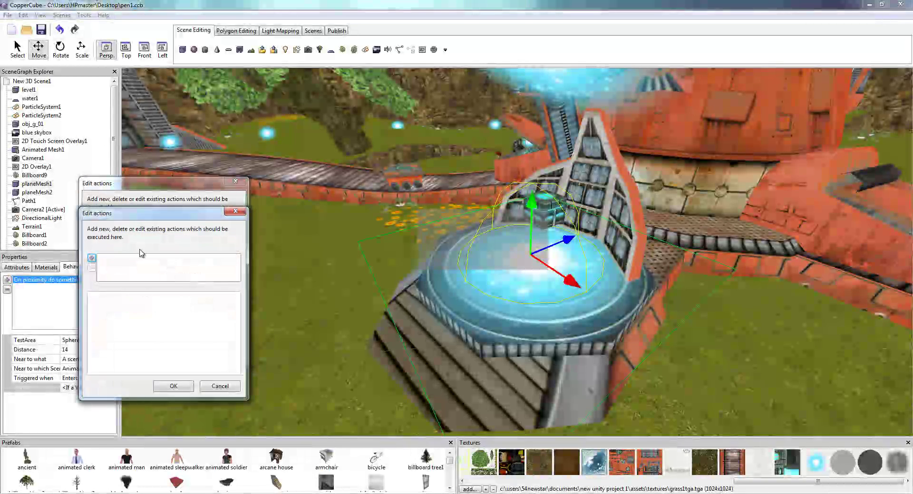
pyautogui.click(91, 259)
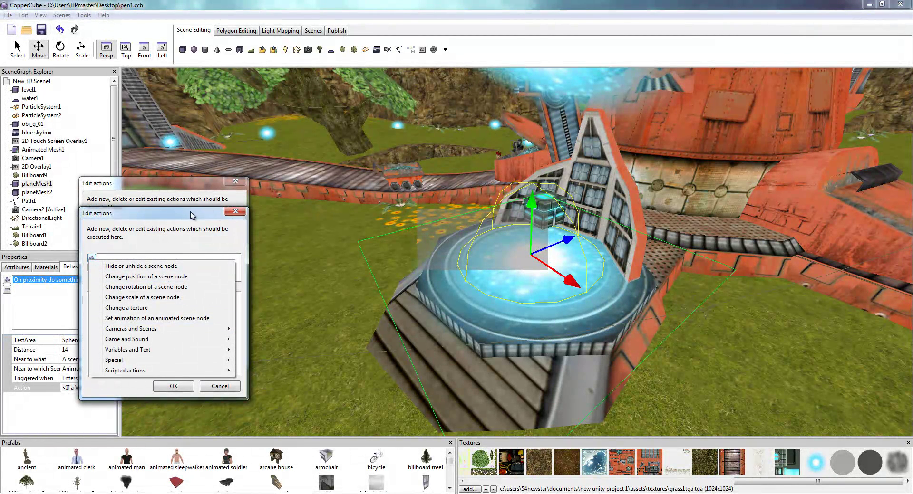
pyautogui.click(235, 211)
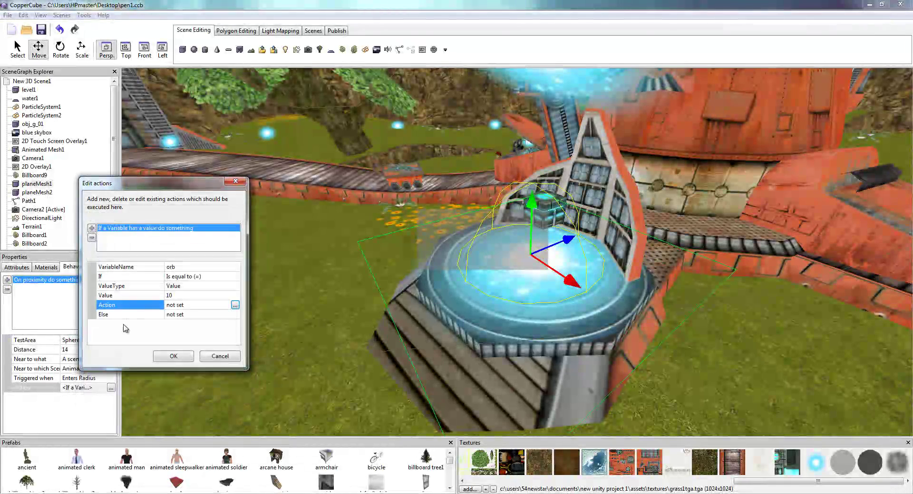
# Add a Hide or unhide a scene node action to the orb condition, with visibility change type Make Visible.
pyautogui.click(235, 305)
pyautogui.click(92, 258)
pyautogui.moveTo(148, 349)
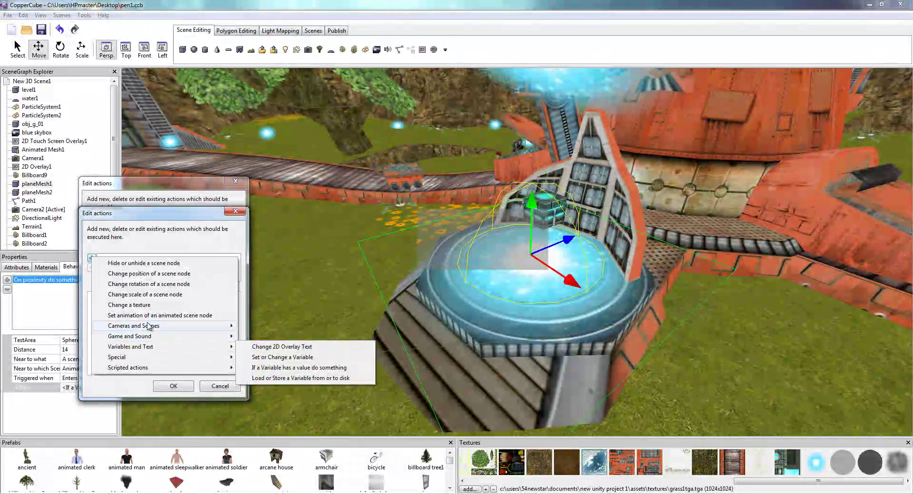
pyautogui.click(145, 263)
pyautogui.click(190, 297)
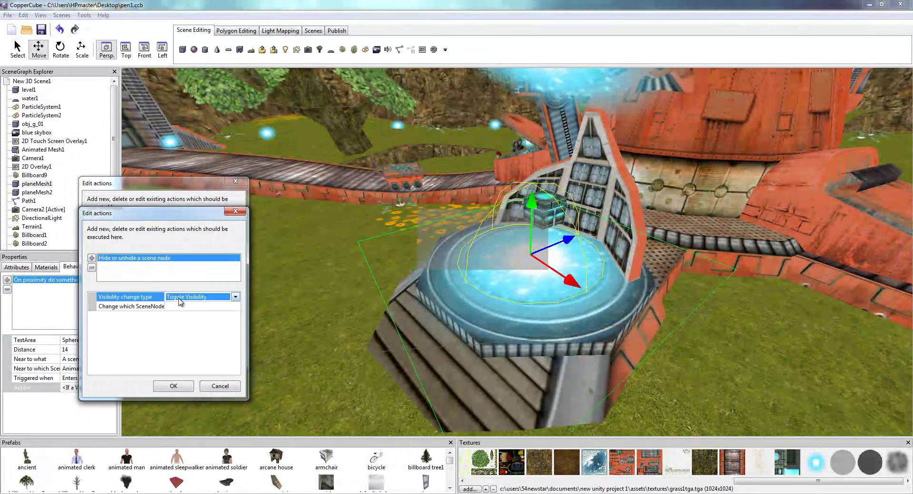
pyautogui.click(236, 297)
pyautogui.click(193, 318)
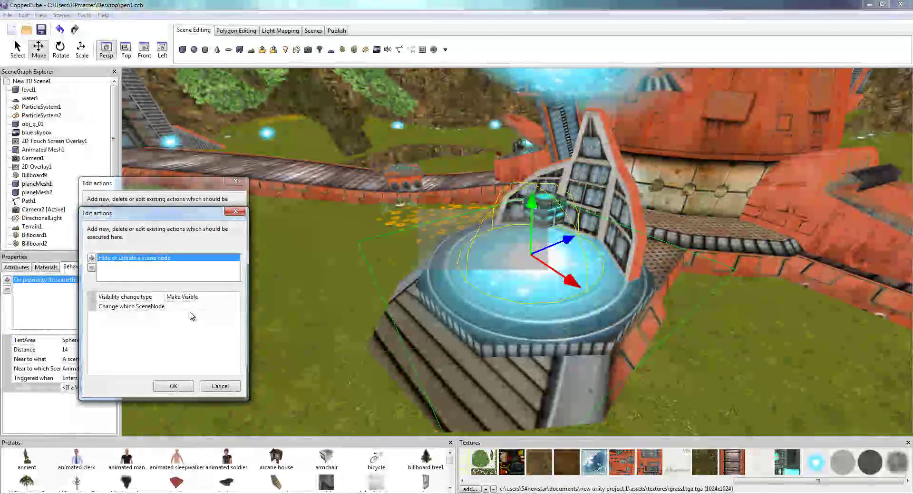
# Choose obj_g_01 as the scene node for the Make Visible action and save that action.
pyautogui.click(193, 306)
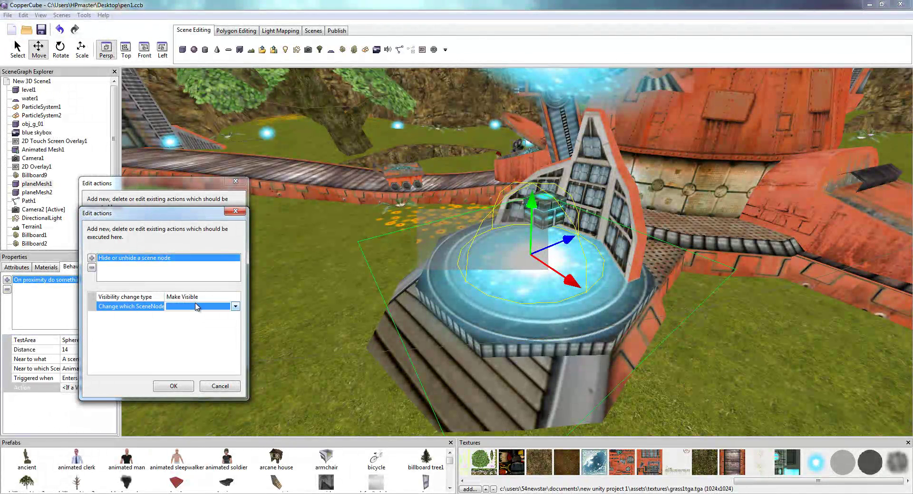
pyautogui.click(235, 306)
pyautogui.click(205, 324)
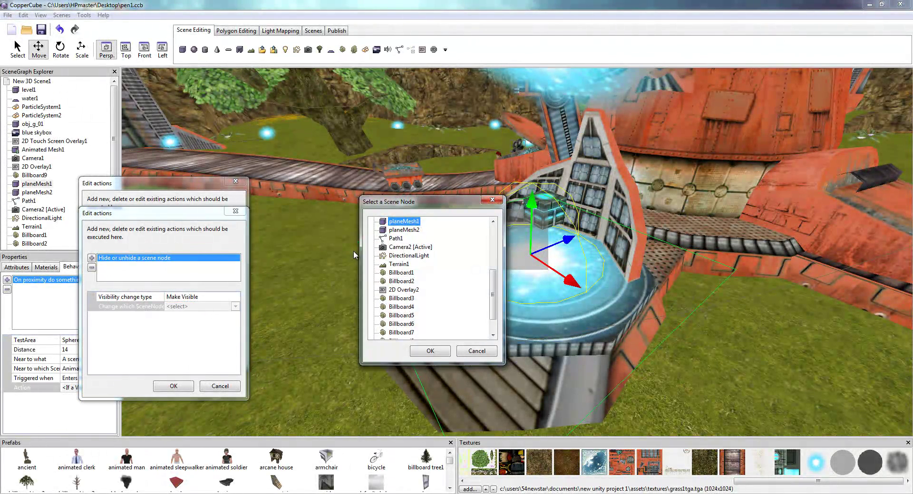
pyautogui.scroll(2, 490, 275)
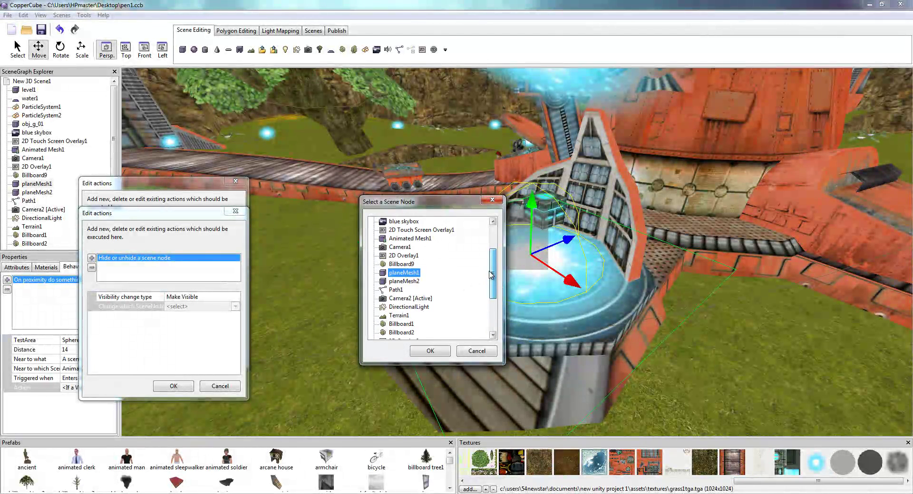
pyautogui.scroll(1, 490, 275)
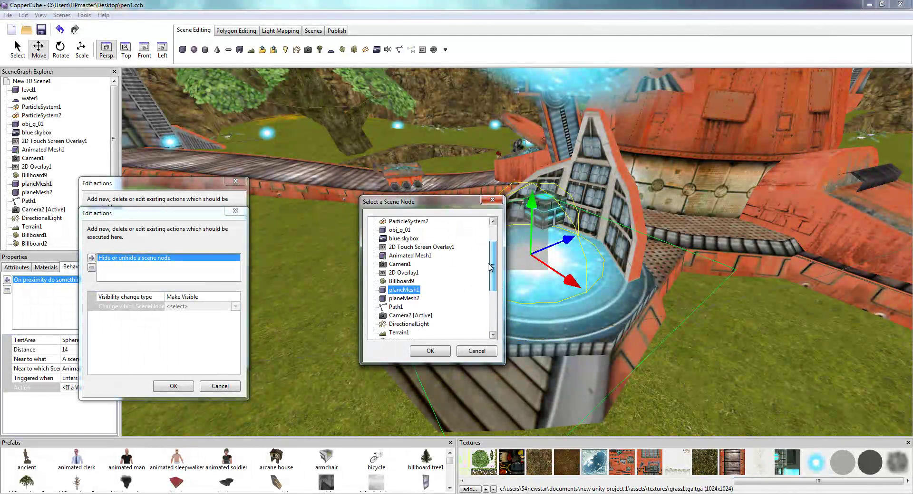
pyautogui.click(401, 230)
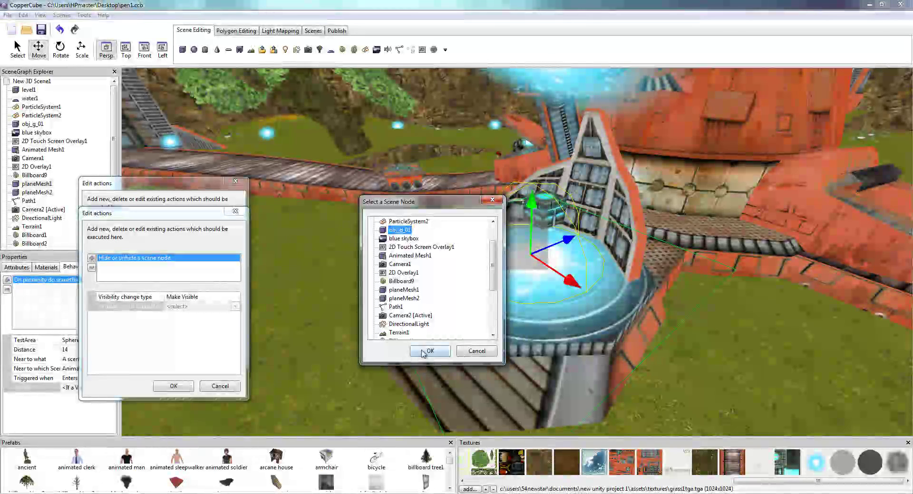
pyautogui.click(429, 351)
pyautogui.click(174, 387)
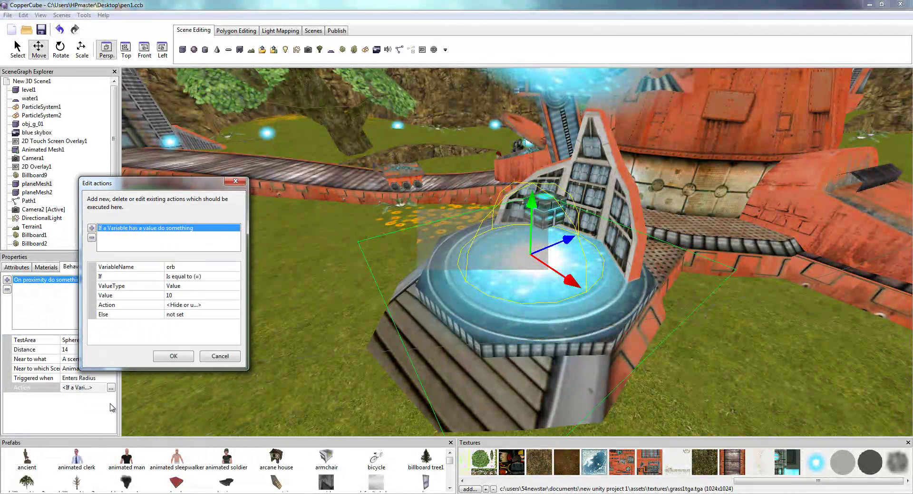
pyautogui.click(187, 313)
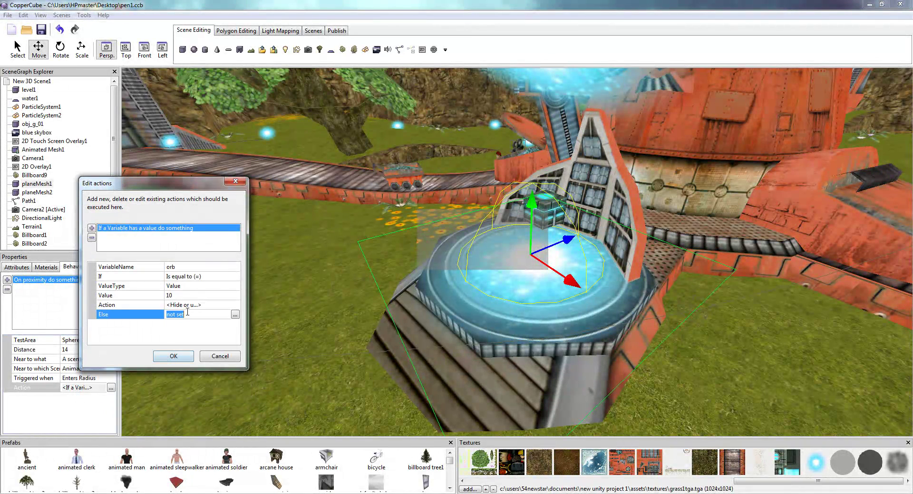
pyautogui.click(235, 315)
pyautogui.click(91, 258)
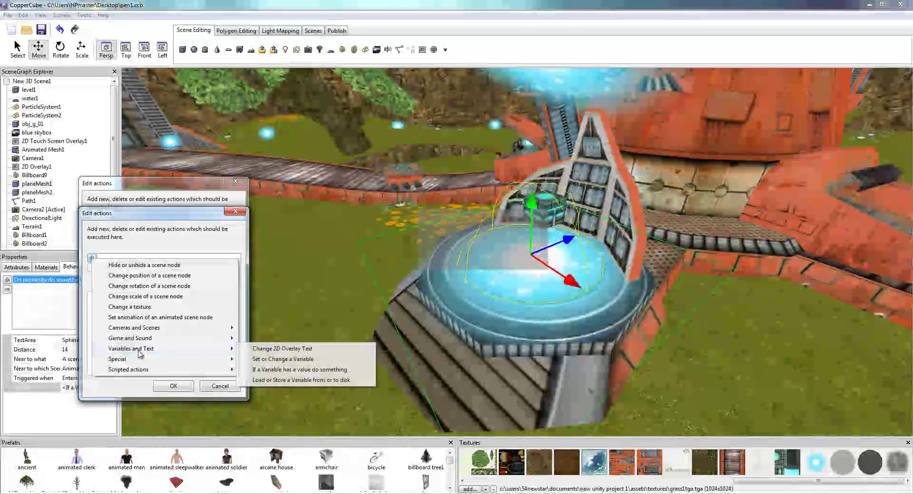
pyautogui.moveTo(137, 341)
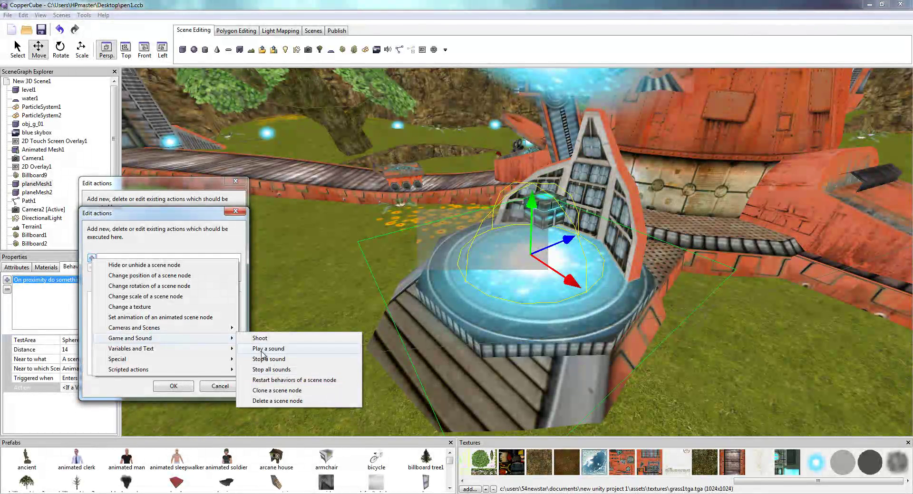
pyautogui.moveTo(145, 361)
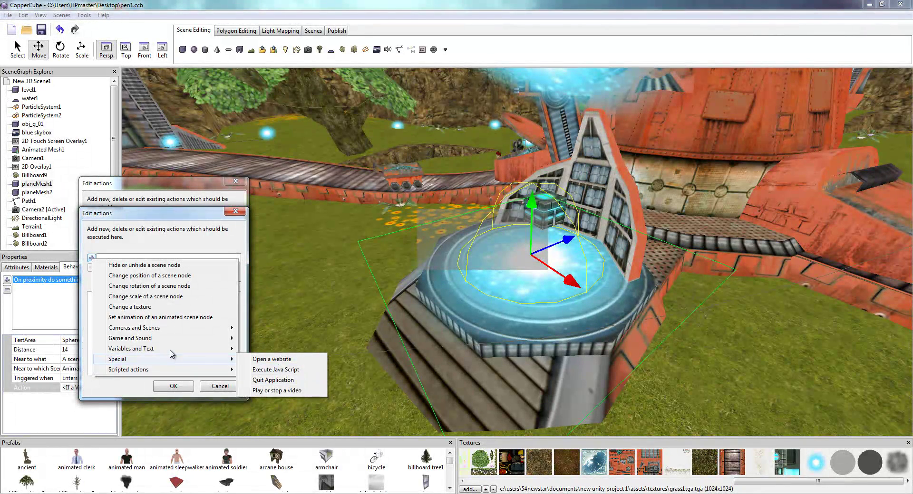
pyautogui.moveTo(174, 343)
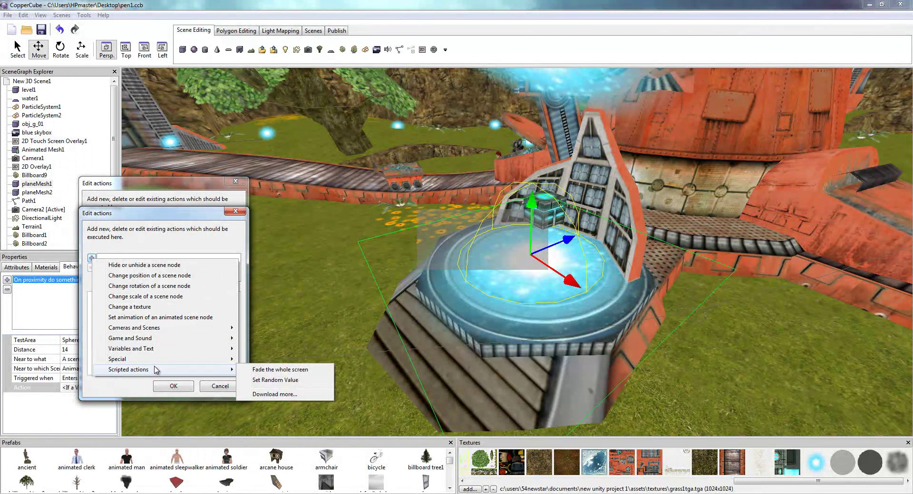
pyautogui.click(278, 370)
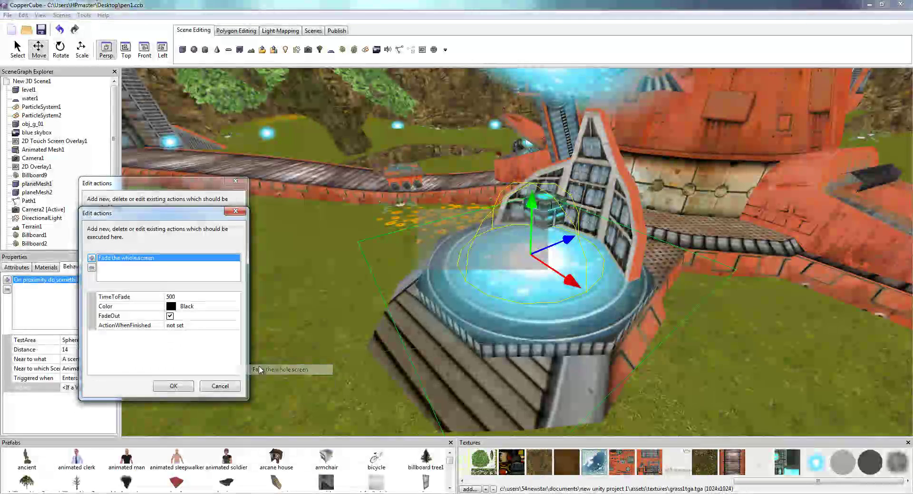
pyautogui.click(193, 327)
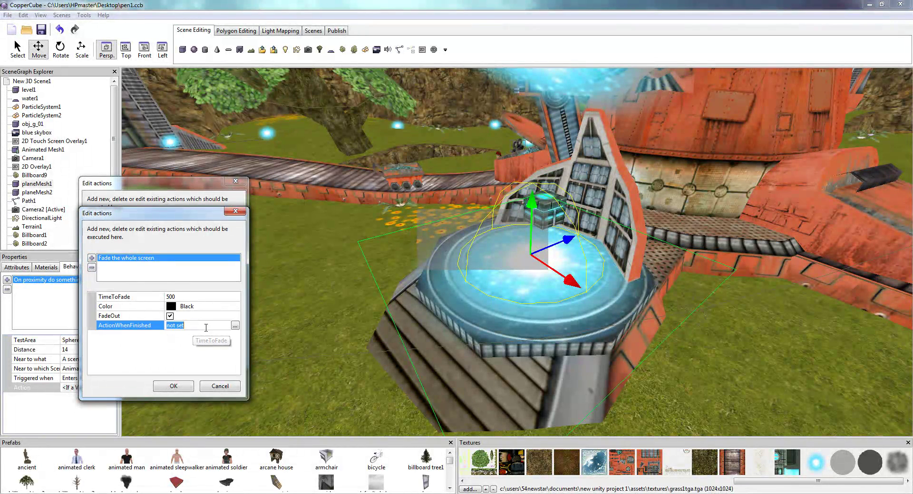
pyautogui.click(237, 326)
pyautogui.click(236, 241)
pyautogui.click(92, 258)
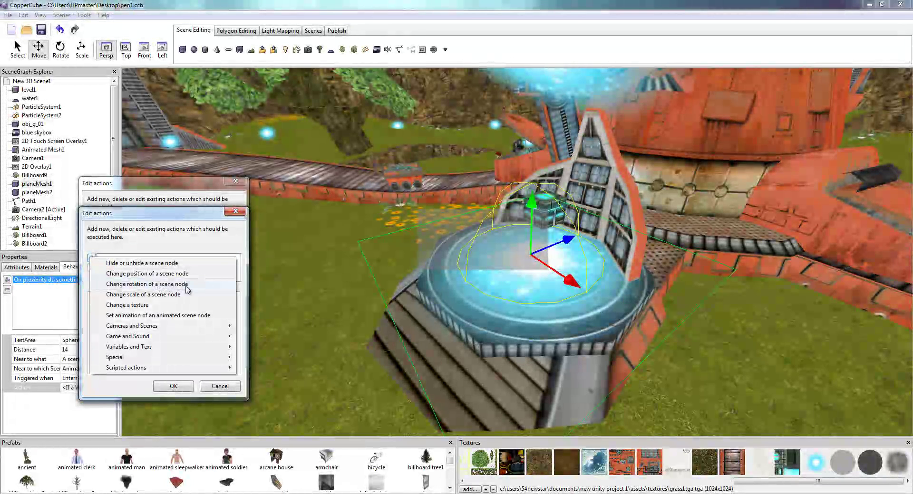
pyautogui.click(244, 214)
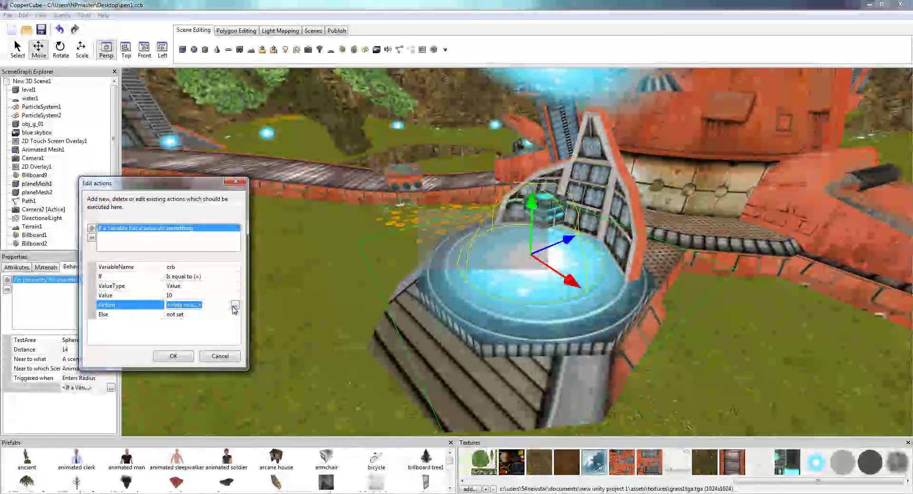
# Replace the orb condition's Hide or unhide a scene node action with a Change active camera action.
pyautogui.click(234, 307)
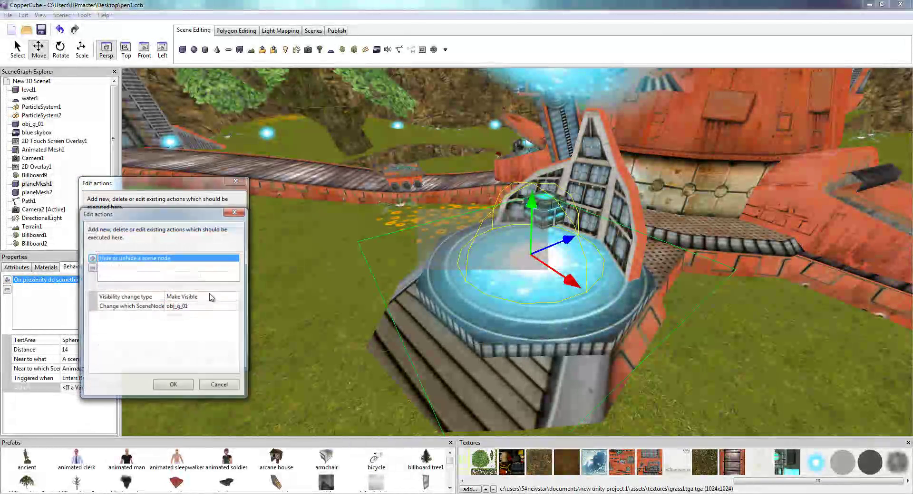
pyautogui.click(91, 268)
pyautogui.click(92, 258)
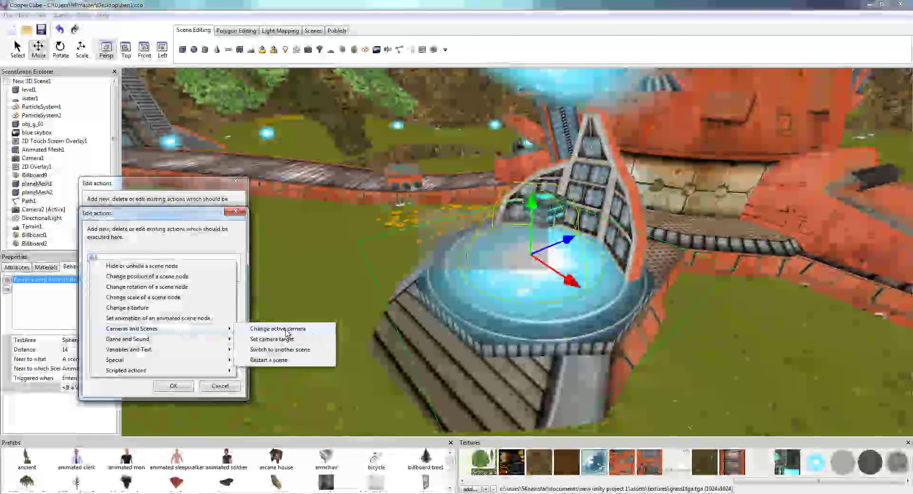
pyautogui.click(299, 330)
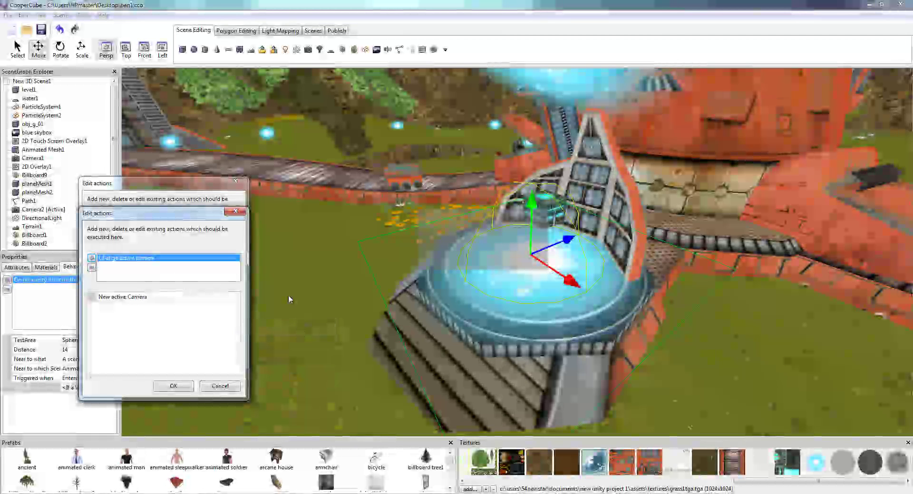
# Set Camera2 as the new active camera and save the action.
pyautogui.click(188, 299)
pyautogui.click(188, 298)
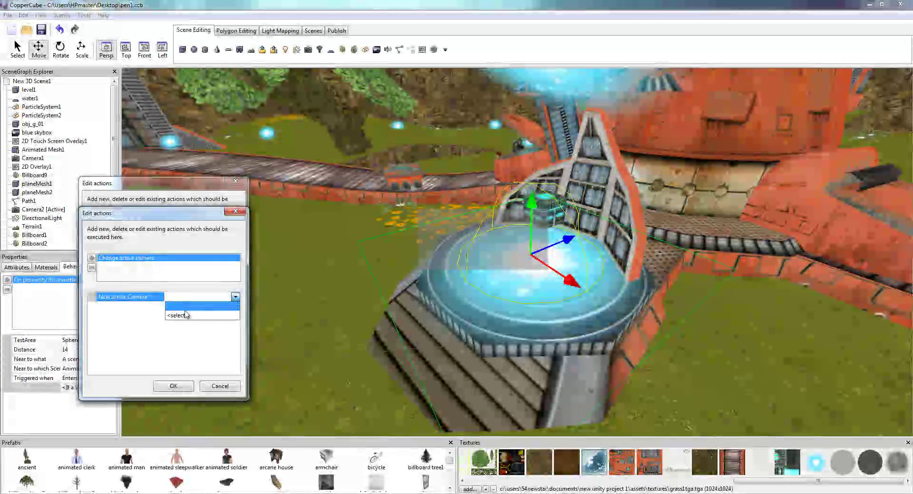
pyautogui.click(187, 313)
pyautogui.click(185, 316)
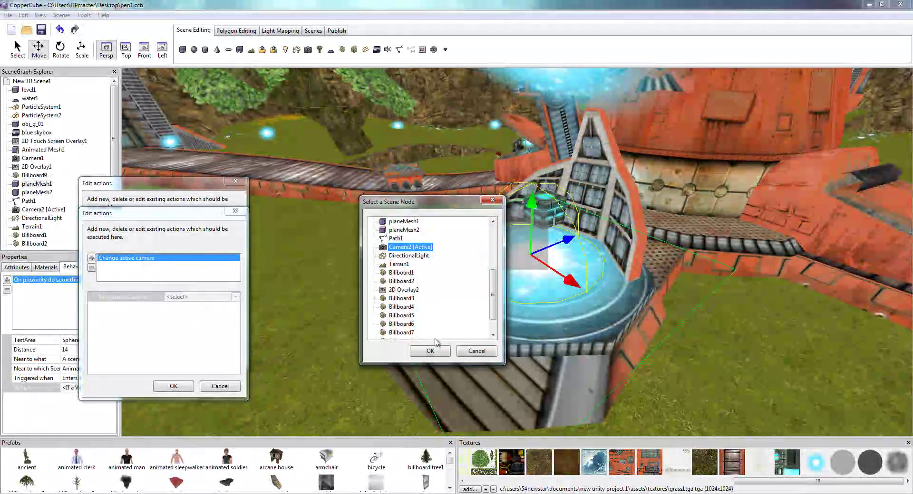
pyautogui.scroll(-1, 428, 324)
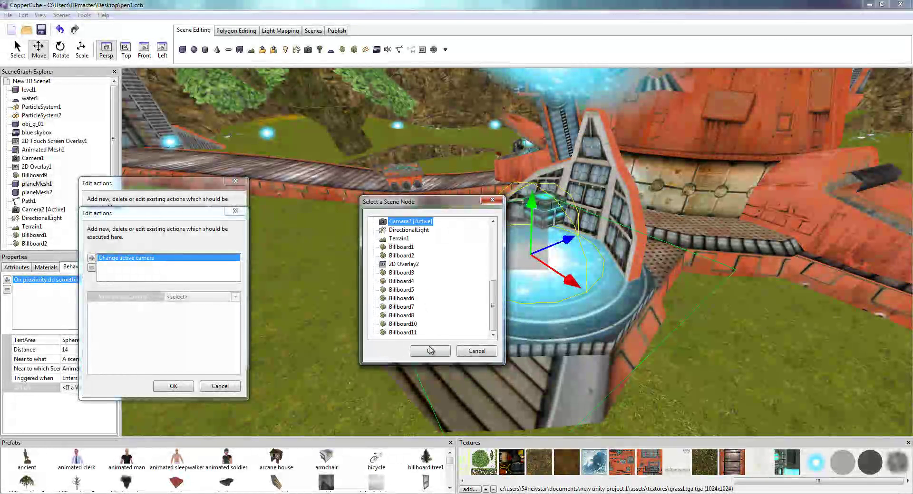
pyautogui.click(429, 351)
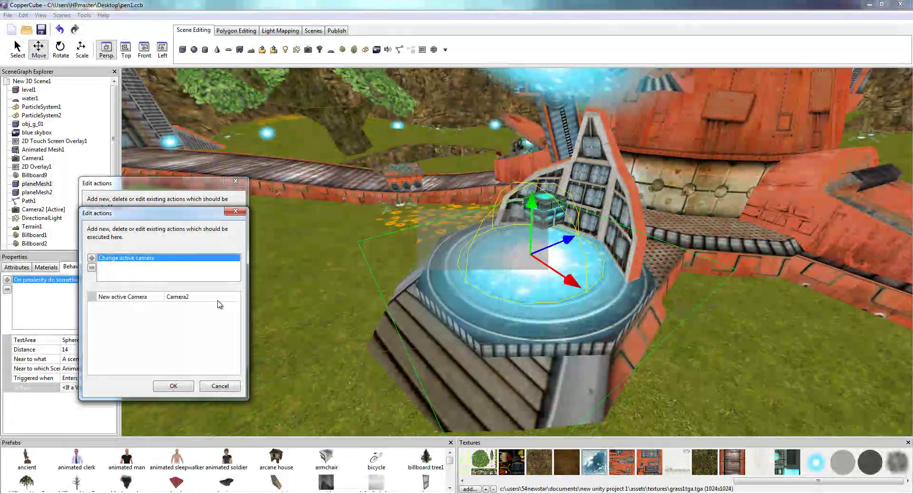
pyautogui.click(173, 386)
# Add a Hide or unhide a scene node action to the orb condition's Else entry, choose its scene node, and save the conditional action.
pyautogui.click(226, 316)
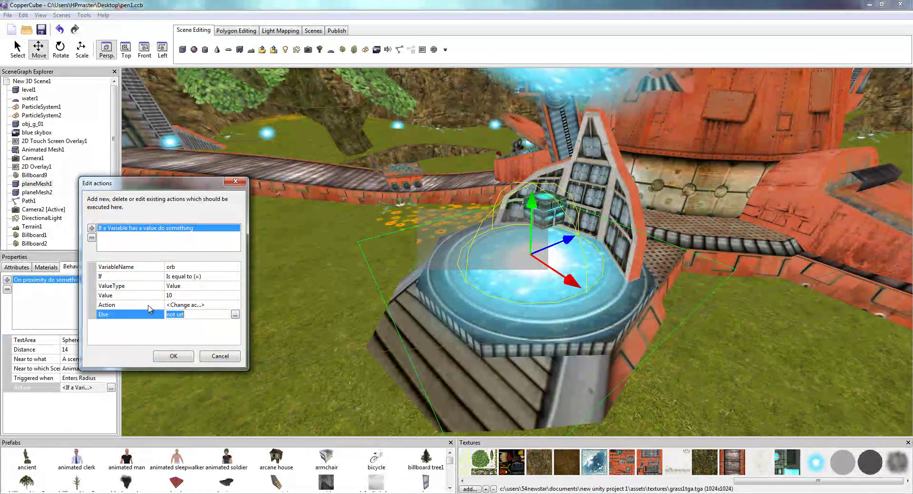
pyautogui.click(235, 316)
pyautogui.click(91, 260)
pyautogui.click(145, 265)
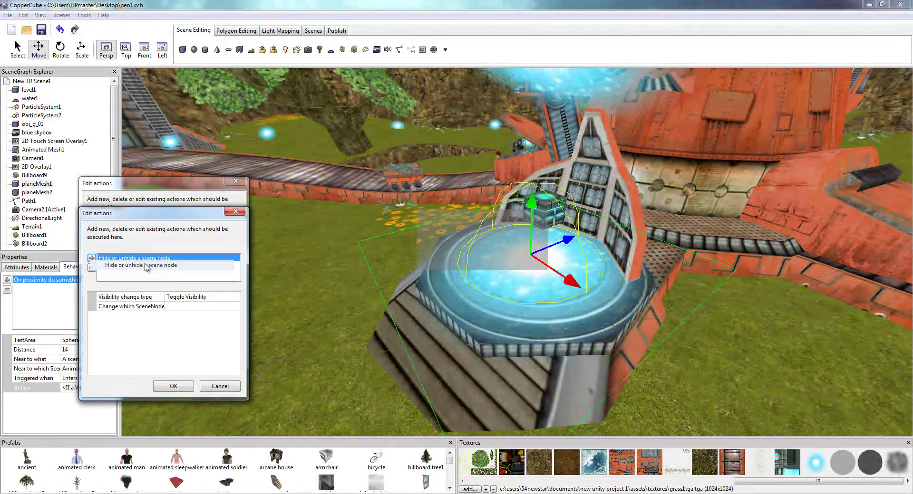
pyautogui.click(203, 310)
pyautogui.click(205, 322)
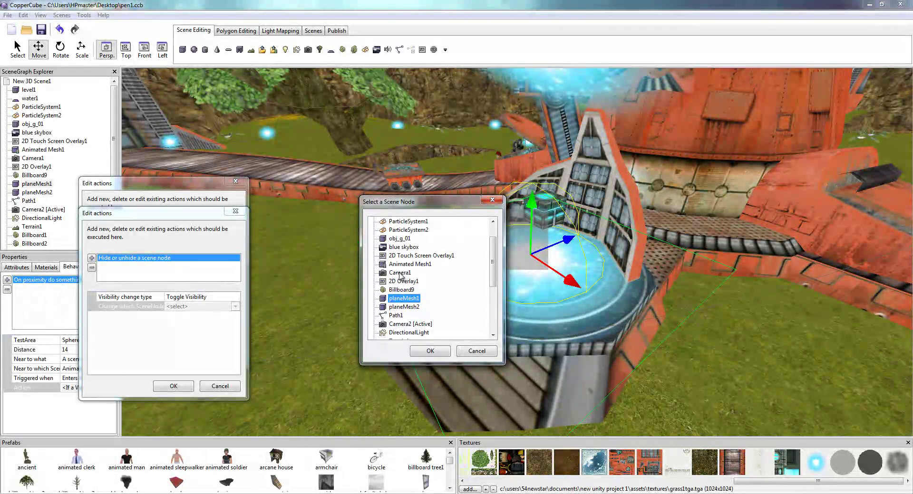
pyautogui.click(434, 352)
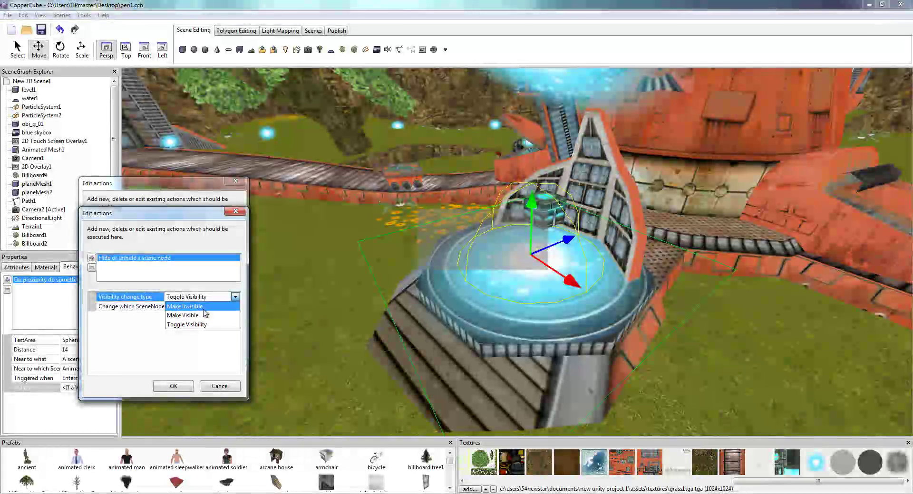
pyautogui.click(174, 387)
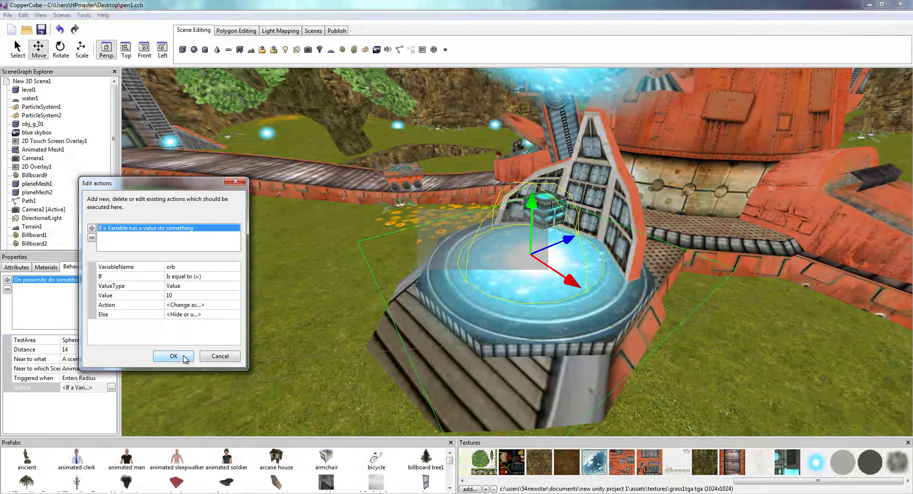
pyautogui.click(184, 360)
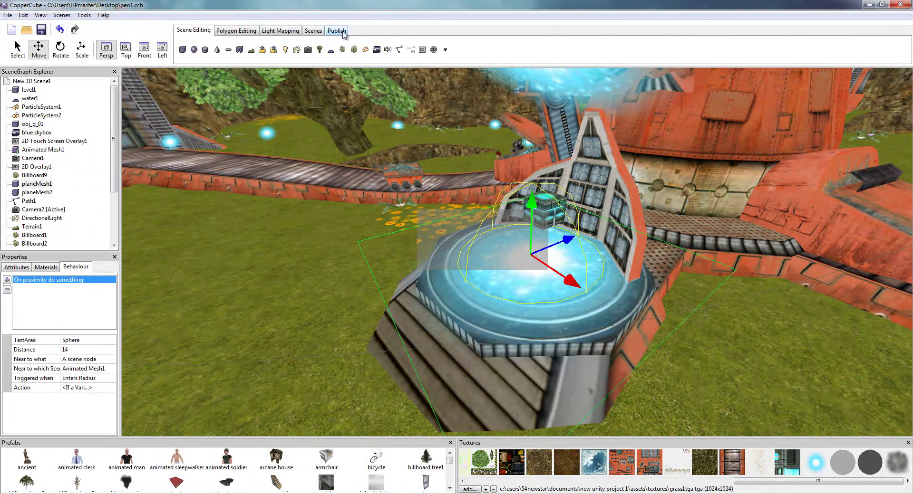
# Publish the scene as Windows (.exe) and test the application.
pyautogui.click(337, 31)
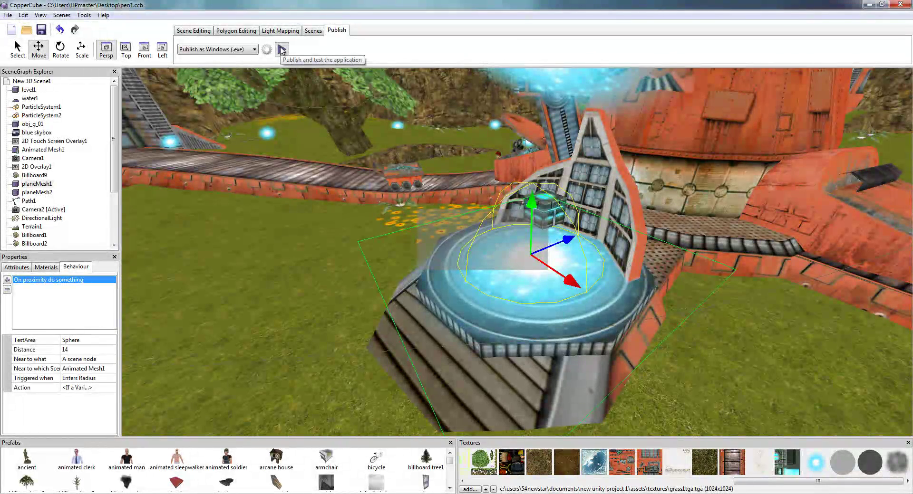
pyautogui.moveTo(403, 209); pyautogui.dragTo(540, 229)
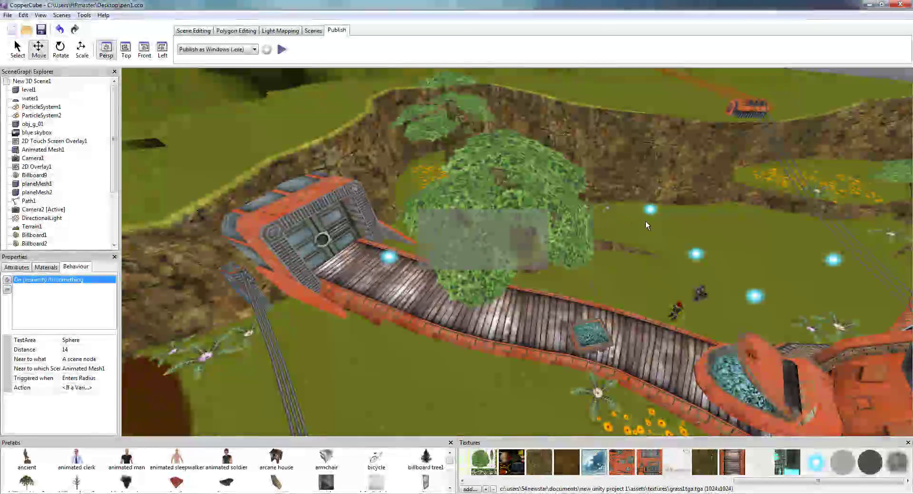
pyautogui.moveTo(801, 257); pyautogui.dragTo(485, 299)
pyautogui.scroll(-2, 579, 313)
pyautogui.scroll(-3, 418, 292)
pyautogui.moveTo(418, 292); pyautogui.dragTo(513, 317, button='middle')
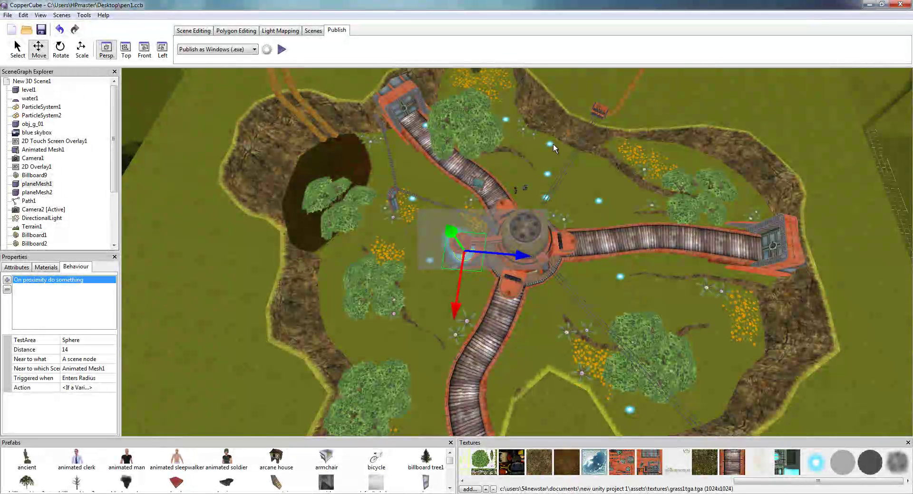
pyautogui.click(420, 125)
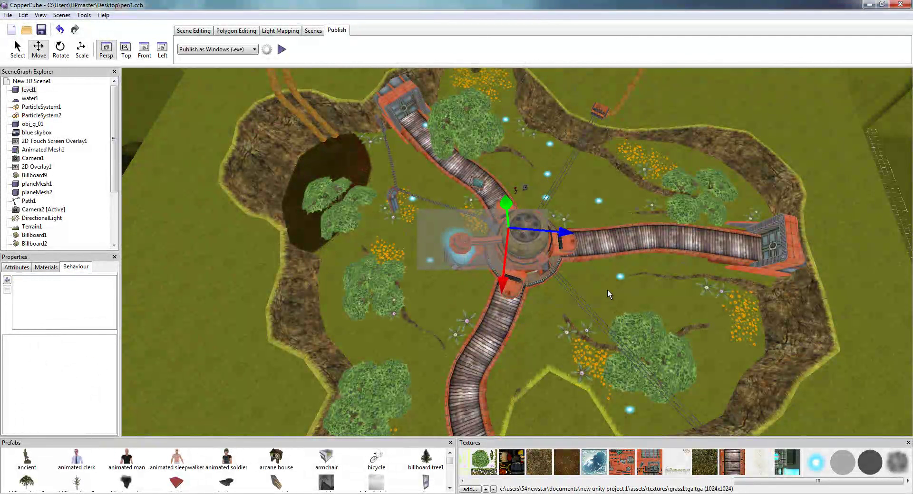
pyautogui.moveTo(487, 286); pyautogui.dragTo(438, 202, button='middle')
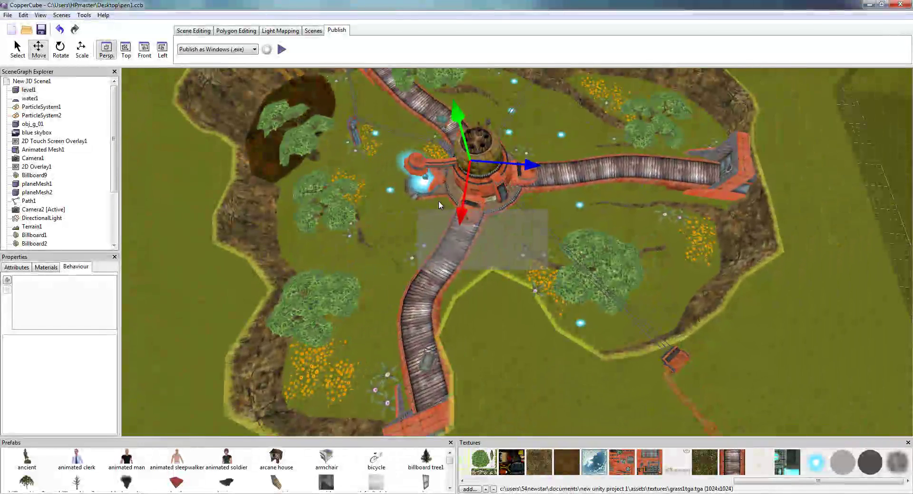
pyautogui.scroll(2, 438, 206)
pyautogui.click(283, 50)
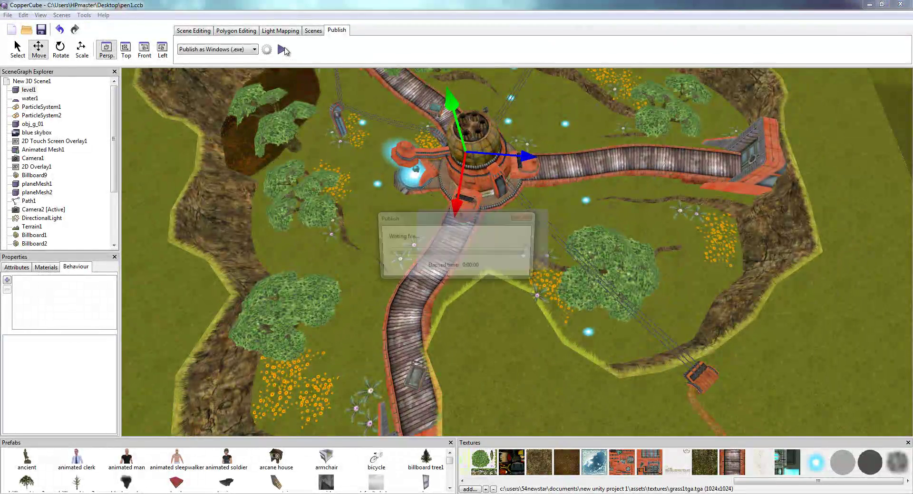
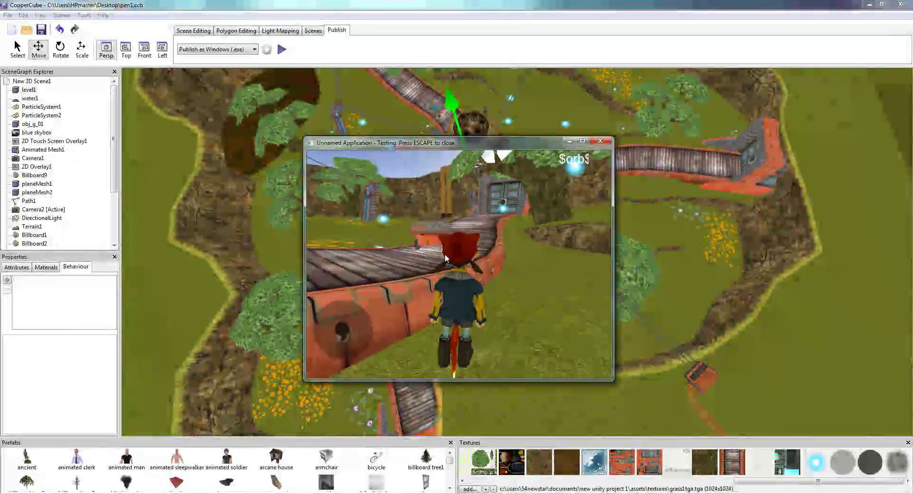
# Run the character through the test level past the wooden walkways, collecting the first three glowing orbs.
pyautogui.press('Right')
pyautogui.press('Up')
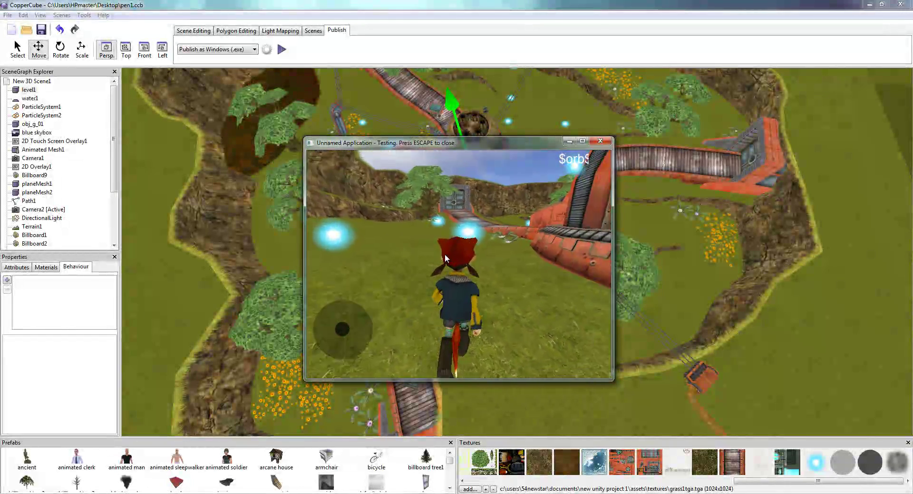
pyautogui.press('Left')
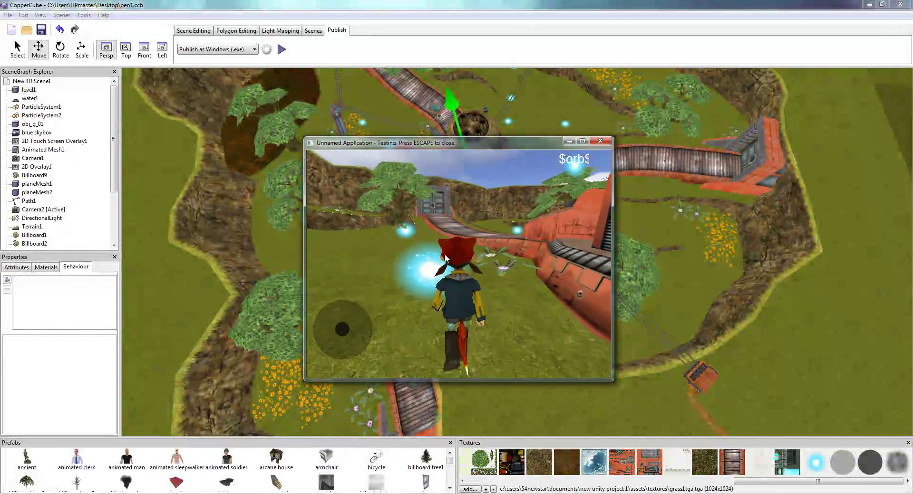
pyautogui.press('Right')
pyautogui.press('Left')
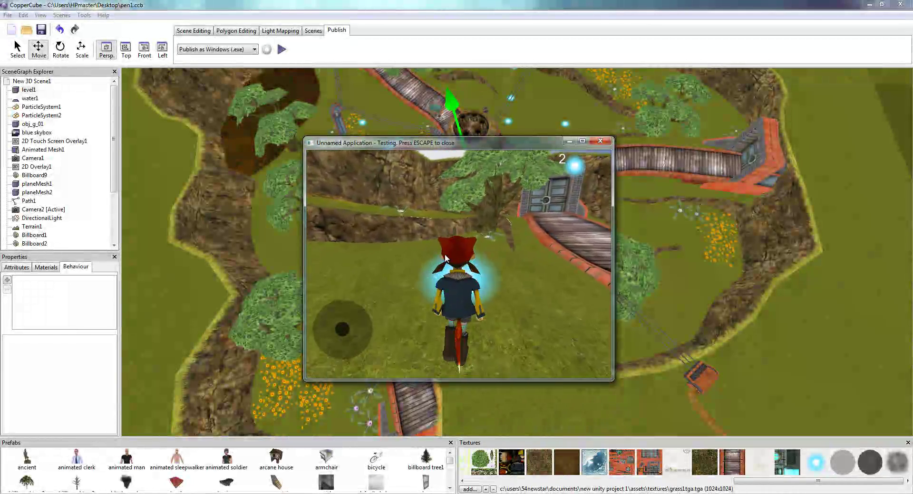
pyautogui.press('Right')
pyautogui.press('Right')
pyautogui.press('Left')
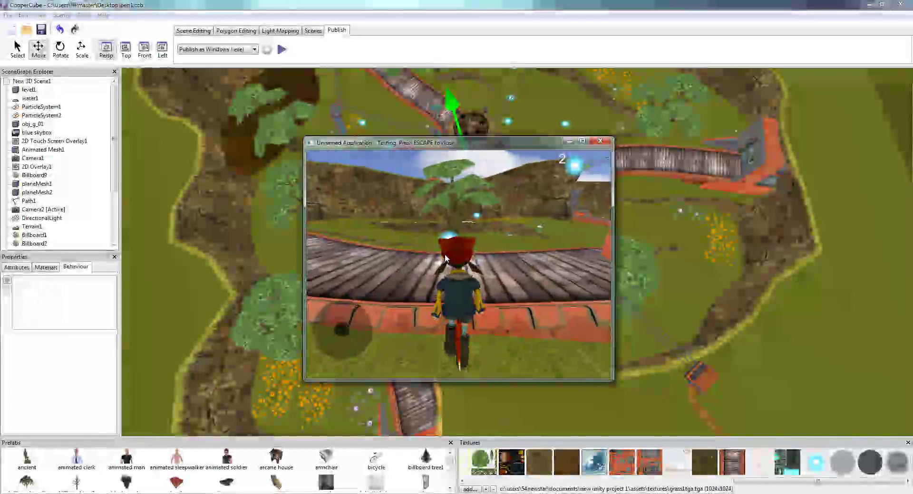
pyautogui.press('Right')
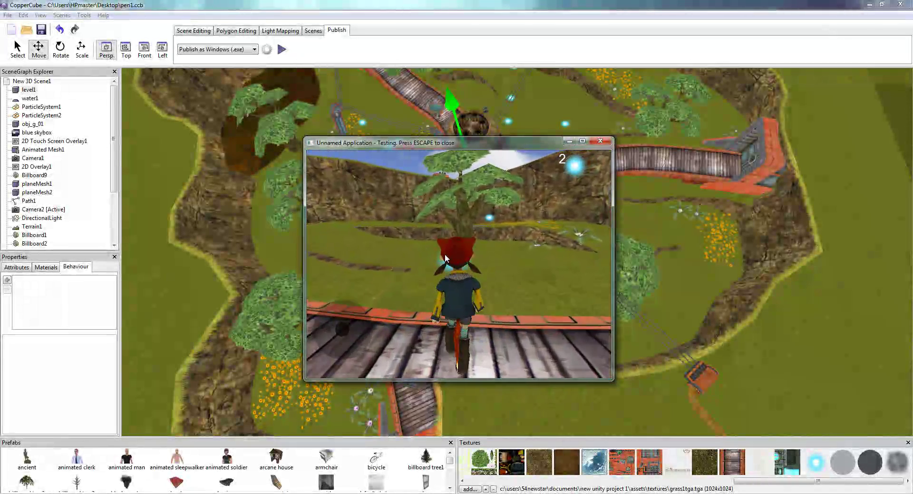
pyautogui.press('Right')
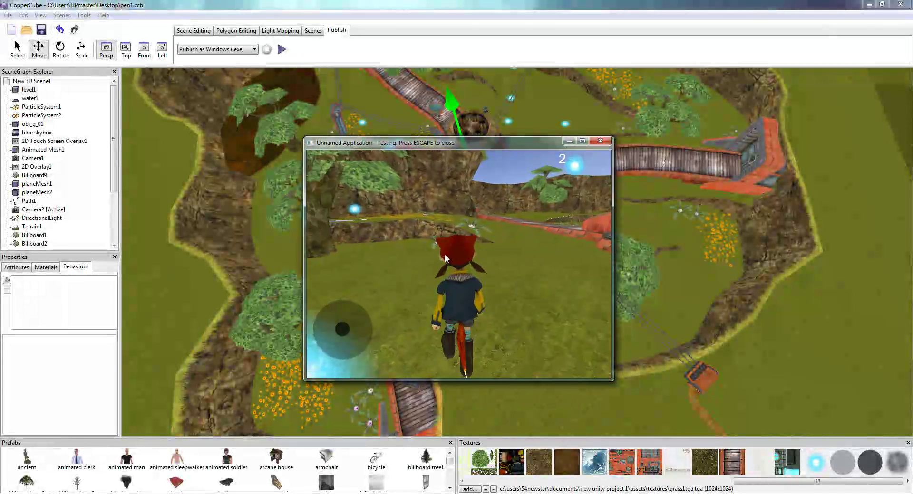
pyautogui.press('Left')
pyautogui.press('Right')
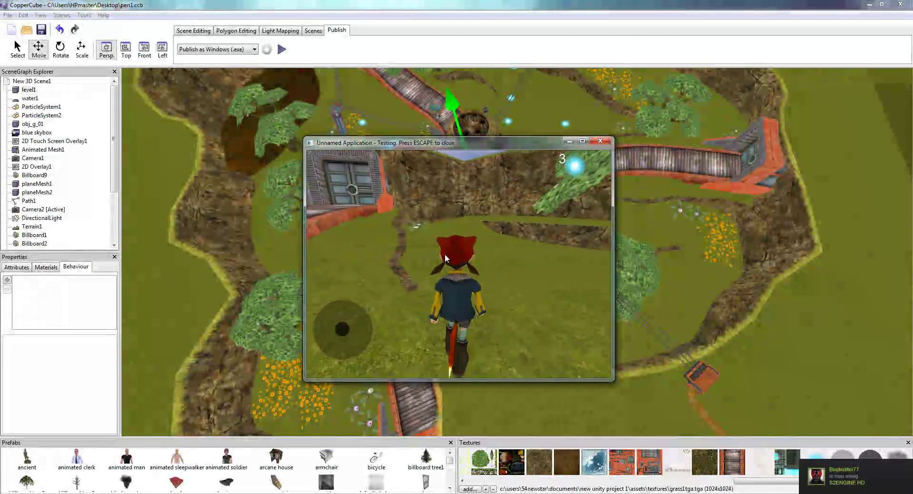
# Steer the character through the yellow flowers to collect the orb beside the cliff wall.
pyautogui.press('Left')
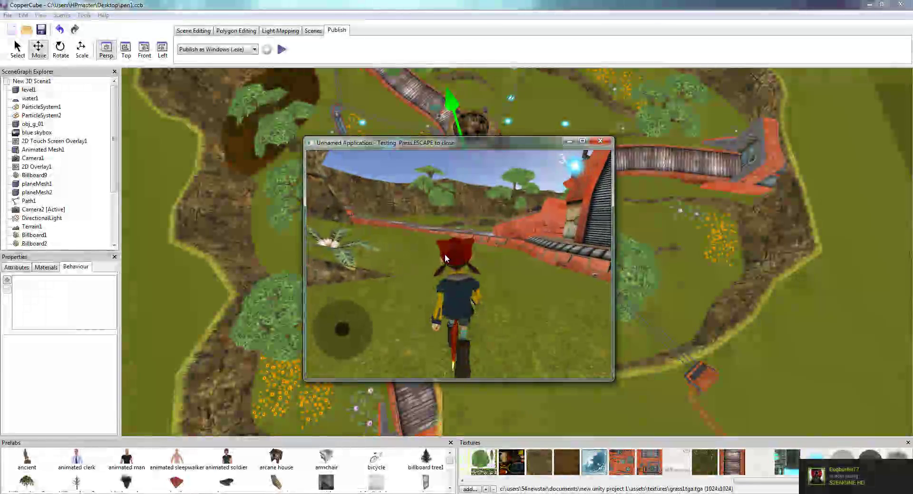
pyautogui.press('Right')
pyautogui.press('Left')
pyautogui.press('Left')
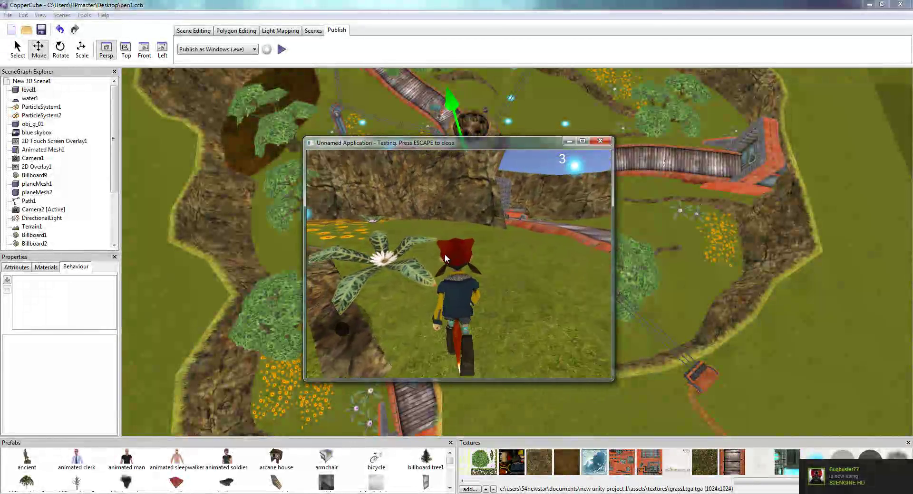
pyautogui.press('Right')
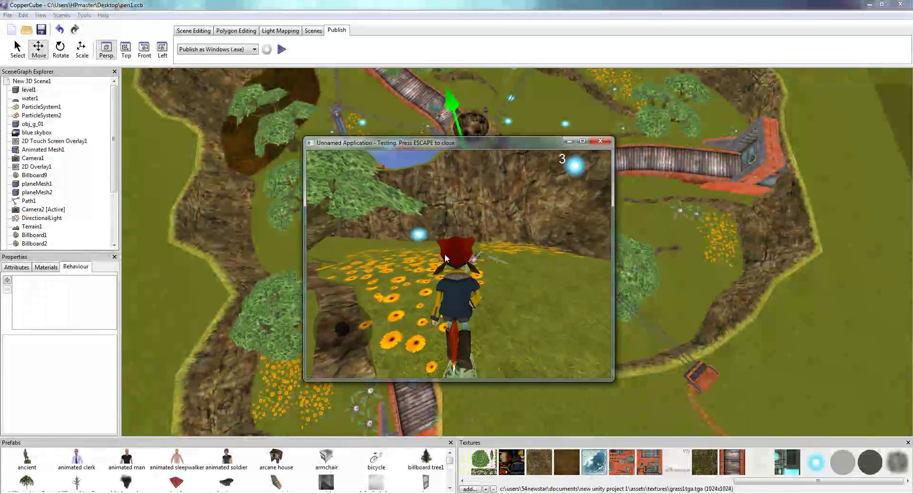
pyautogui.press('Left')
pyautogui.press('Left')
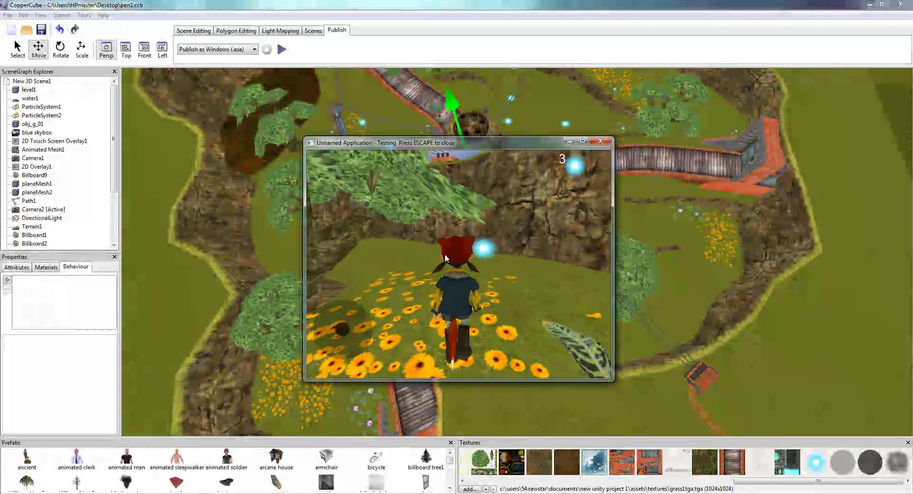
pyautogui.press('Right')
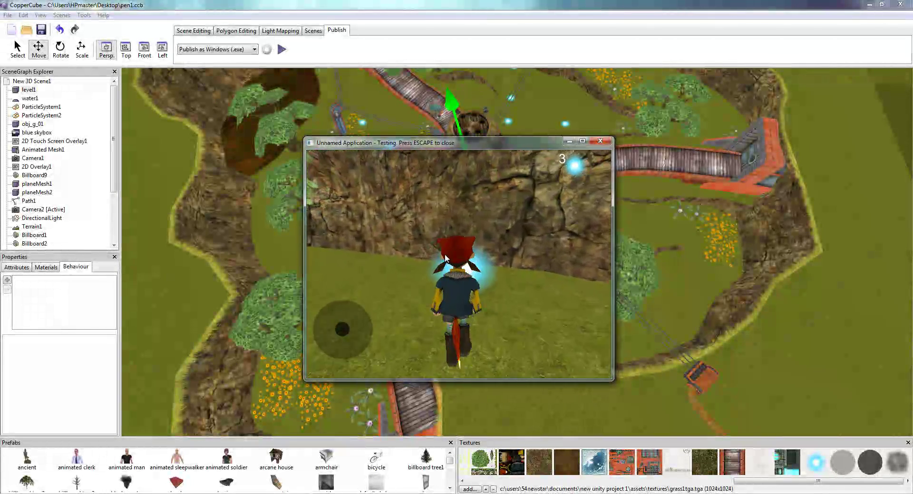
pyautogui.press('Right')
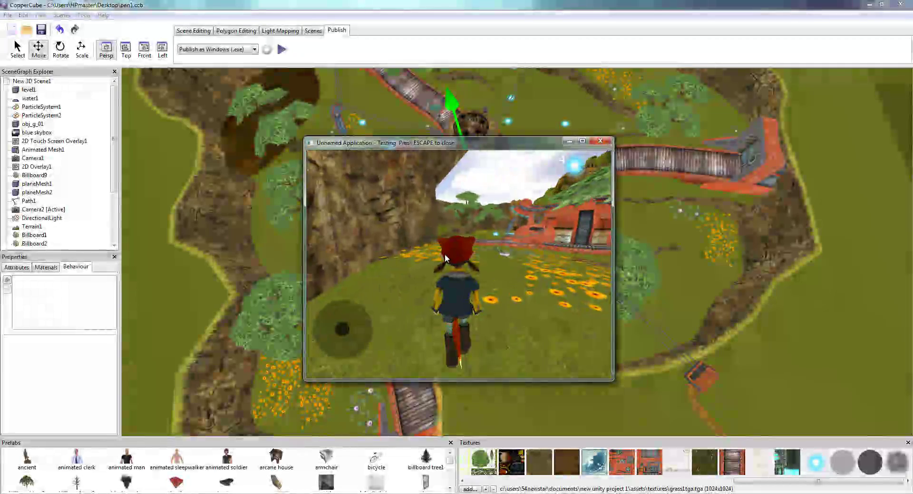
# Run the character back across the walkway onto the glowing blue platform's steps, then end the test.
pyautogui.press('Up')
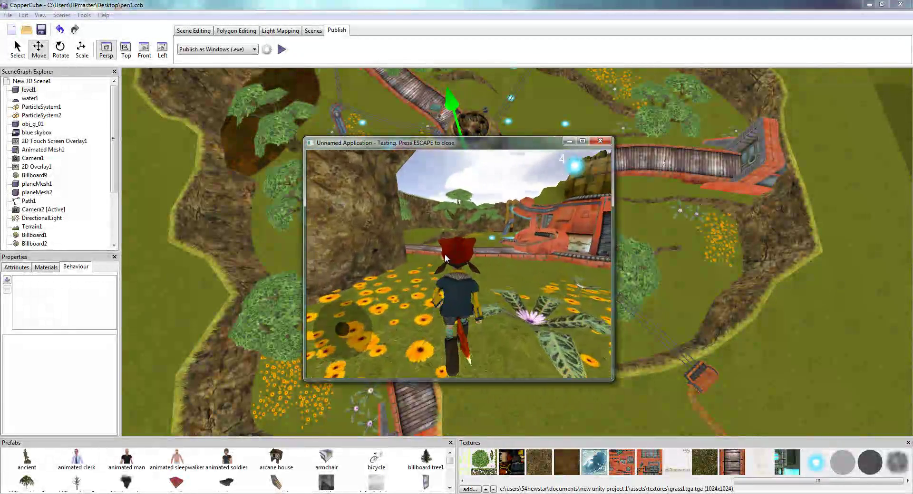
pyautogui.press('Up')
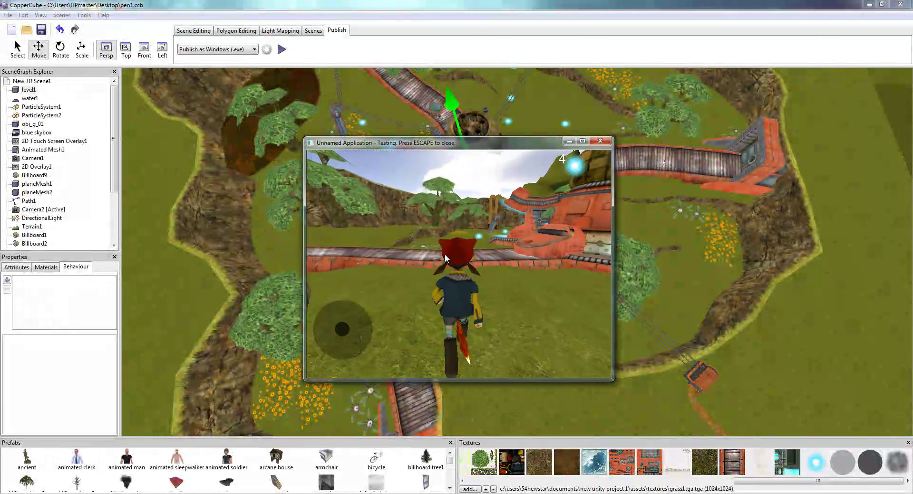
pyautogui.press('Up')
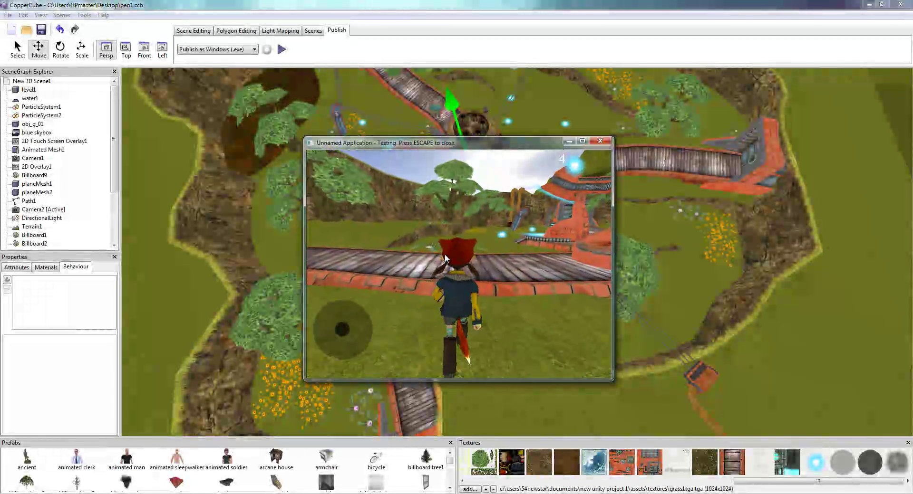
pyautogui.press('Up')
pyautogui.press('Right')
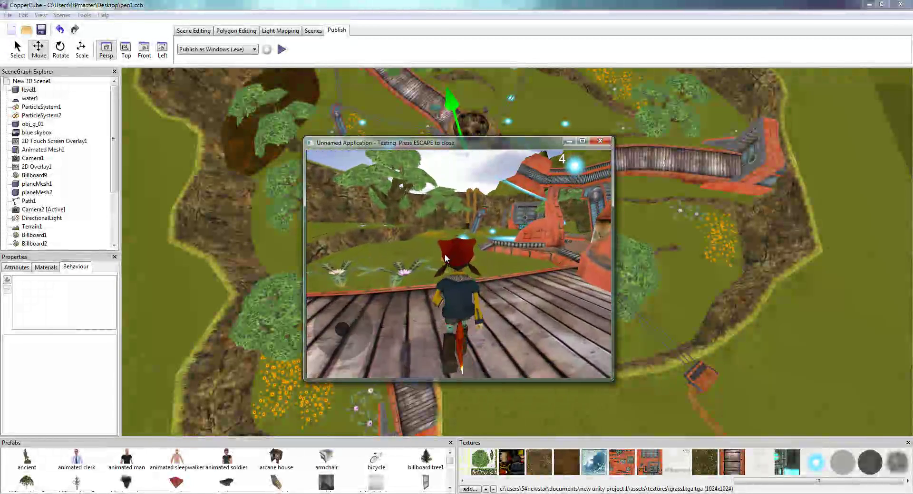
pyautogui.press('Up')
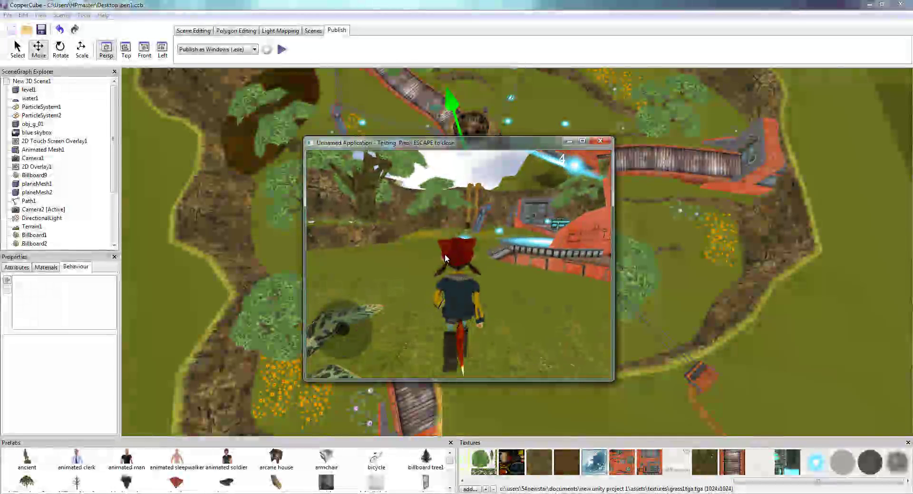
pyautogui.press('Up')
pyautogui.press('Right')
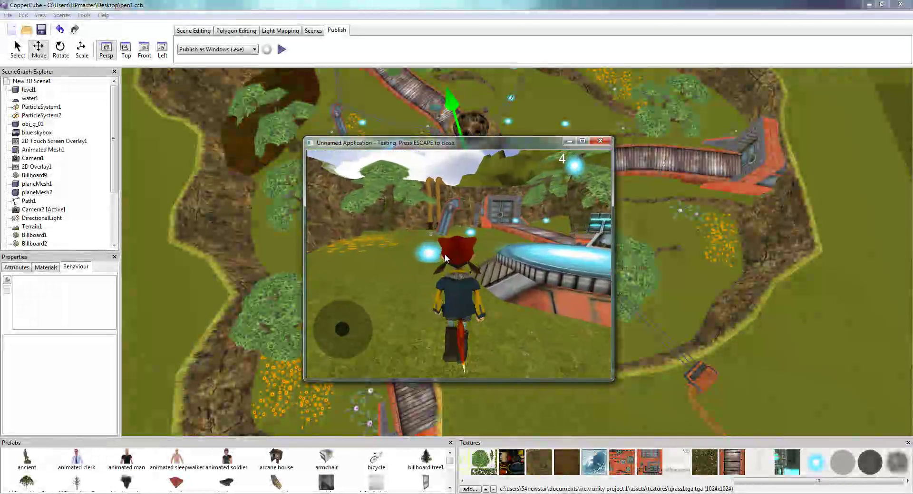
pyautogui.press('Right')
pyautogui.press('Up')
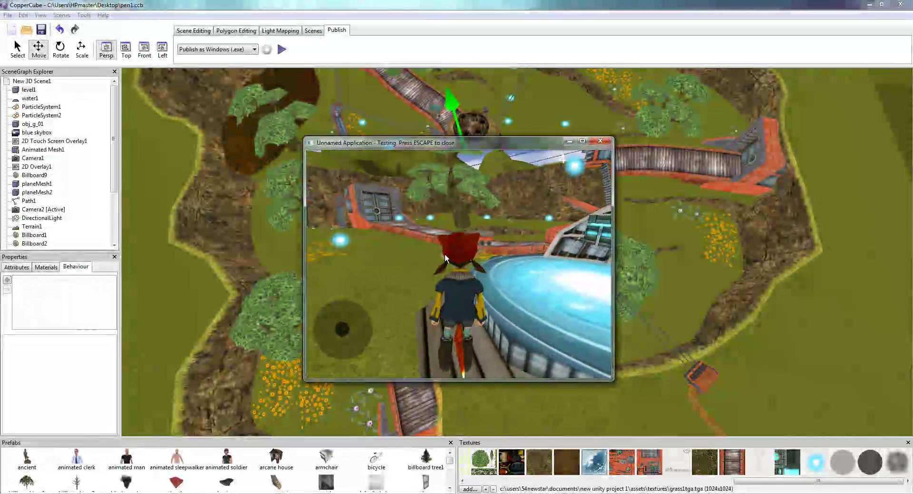
pyautogui.press('Escape')
# Create a plane 30 wide and 30 long with a texture repeat count of 1.
pyautogui.scroll(3, 406, 223)
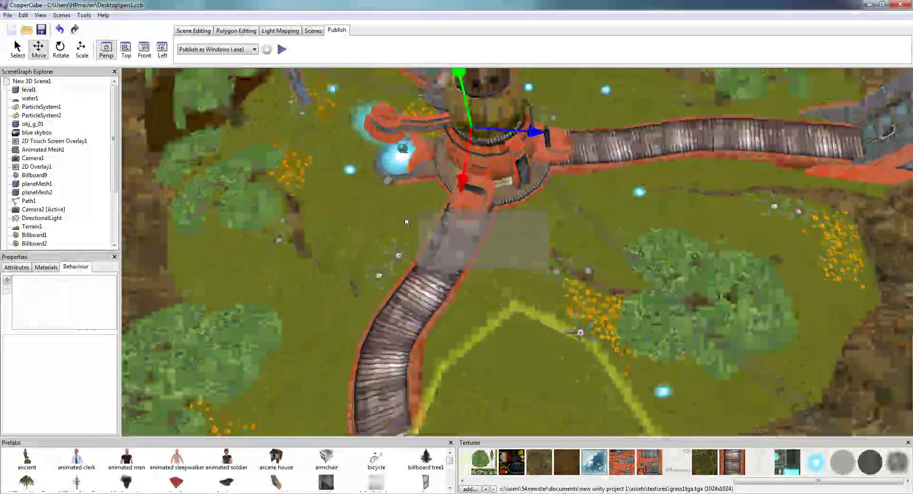
pyautogui.scroll(5, 506, 214)
pyautogui.moveTo(406, 222); pyautogui.dragTo(566, 218, button='middle')
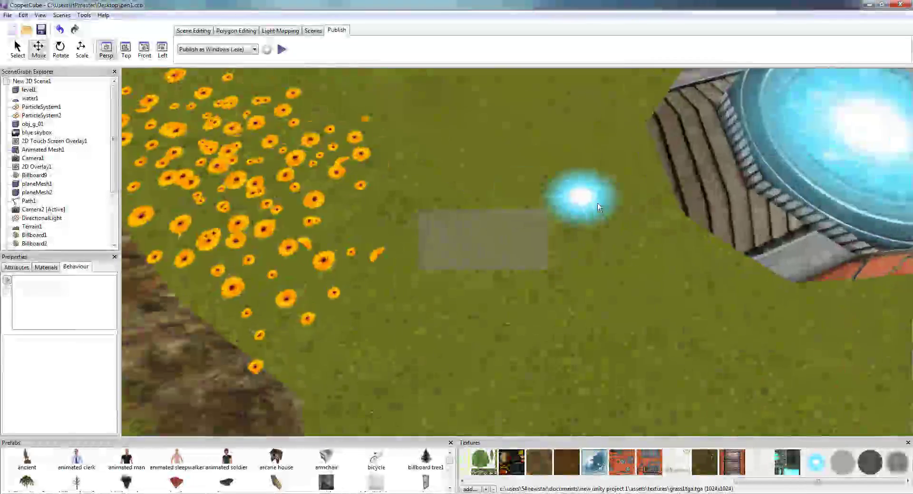
pyautogui.moveTo(566, 219); pyautogui.dragTo(633, 174, button='right')
pyautogui.moveTo(633, 175); pyautogui.dragTo(605, 166, button='middle')
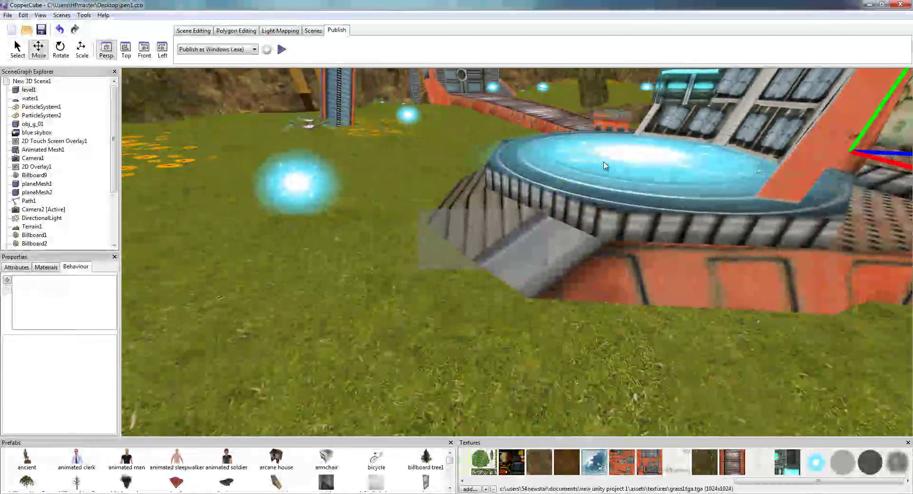
pyautogui.scroll(-3, 605, 166)
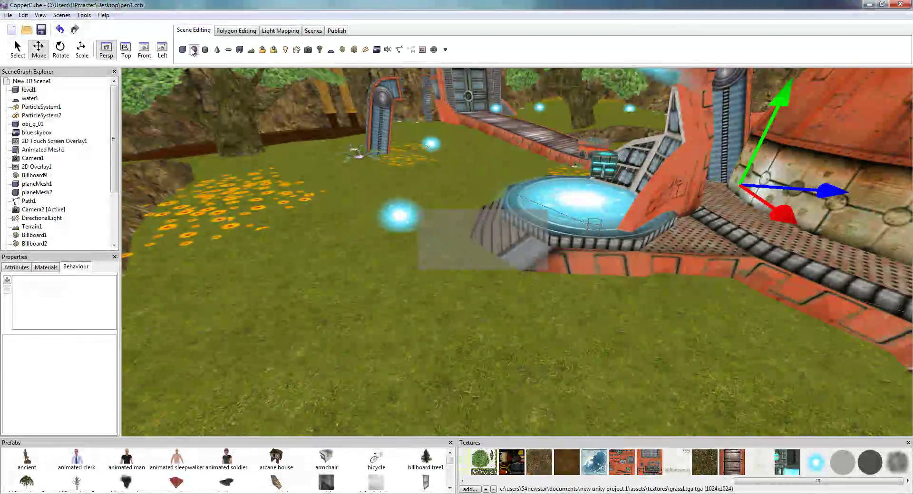
pyautogui.click(230, 50)
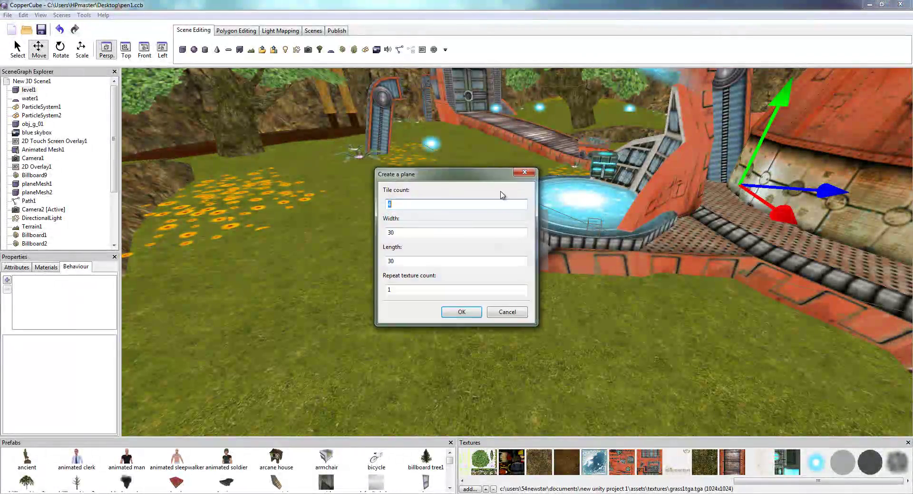
pyautogui.click(463, 314)
# Move the new plane over the steps in front of the glowing blue platform and lower it slightly.
pyautogui.moveTo(368, 109); pyautogui.dragTo(421, 131, button='middle')
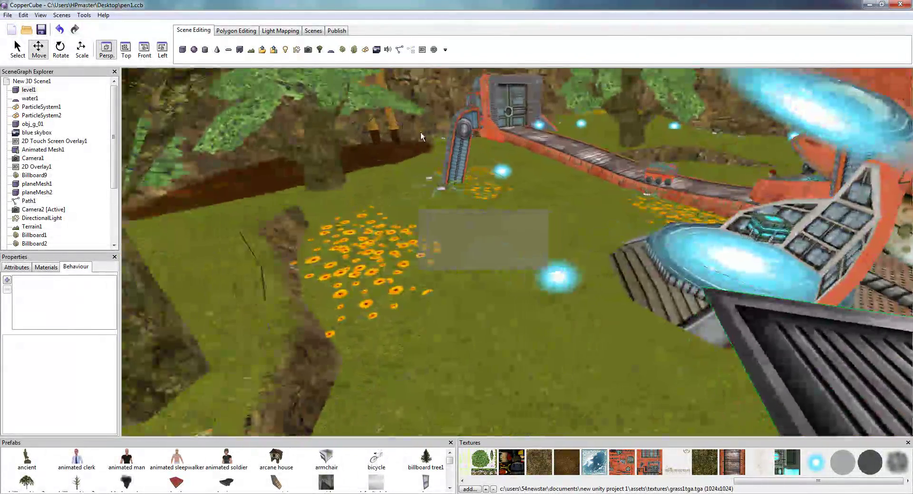
pyautogui.moveTo(420, 132); pyautogui.dragTo(455, 136, button='right')
pyautogui.moveTo(709, 203); pyautogui.dragTo(607, 239)
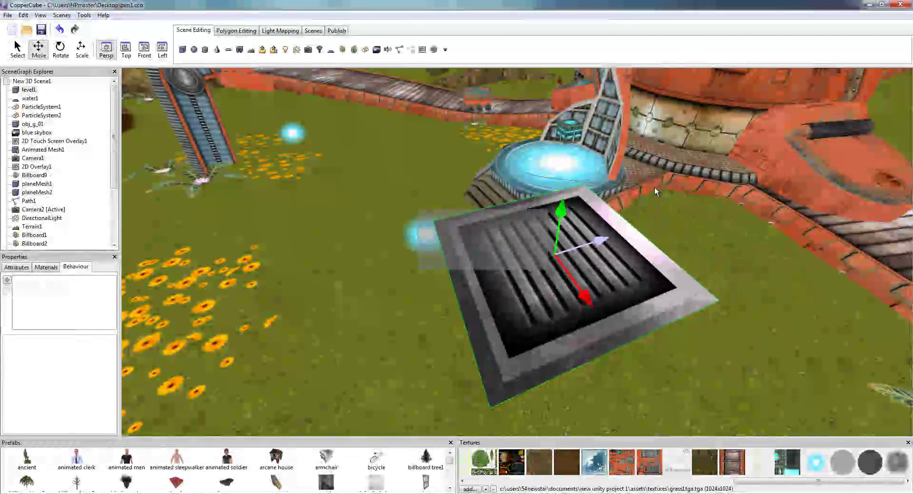
pyautogui.moveTo(588, 305); pyautogui.dragTo(501, 199)
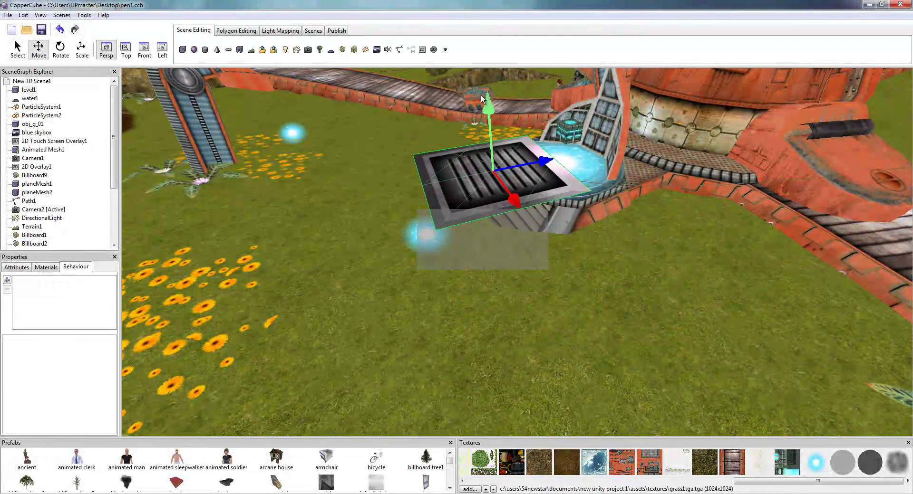
pyautogui.moveTo(481, 96); pyautogui.dragTo(489, 113)
pyautogui.scroll(3, 455, 99)
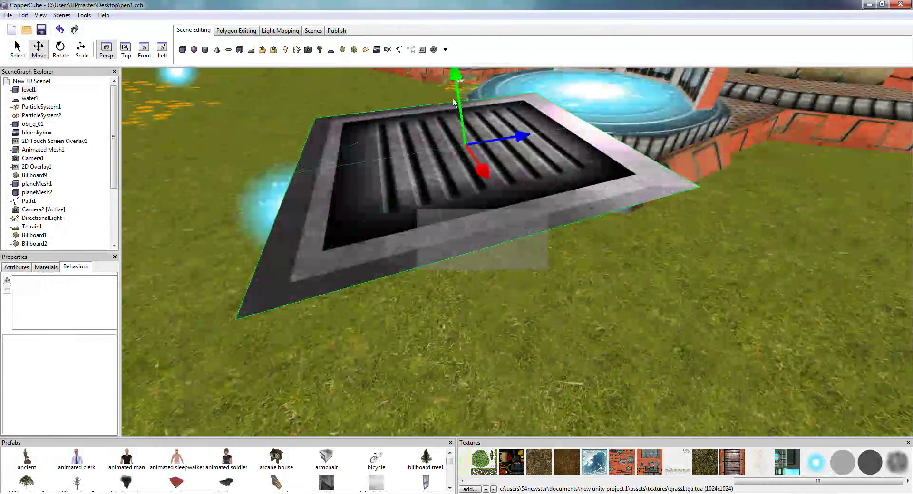
# Make the plane invisible and rotate it to -12 degrees about the X axis.
pyautogui.click(14, 267)
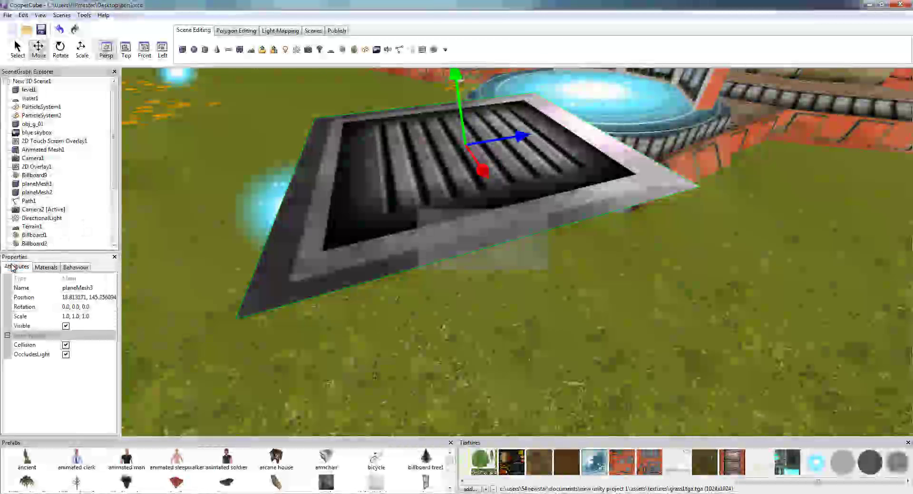
pyautogui.click(66, 327)
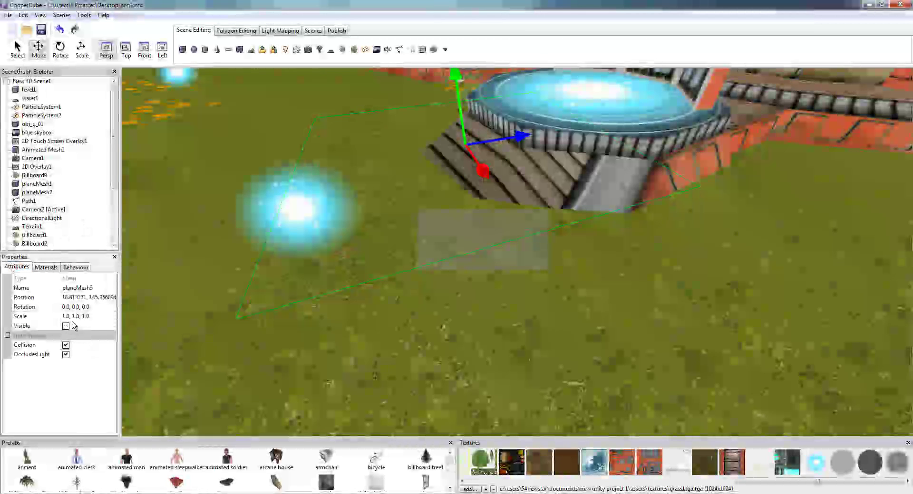
pyautogui.click(58, 47)
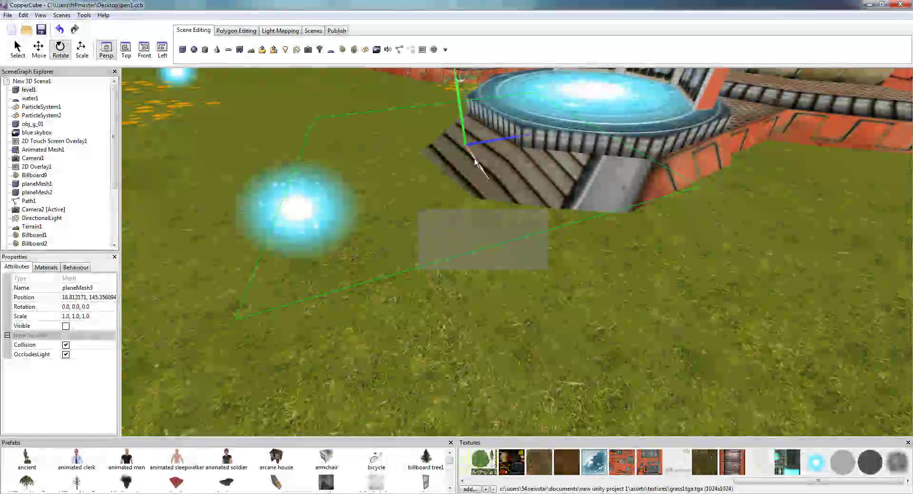
pyautogui.moveTo(473, 159); pyautogui.dragTo(508, 164)
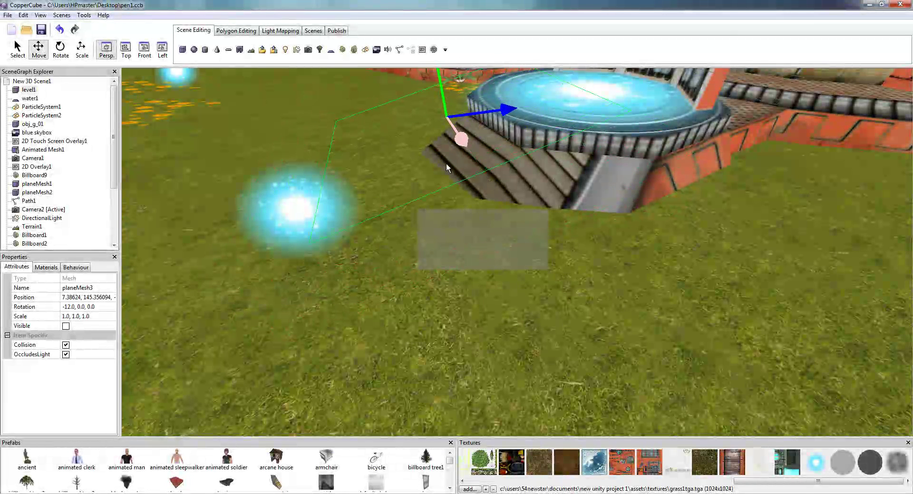
# Make the tilted plane visible again and reposition it as a ramp over the blue platform's steps.
pyautogui.moveTo(438, 80); pyautogui.dragTo(440, 88)
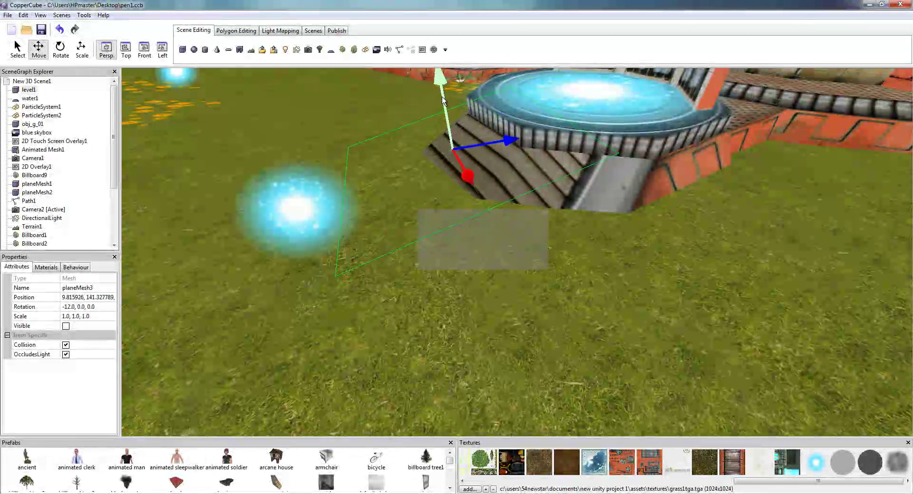
pyautogui.click(65, 327)
pyautogui.moveTo(304, 141); pyautogui.dragTo(385, 135)
pyautogui.scroll(-3, 517, 168)
pyautogui.moveTo(517, 180)
pyautogui.mouseDown()
pyautogui.moveTo(495, 187)
pyautogui.moveTo(509, 190)
pyautogui.mouseUp()
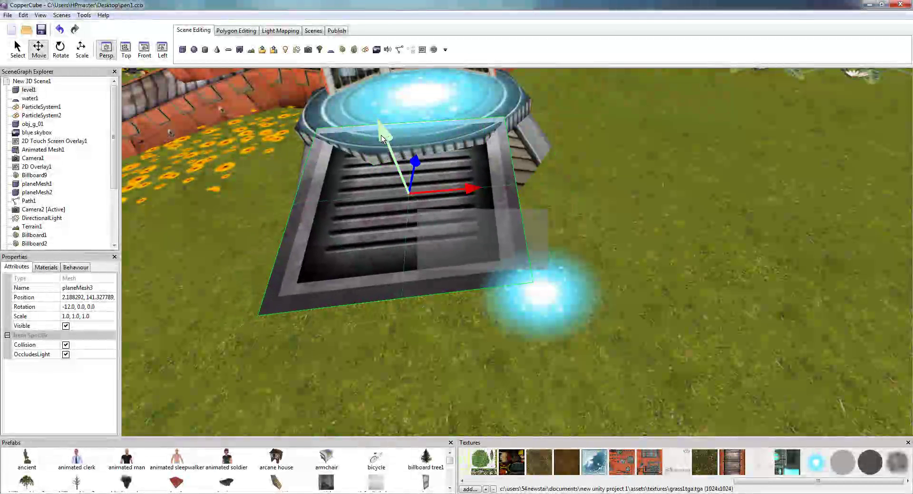
# Tilt the ramp plane to -25 degrees about the X axis and adjust its height against the edge of the glowing platform.
pyautogui.moveTo(382, 139); pyautogui.dragTo(450, 142)
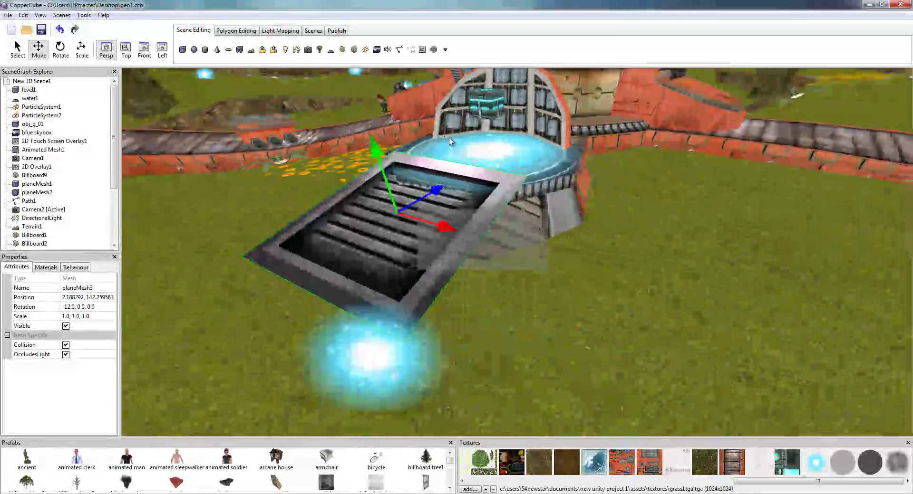
pyautogui.scroll(1, 451, 142)
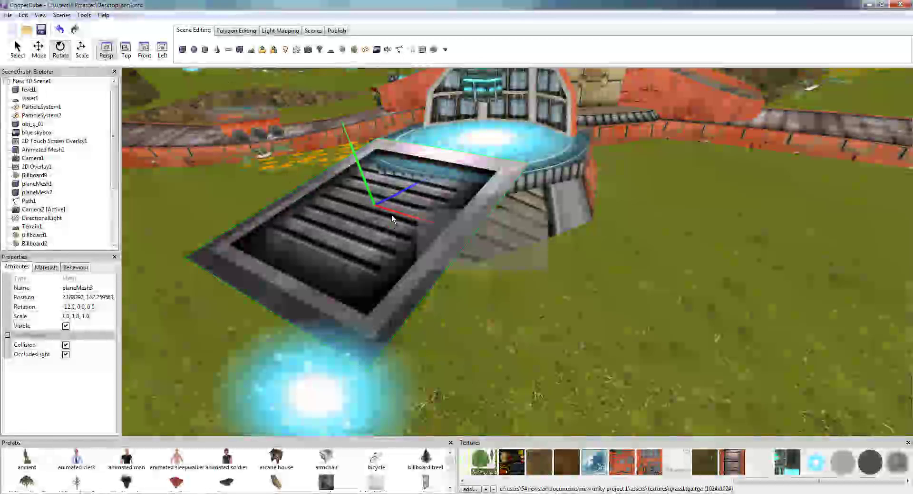
pyautogui.moveTo(393, 214); pyautogui.dragTo(398, 212)
pyautogui.click(38, 47)
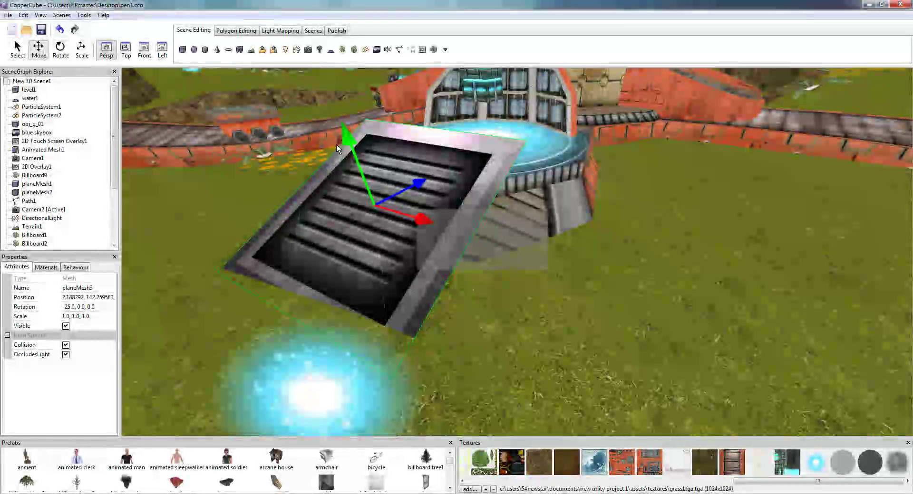
pyautogui.moveTo(347, 142)
pyautogui.mouseDown()
pyautogui.moveTo(353, 152)
pyautogui.moveTo(352, 141)
pyautogui.mouseUp()
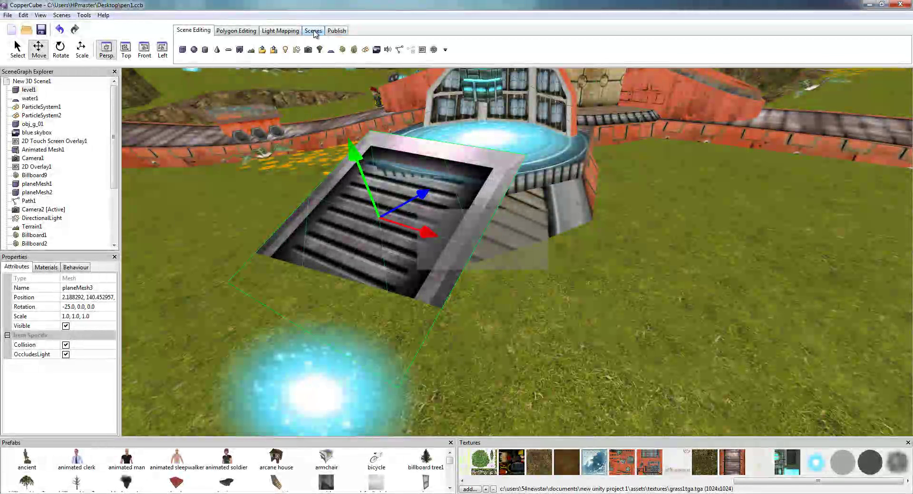
# Publish and test the Windows (.exe) application, running the character alongside the boardwalk to collect the orb on the grass near the door.
pyautogui.click(281, 50)
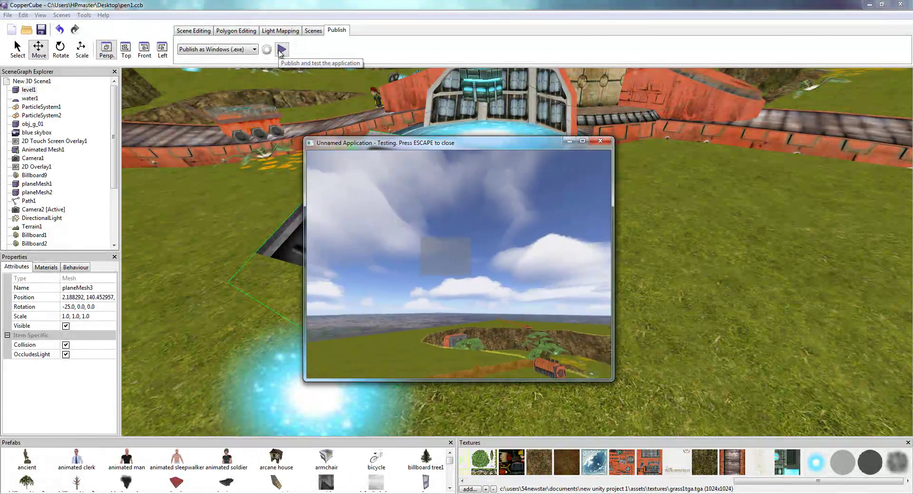
pyautogui.click(458, 262)
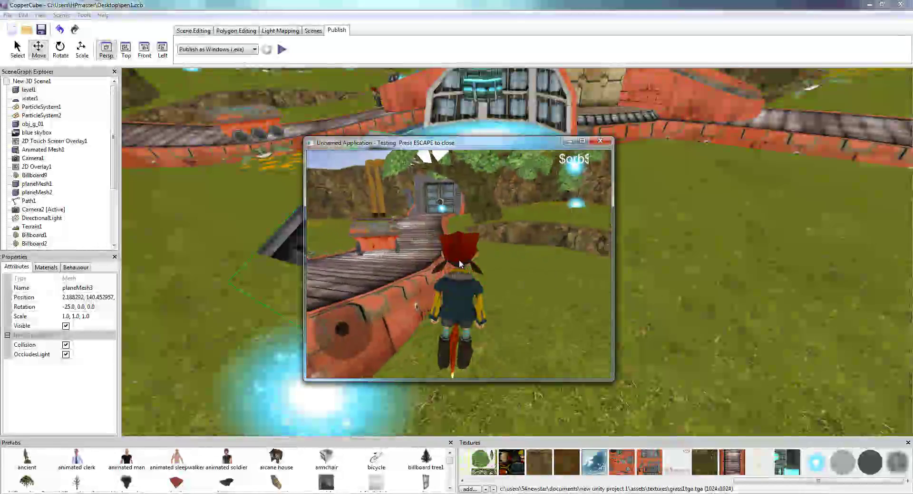
pyautogui.press('Up')
pyautogui.press('Left')
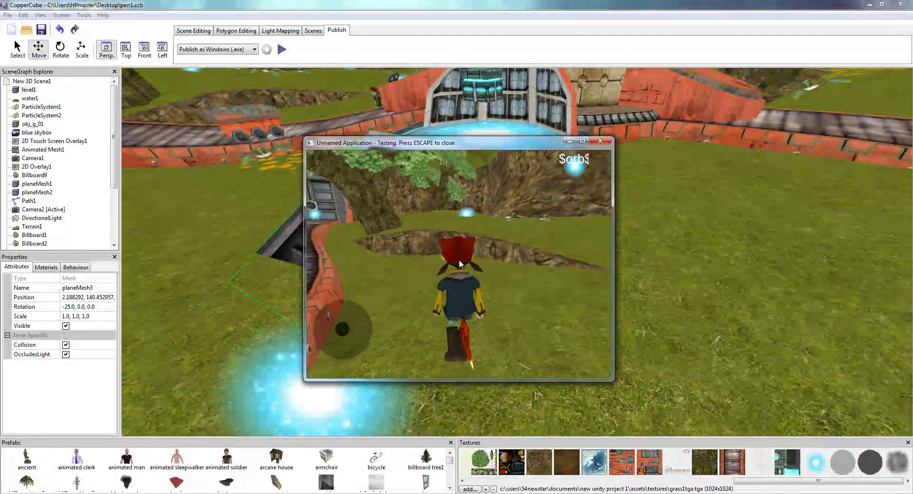
pyautogui.press('Up')
pyautogui.press('Right')
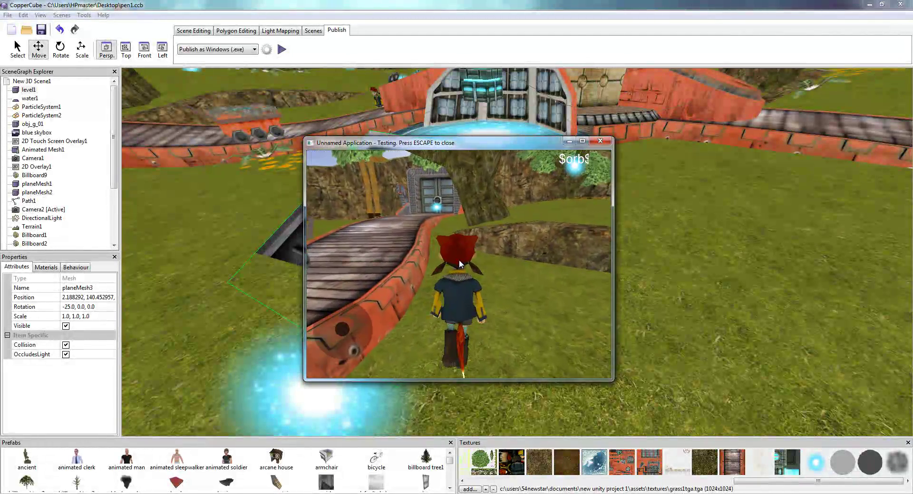
pyautogui.press('Left')
pyautogui.press('Up')
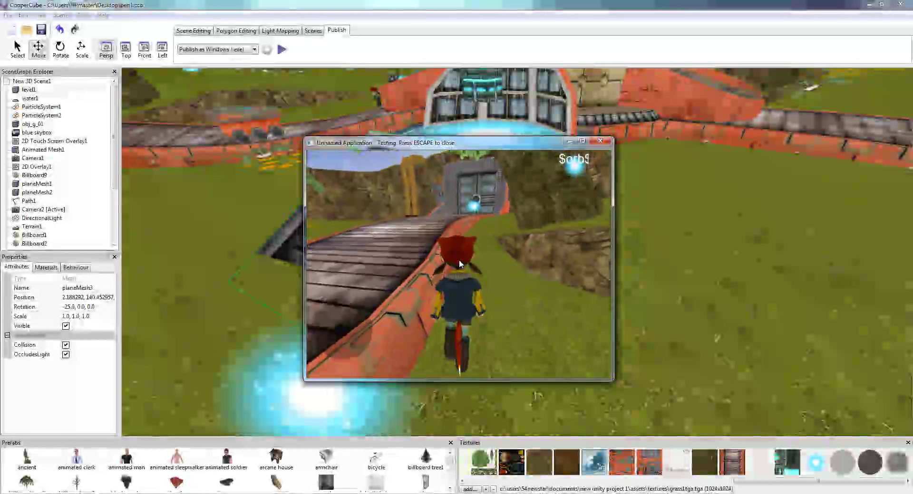
pyautogui.press('Left')
pyautogui.press('Up')
pyautogui.press('Right')
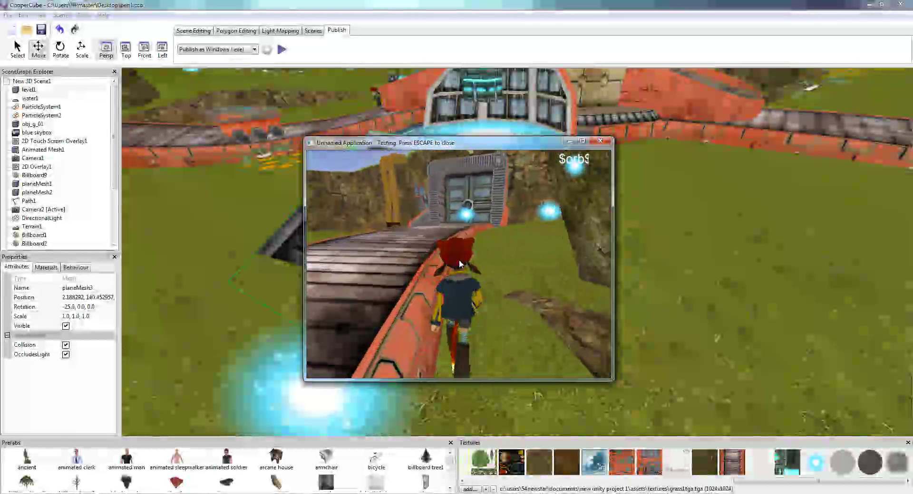
pyautogui.press('Up')
pyautogui.press('Right')
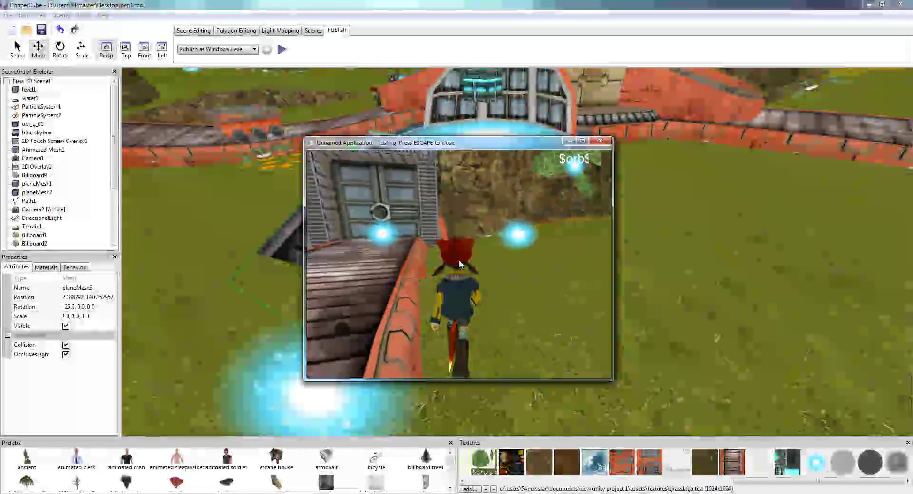
pyautogui.press('Left')
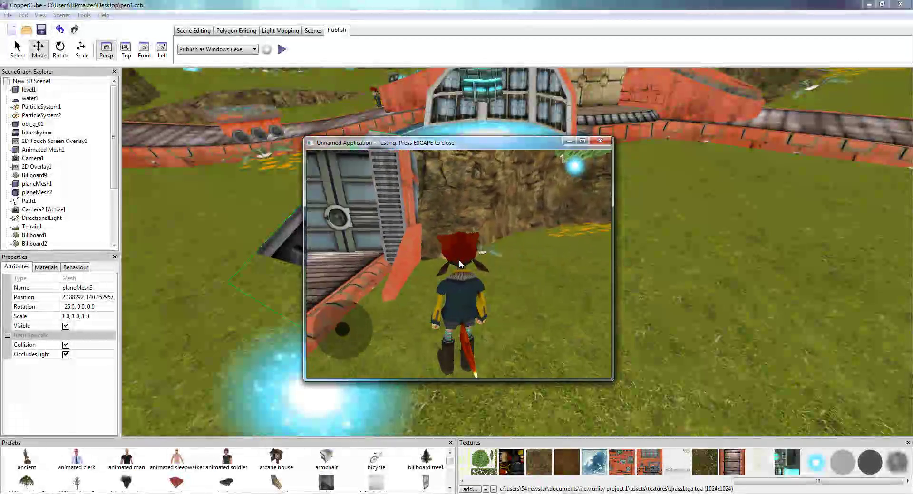
# Run the character over the boardwalk to collect the orb by the door, then across the grass toward the ramp plane.
pyautogui.press('Left')
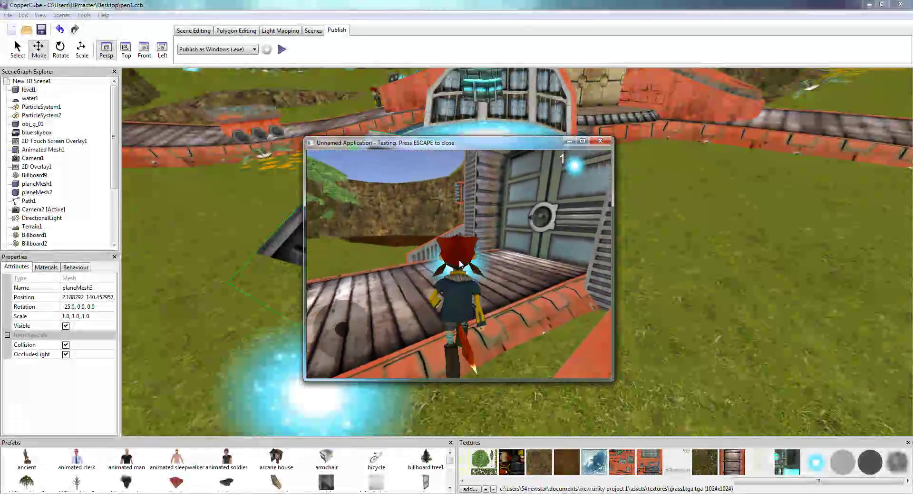
pyautogui.press('Left')
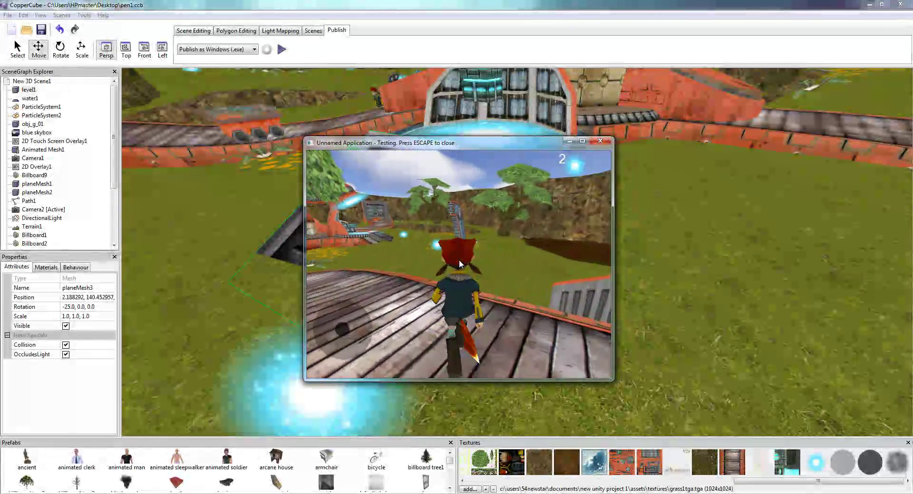
pyautogui.press('Up')
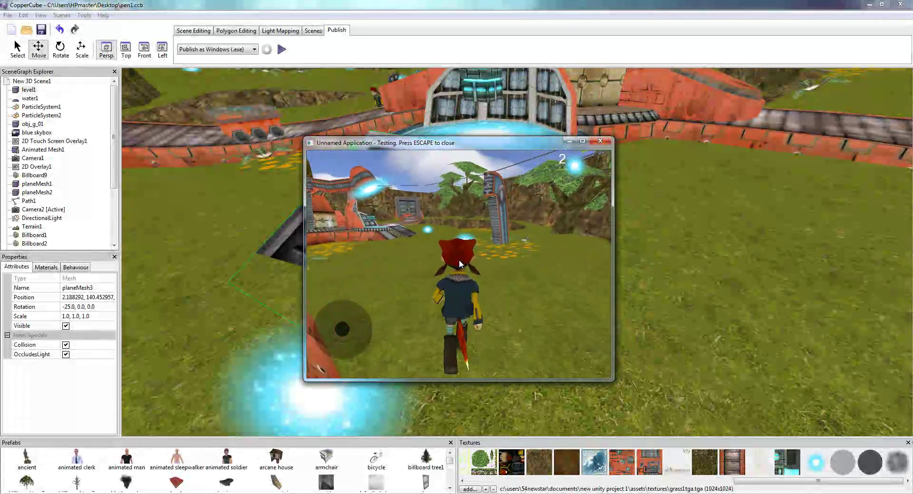
pyautogui.press('Left')
pyautogui.press('Up')
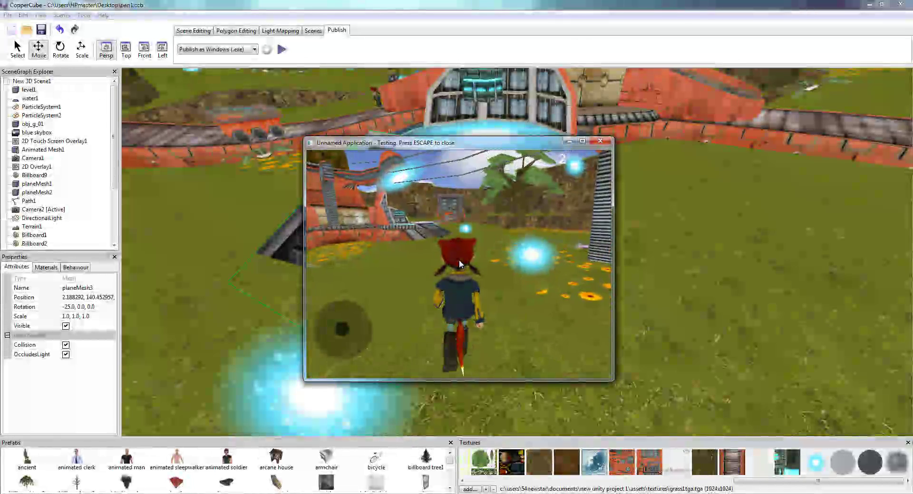
pyautogui.press('Up')
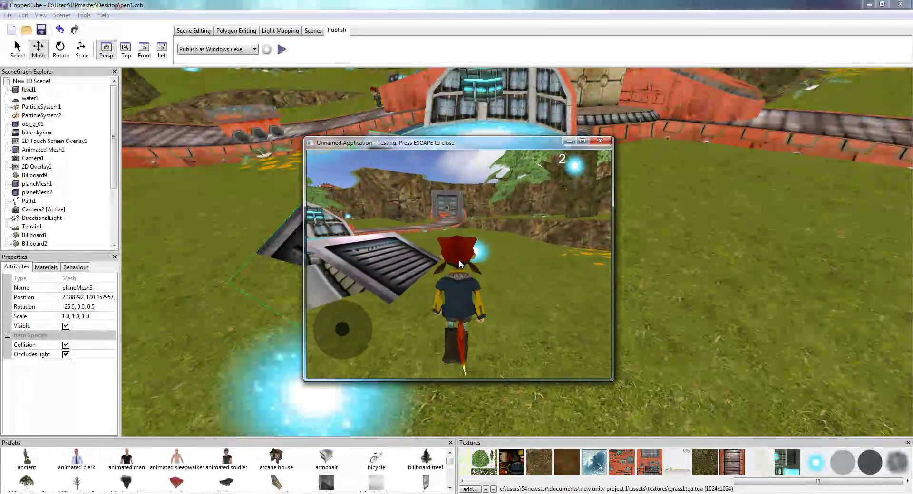
# Test the ramp by walking the character up onto the glowing platform, around it and back down to the grass.
pyautogui.press('Left')
pyautogui.press('Up')
pyautogui.press('Up')
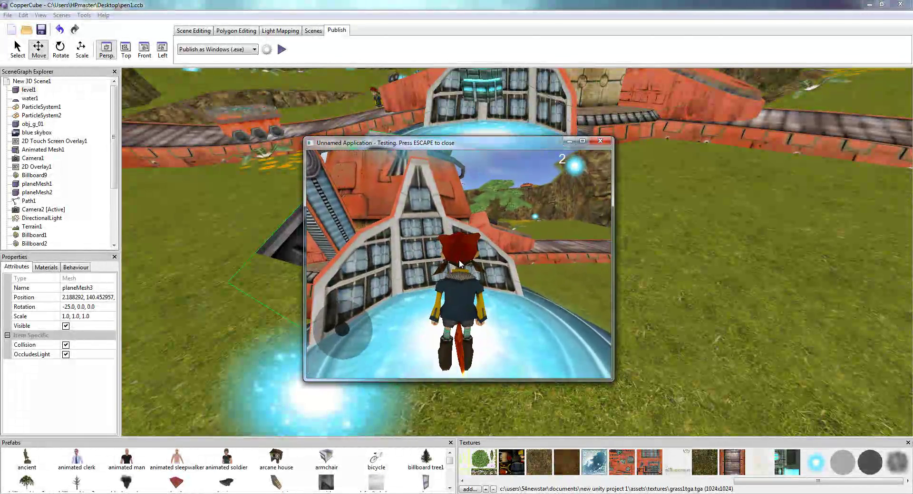
pyautogui.press('Right')
pyautogui.press('Up')
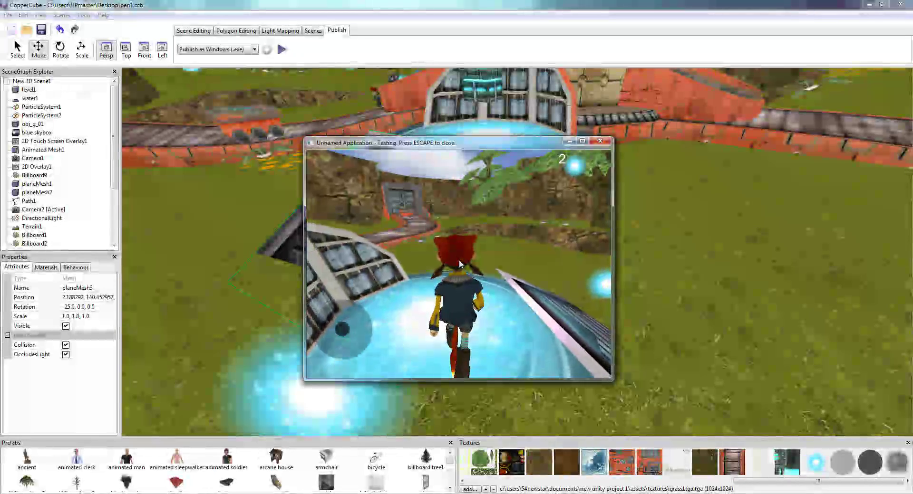
pyautogui.press('Right')
pyautogui.press('Left')
pyautogui.press('Up')
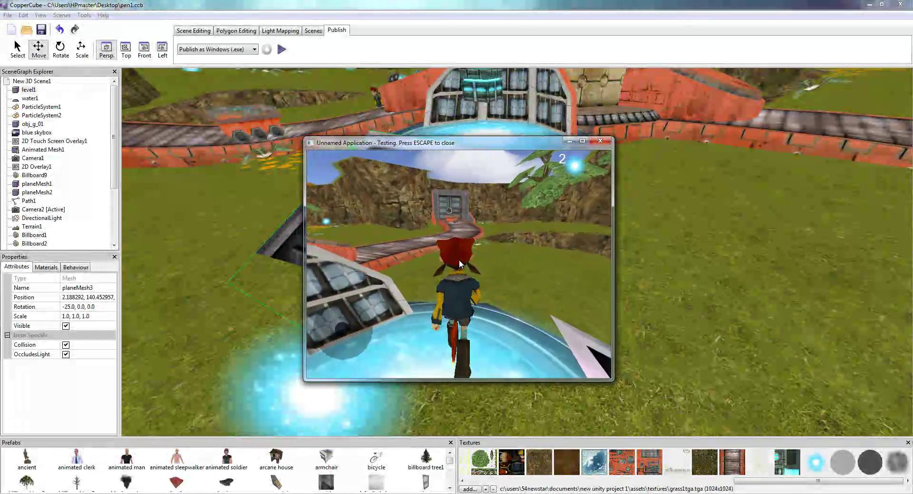
pyautogui.press('Right')
pyautogui.press('Up')
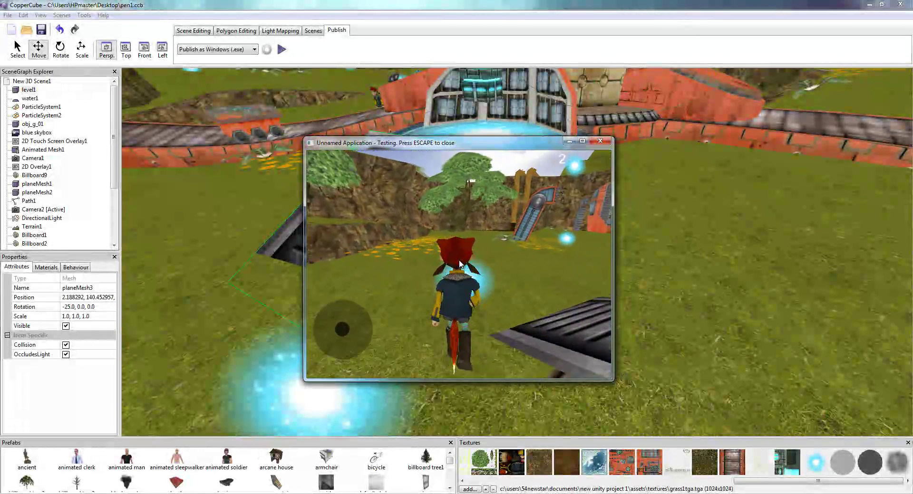
# Collect the orb beside the ramp and the one past the flower patch with the character.
pyautogui.press('Up')
pyautogui.press('Right')
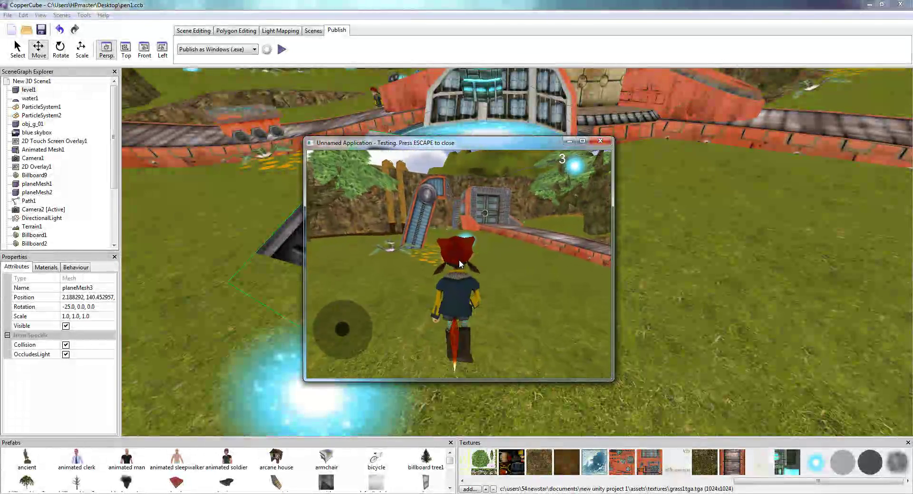
pyautogui.press('Up')
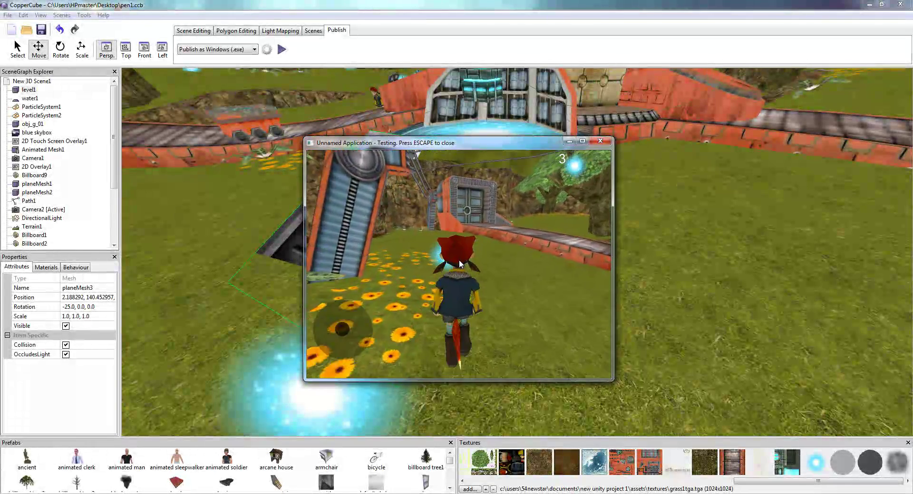
pyautogui.press('Up')
pyautogui.press('Right')
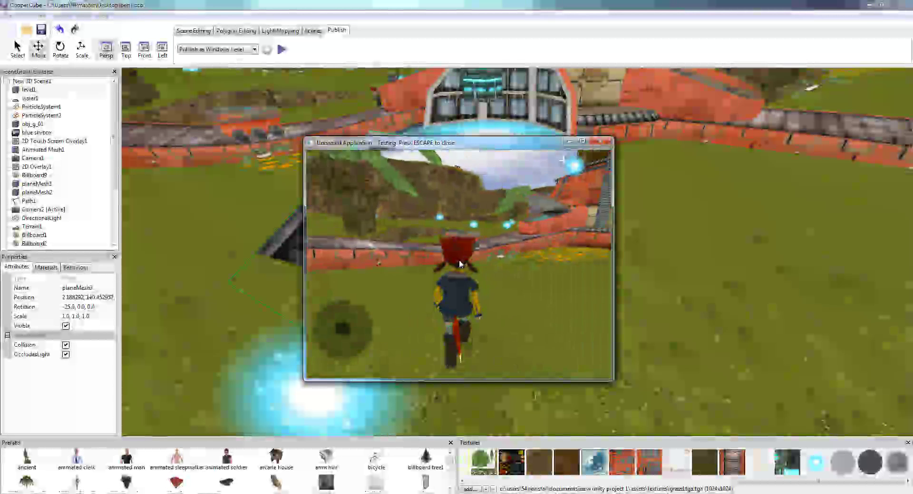
# Run the character up to the door and across the boardwalk to the grass on its other side.
pyautogui.press('Left')
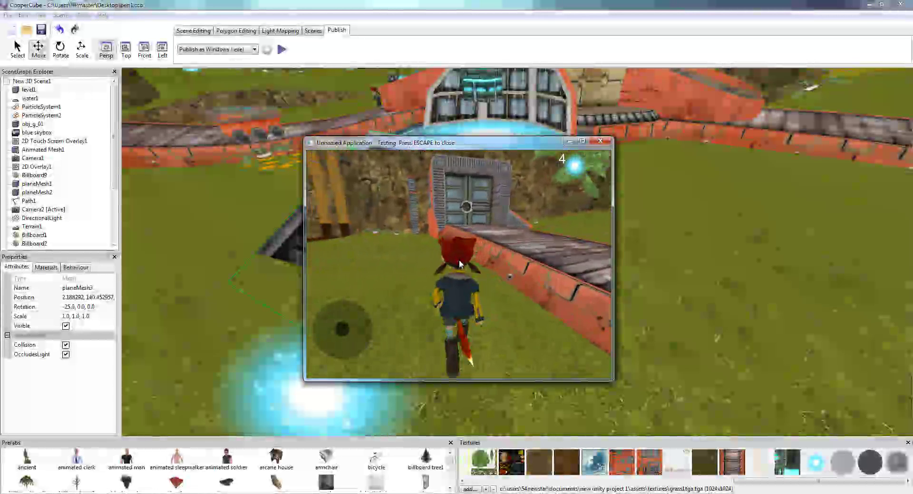
pyautogui.press('Up')
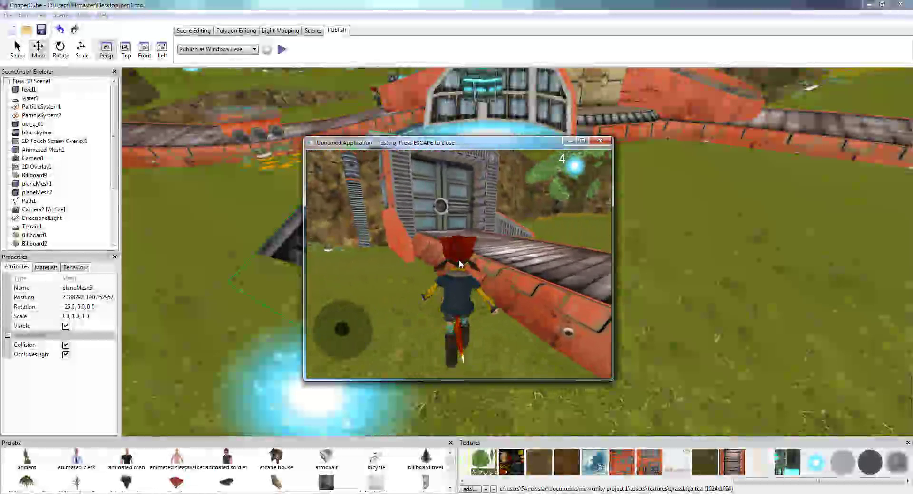
pyautogui.press('Up')
pyautogui.press('Right')
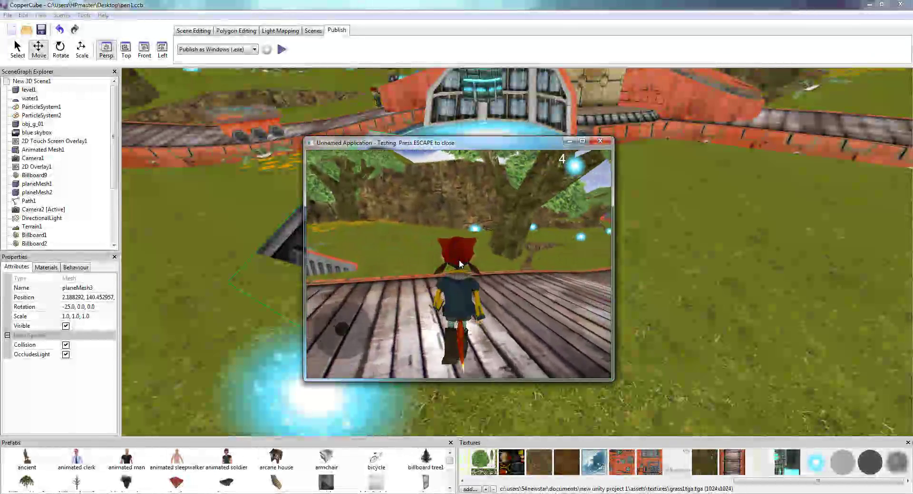
pyautogui.press('Up')
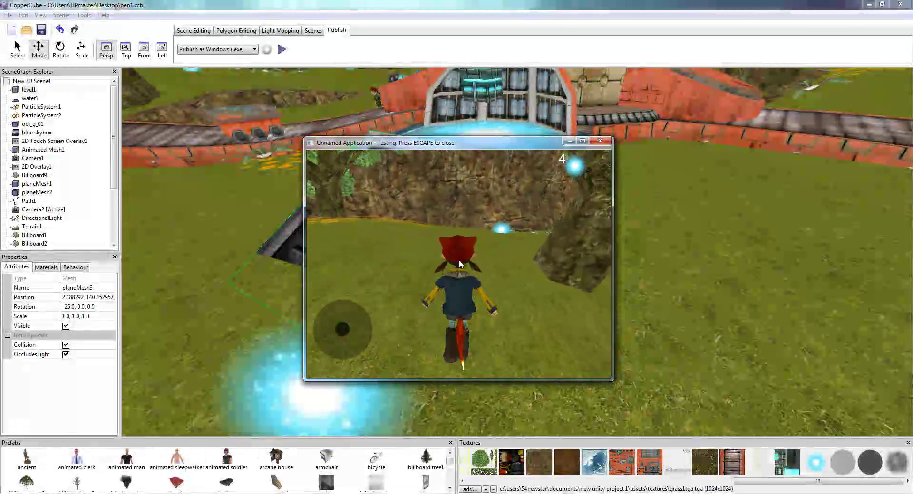
# Collect the orbs in the grass along the rock wall and turn the character toward the central tower.
pyautogui.press('Up')
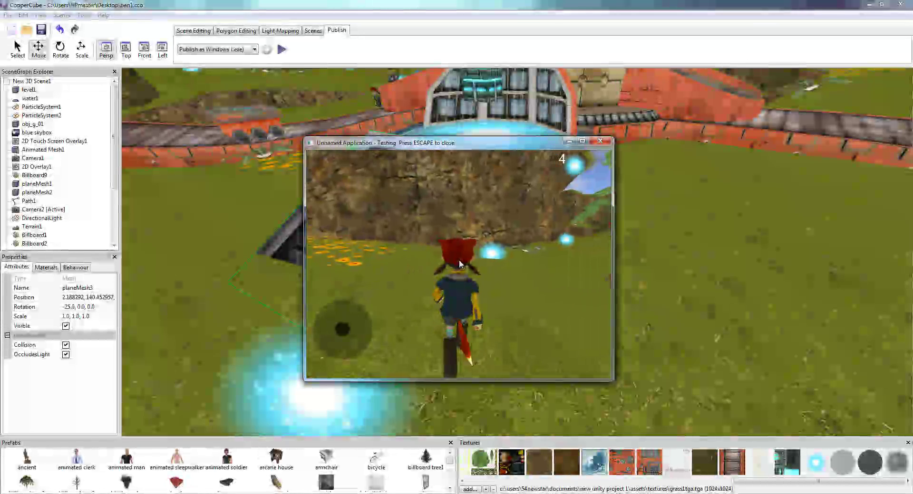
pyautogui.press('Right')
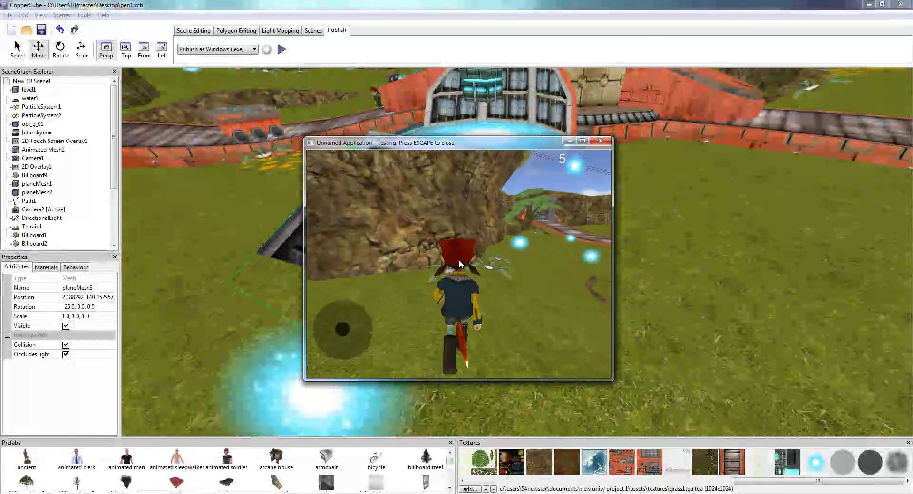
pyautogui.press('Right')
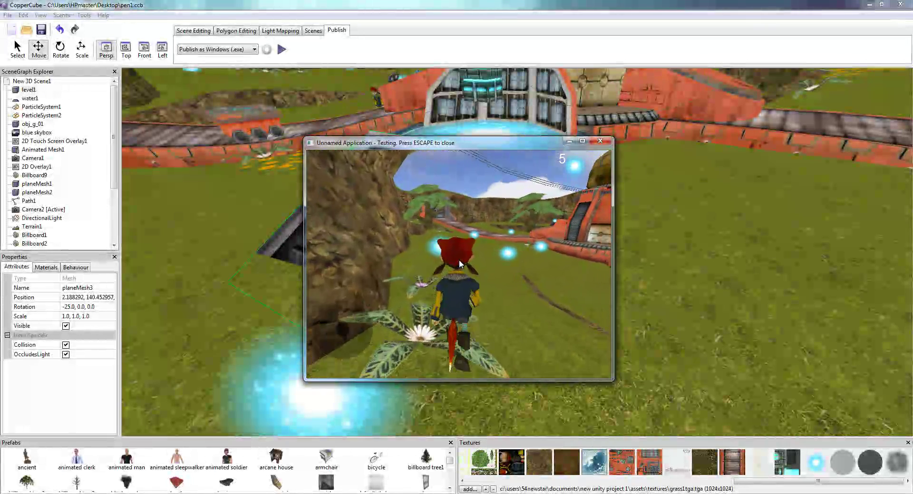
pyautogui.press('Left')
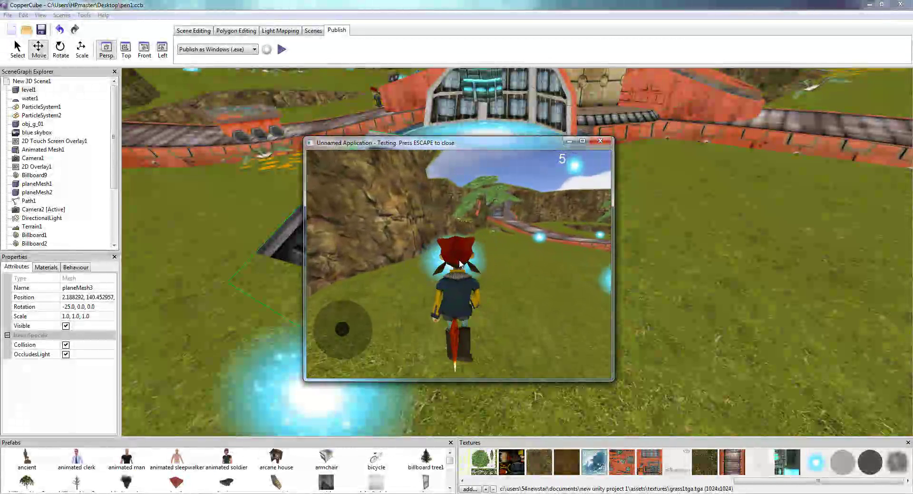
pyautogui.press('Up')
pyautogui.press('Right')
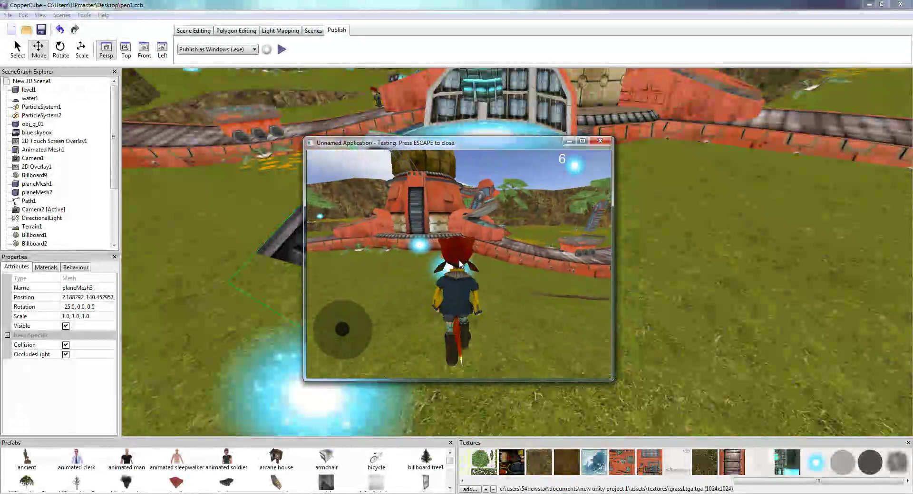
# Collect the orbs in front of the central tower, then run the character past the large-leaved plants toward the next orb.
pyautogui.press('Up')
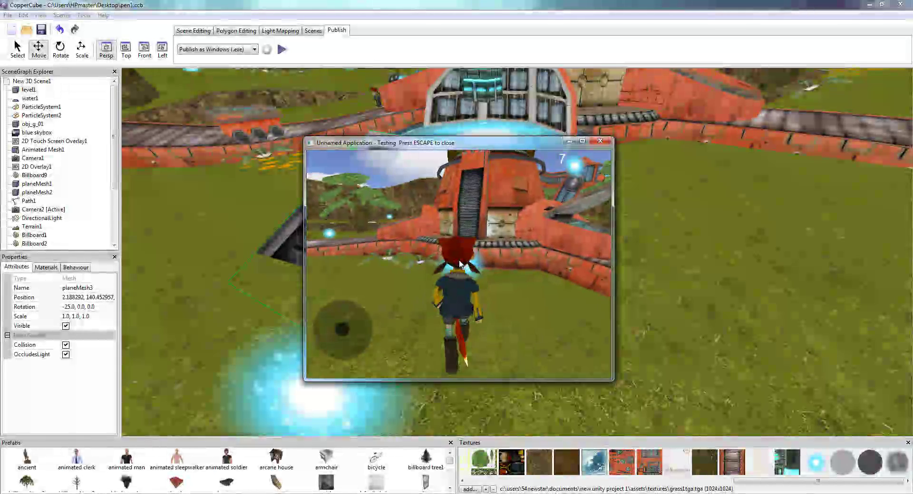
pyautogui.press('Up')
pyautogui.press('Left')
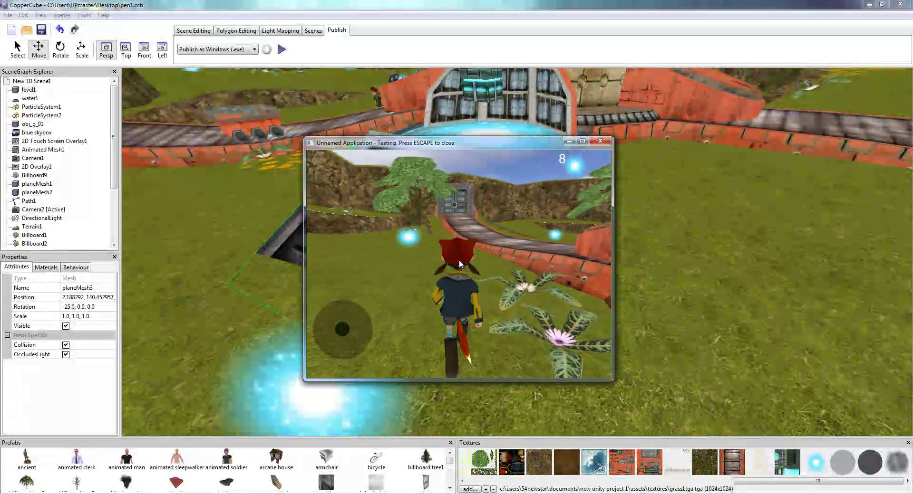
pyautogui.press('Left')
pyautogui.press('Up')
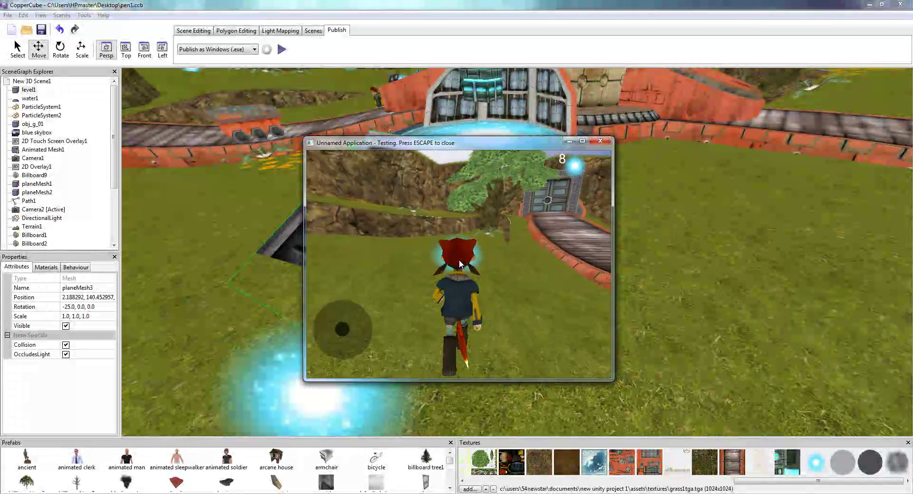
# Collect the orb in front of the tree, cross the boardwalk and pick up the tenth orb on the far grass.
pyautogui.press('Left')
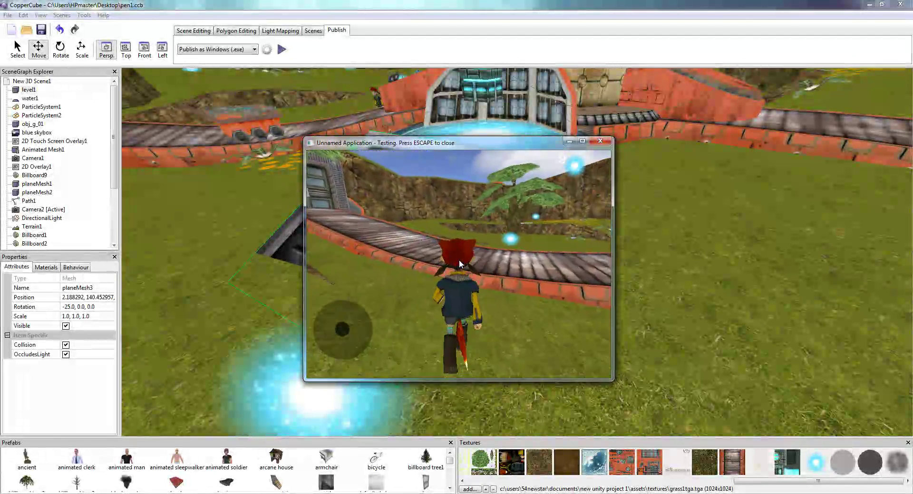
pyautogui.press('Up')
pyautogui.press('Right')
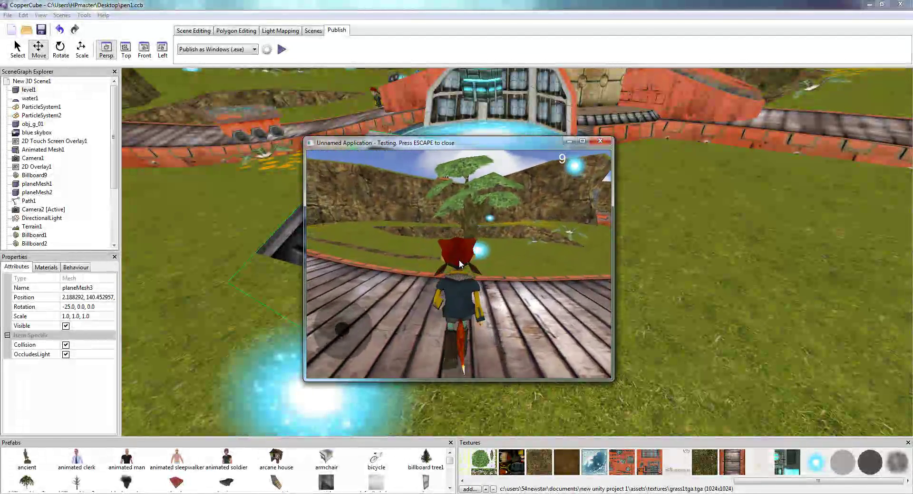
pyautogui.press('Up')
pyautogui.press('Right')
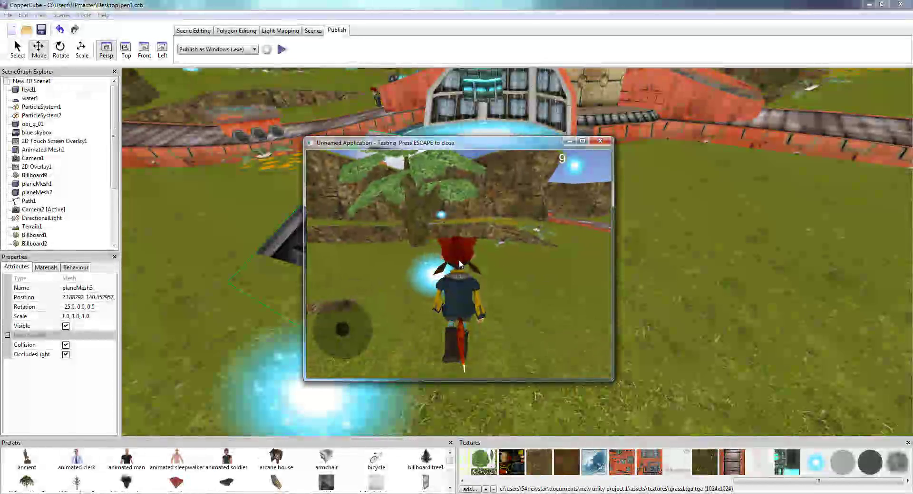
pyautogui.press('Right')
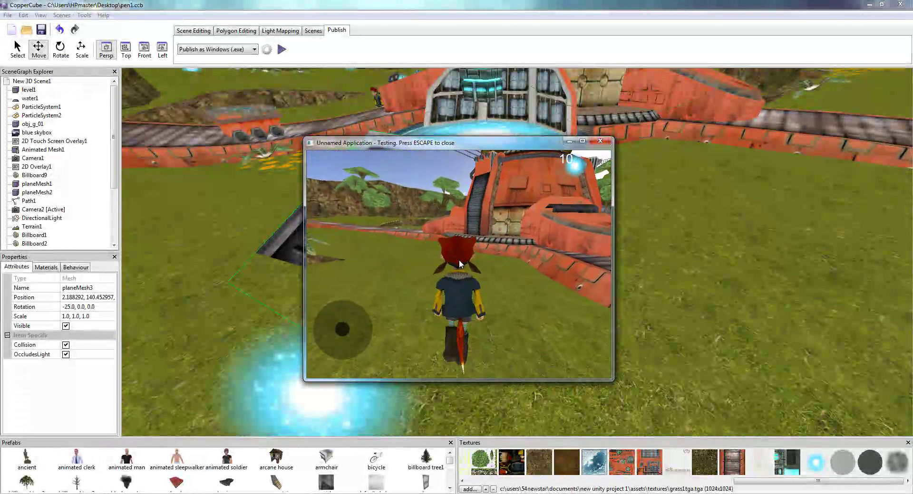
# Run the character back over the boardwalk onto the open grass on its other side.
pyautogui.press('Right')
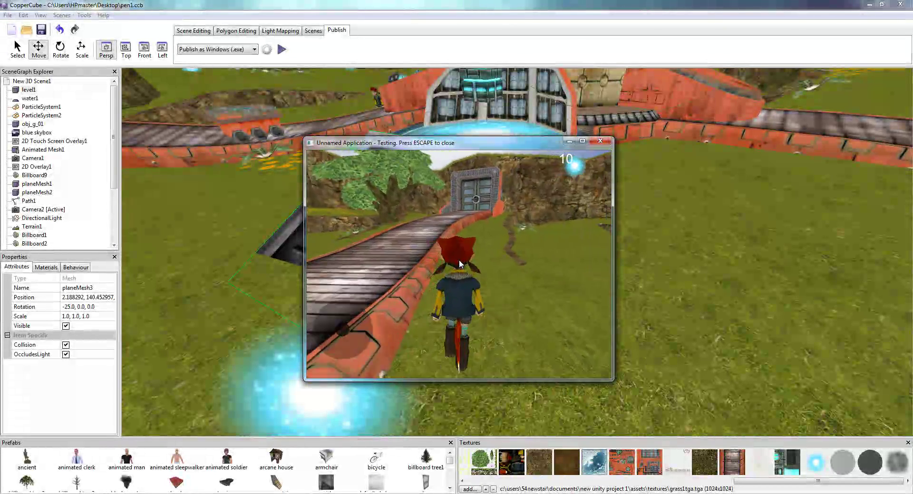
pyautogui.press('Up')
pyautogui.press('Left')
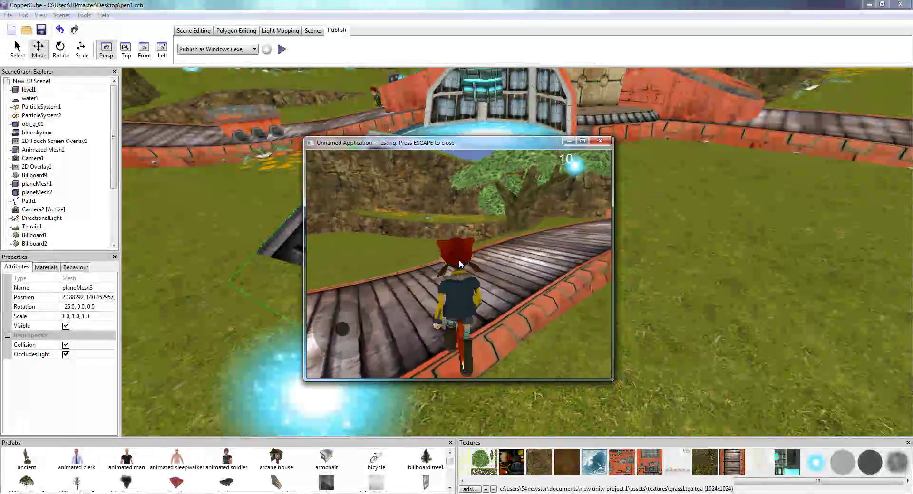
pyautogui.press('Right')
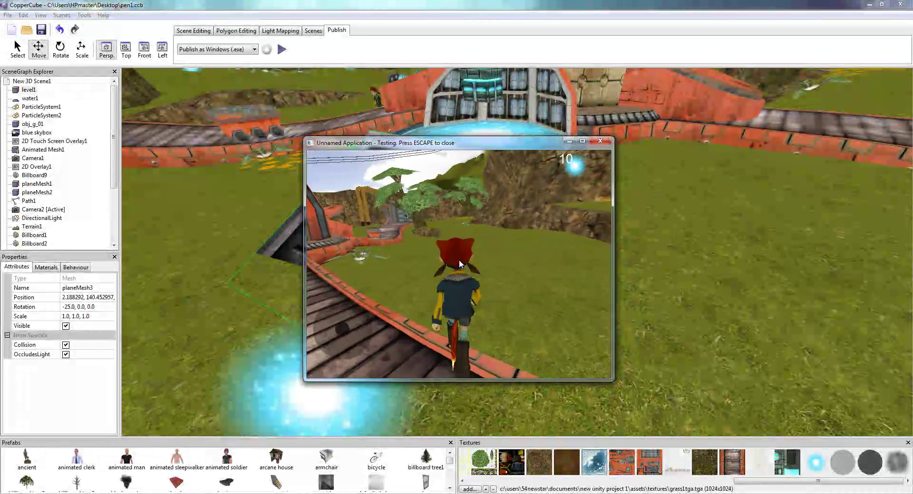
pyautogui.press('Up')
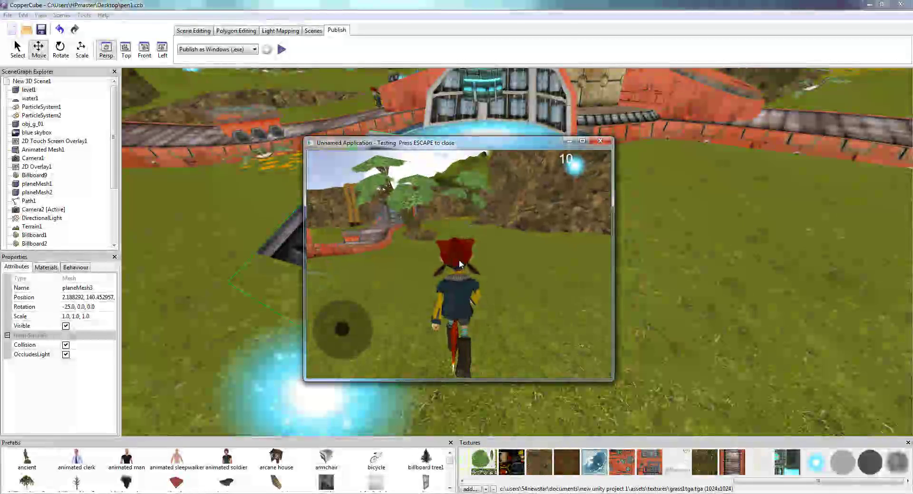
# Run the character across the grass past the large tree and onto the boardwalk beside the door.
pyautogui.press('Left')
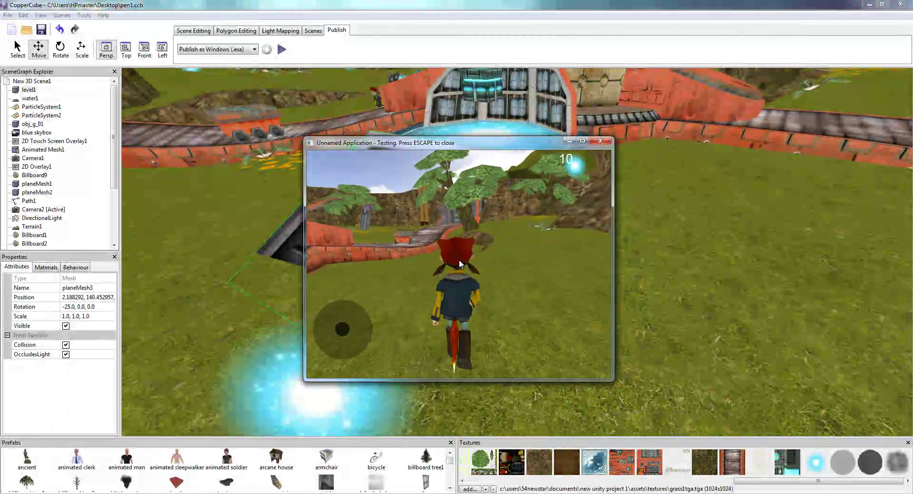
pyautogui.press('Right')
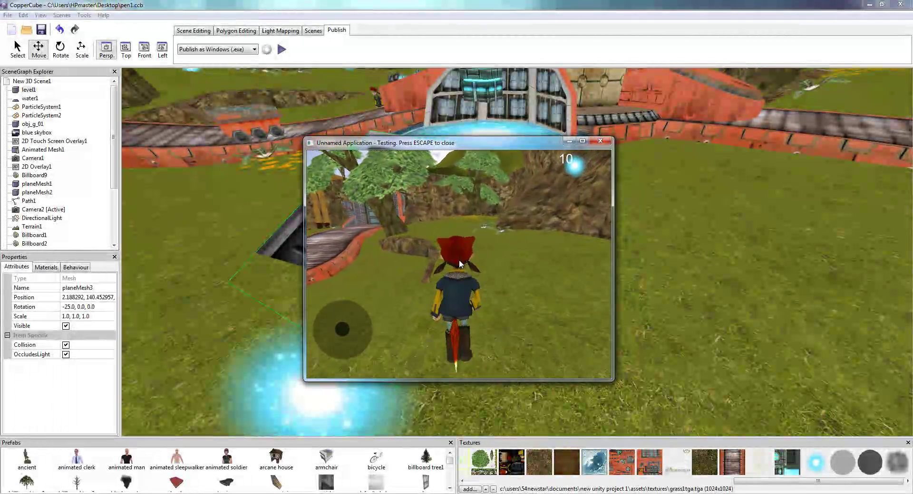
pyautogui.press('Left')
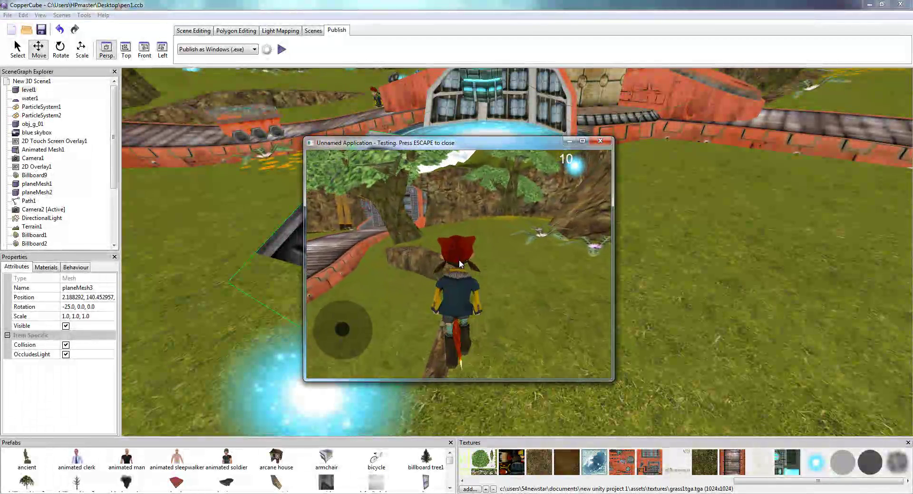
pyautogui.press('Left')
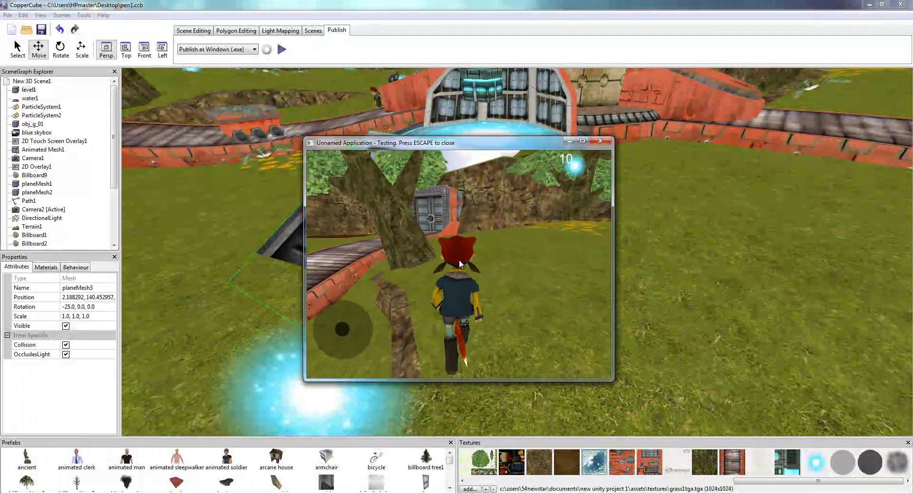
pyautogui.press('Up')
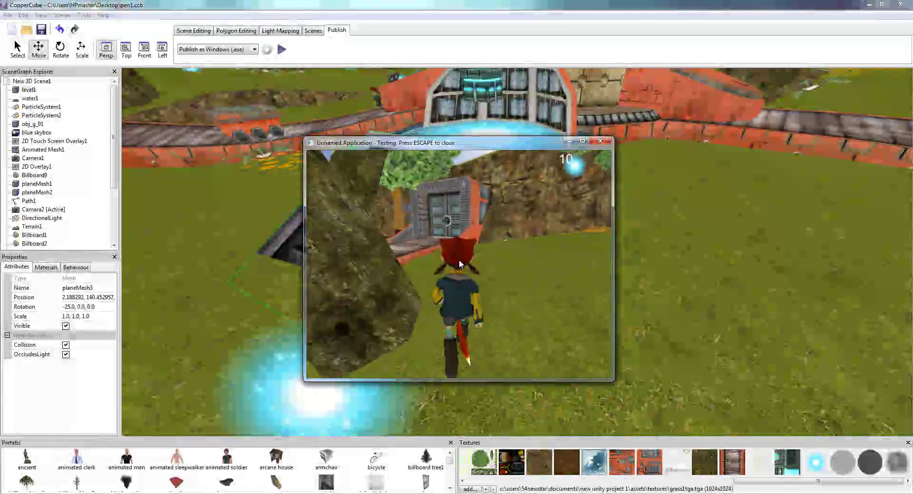
pyautogui.press('Left')
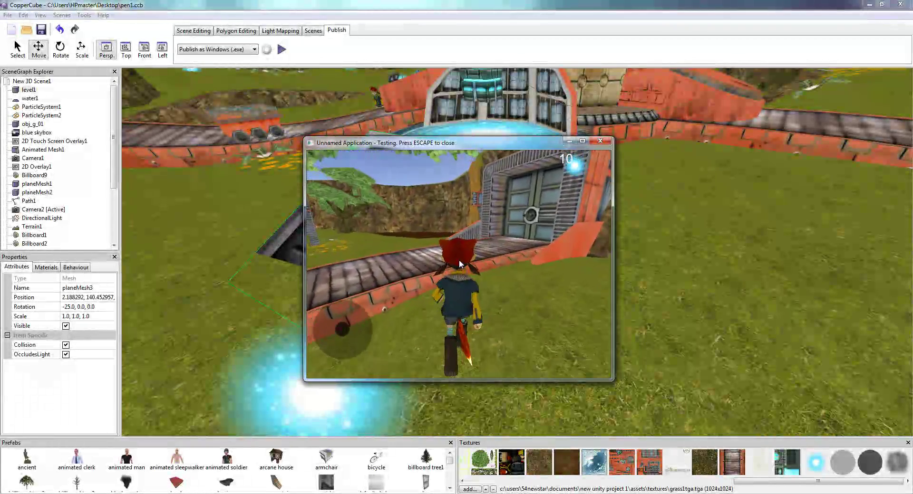
pyautogui.press('Left')
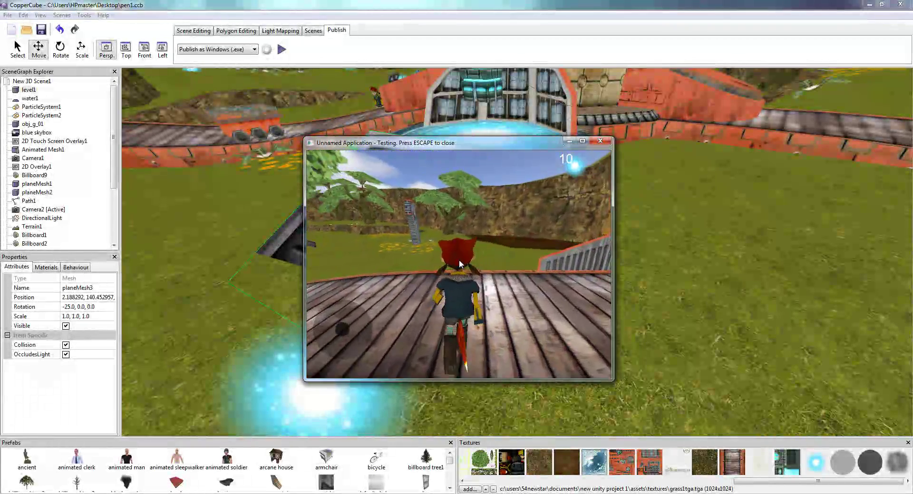
# Test the Camera2 trigger by running the character up the ramp onto the glowing platform with 10 orbs, and end the play-test.
pyautogui.press('Up')
pyautogui.press('Left')
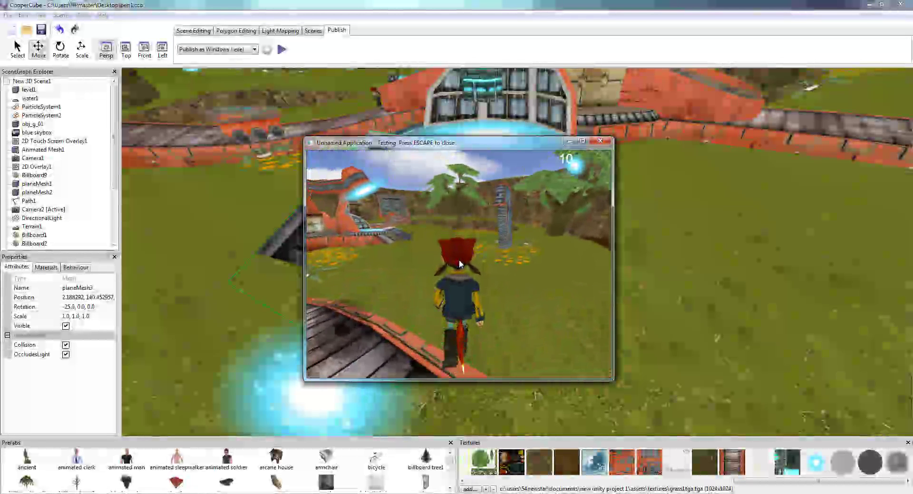
pyautogui.press('Left')
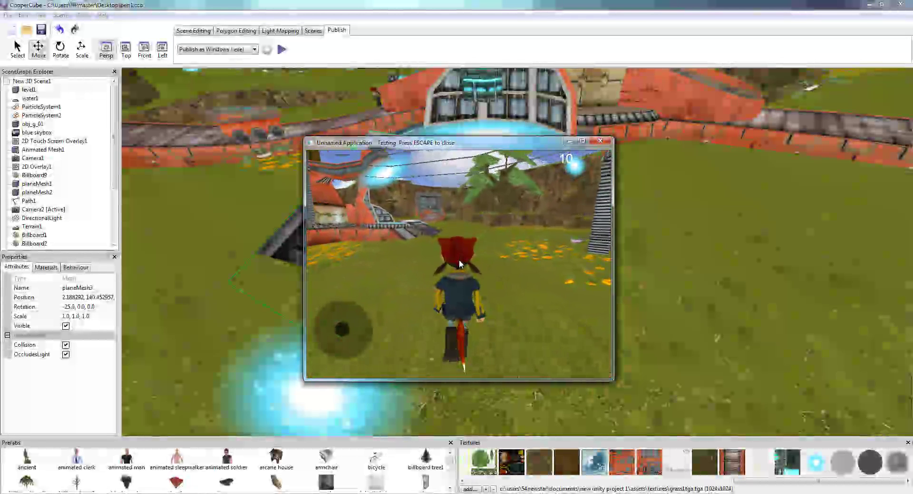
pyautogui.press('Up')
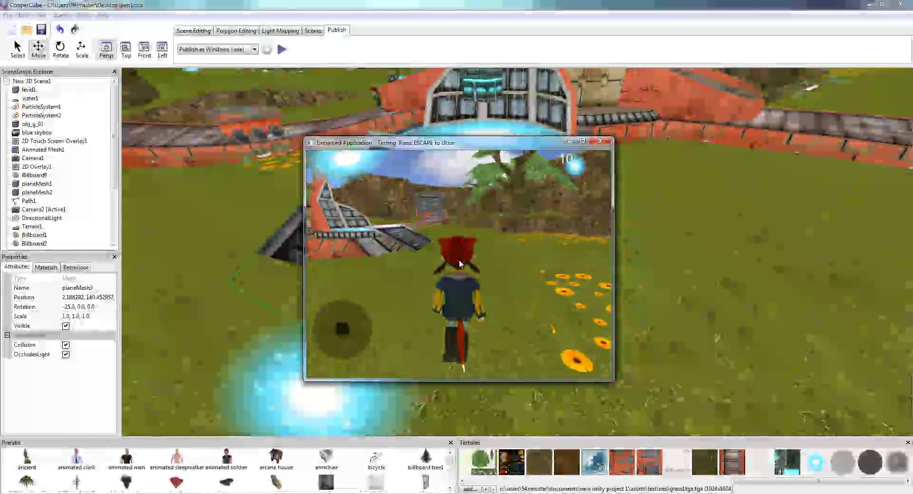
pyautogui.press('Up')
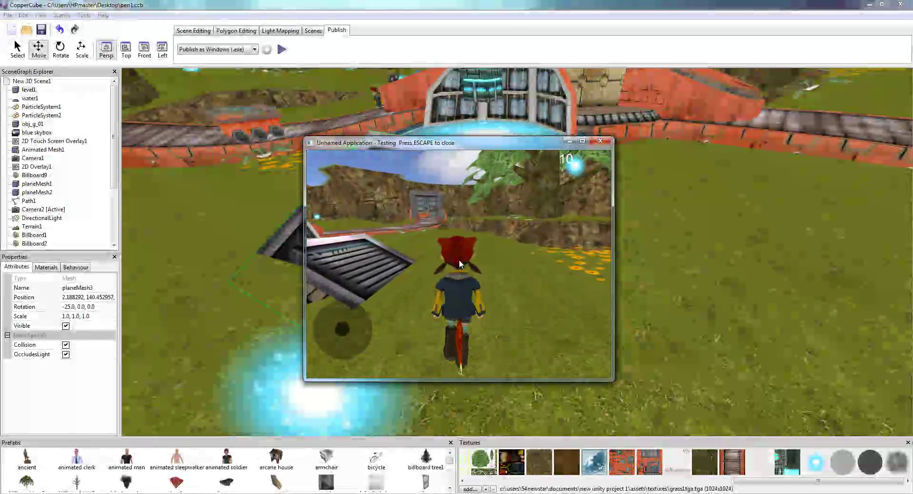
pyautogui.press('Left')
pyautogui.press('Up')
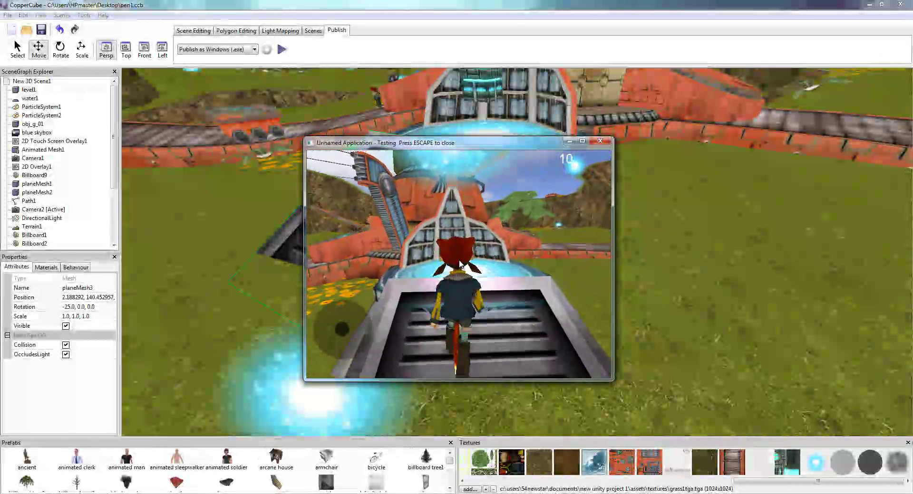
pyautogui.press('Up')
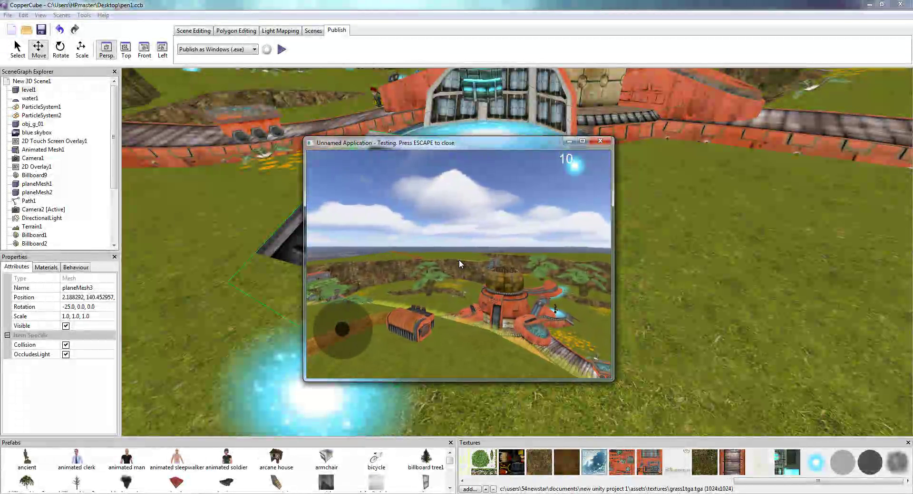
pyautogui.press('Escape')
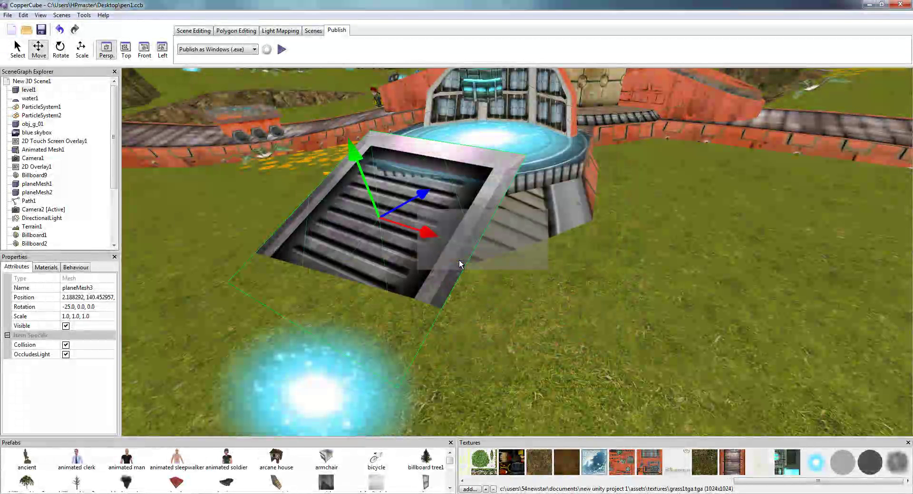
# Select the small glowing crate obj_g_01 at the back of the platform.
pyautogui.scroll(-2, 459, 260)
pyautogui.moveTo(613, 205); pyautogui.dragTo(606, 259, button='middle')
pyautogui.scroll(-5, 618, 292)
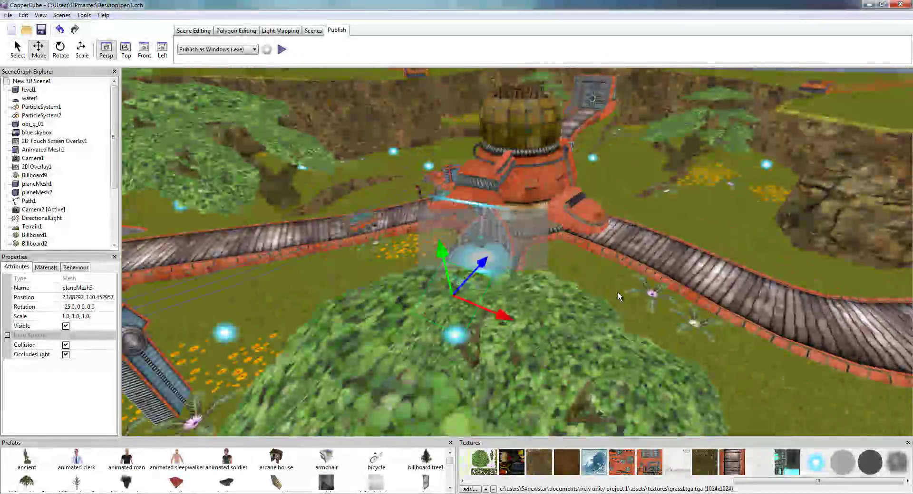
pyautogui.scroll(-3, 617, 292)
pyautogui.moveTo(617, 292); pyautogui.dragTo(665, 263, button='middle')
pyautogui.scroll(4, 666, 247)
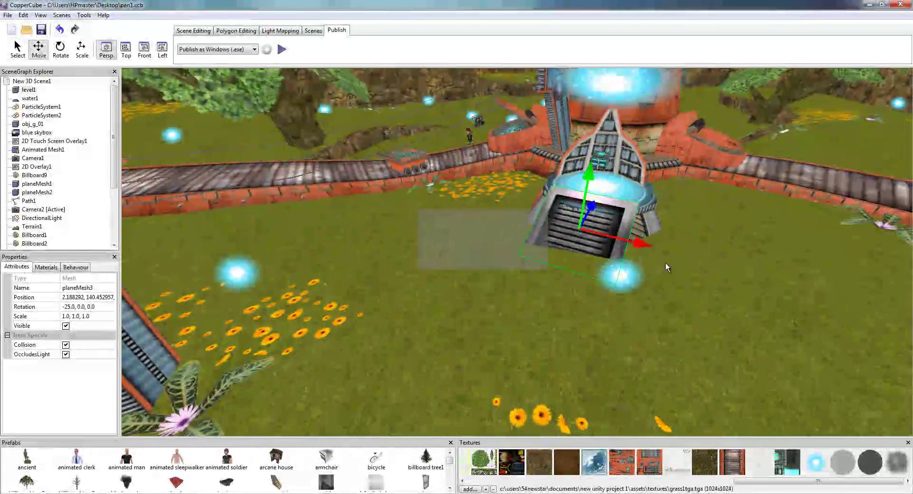
pyautogui.scroll(3, 669, 285)
pyautogui.moveTo(803, 252); pyautogui.dragTo(760, 307, button='middle')
pyautogui.scroll(3, 760, 308)
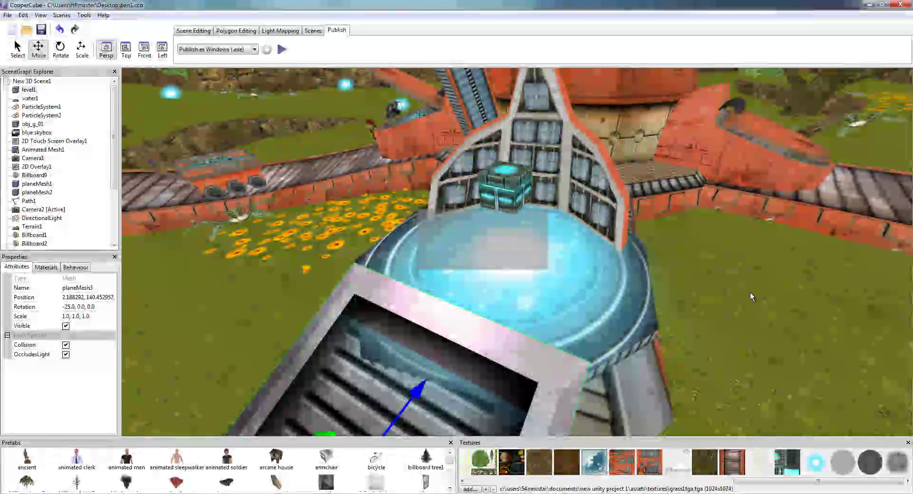
pyautogui.scroll(-1, 749, 293)
pyautogui.moveTo(734, 284); pyautogui.dragTo(654, 249, button='right')
pyautogui.click(667, 258)
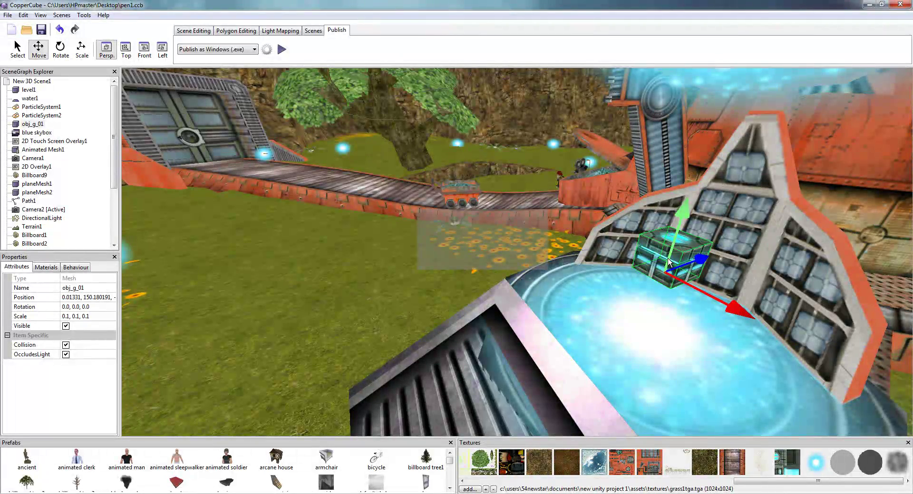
# Examine the door at the end of the boardwalk, the crate on the glowing platform and the surrounding level.
pyautogui.moveTo(225, 132); pyautogui.dragTo(415, 291, button='middle')
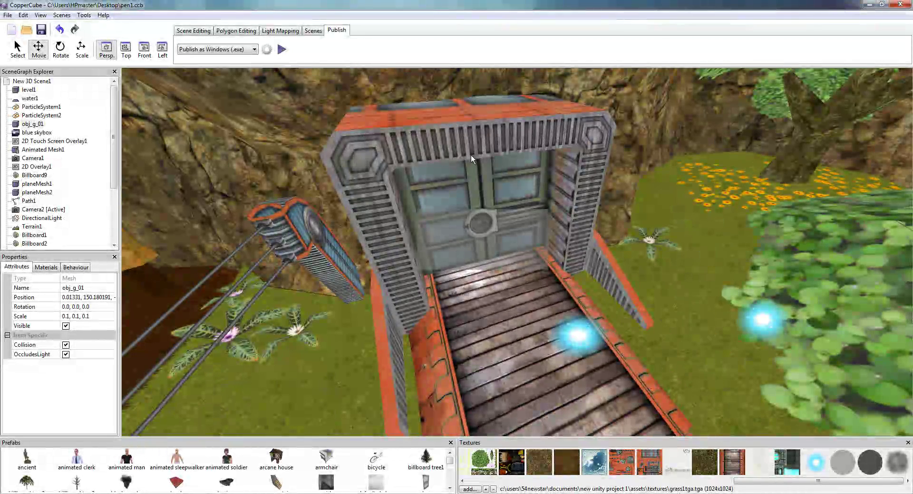
pyautogui.moveTo(427, 215)
pyautogui.mouseDown(button='middle')
pyautogui.moveTo(449, 171)
pyautogui.moveTo(499, 181)
pyautogui.moveTo(471, 204)
pyautogui.moveTo(457, 189)
pyautogui.moveTo(505, 210)
pyautogui.moveTo(682, 221)
pyautogui.moveTo(606, 265)
pyautogui.moveTo(529, 280)
pyautogui.moveTo(464, 309)
pyautogui.mouseUp(button='middle')
pyautogui.scroll(2, 528, 281)
pyautogui.scroll(1, 528, 282)
pyautogui.scroll(5, 469, 309)
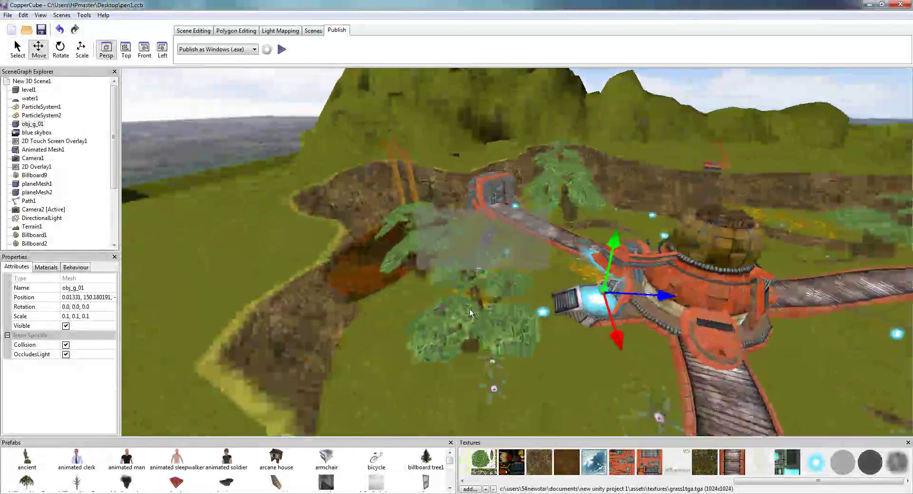
pyautogui.scroll(8, 469, 309)
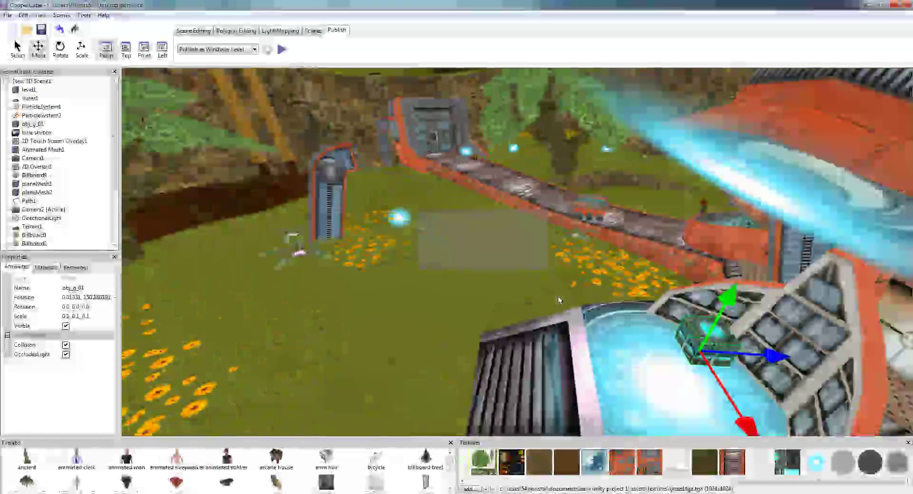
pyautogui.scroll(8, 598, 298)
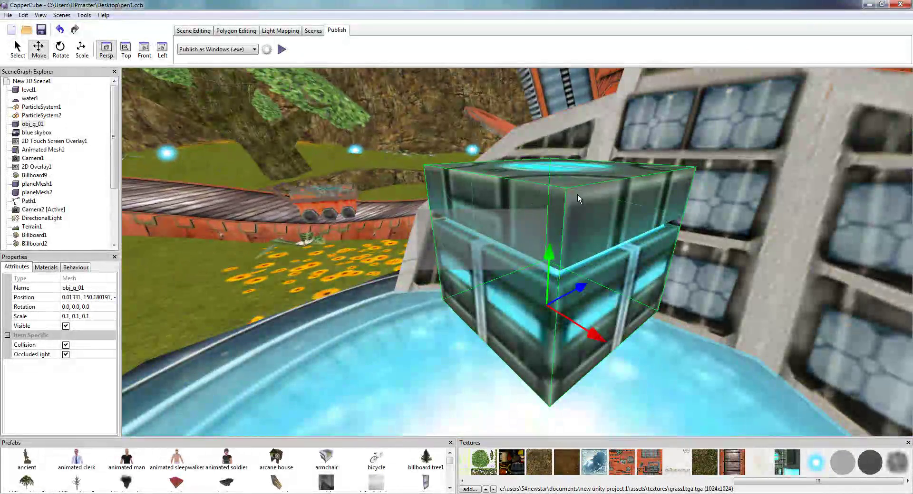
pyautogui.scroll(-10, 577, 195)
pyautogui.scroll(-6, 855, 269)
pyautogui.moveTo(854, 269); pyautogui.dragTo(854, 428, button='middle')
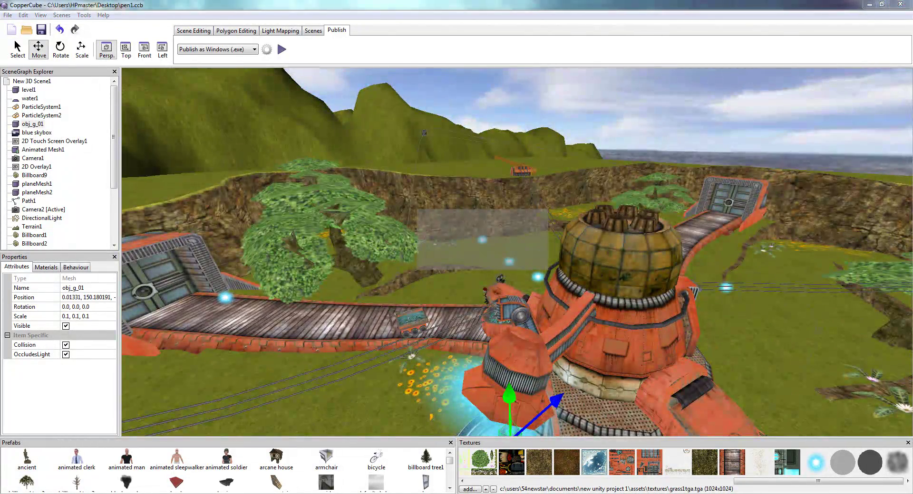
pyautogui.moveTo(527, 228); pyautogui.dragTo(760, 188)
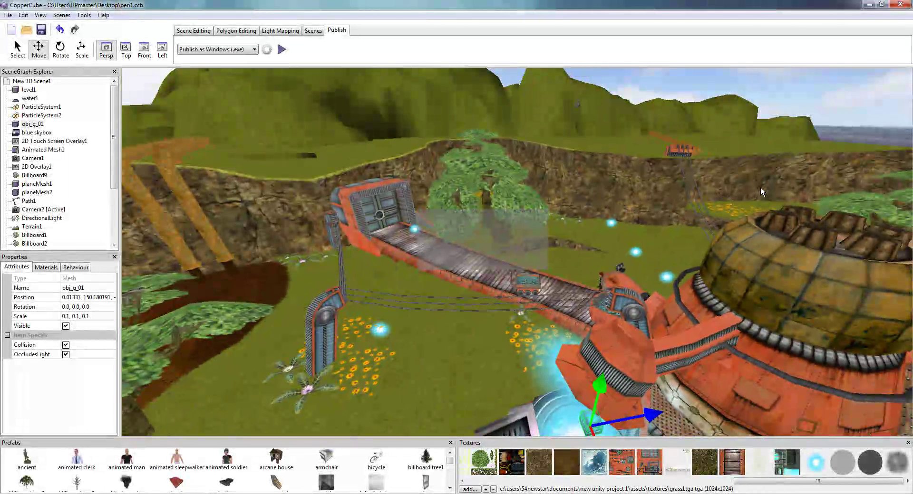